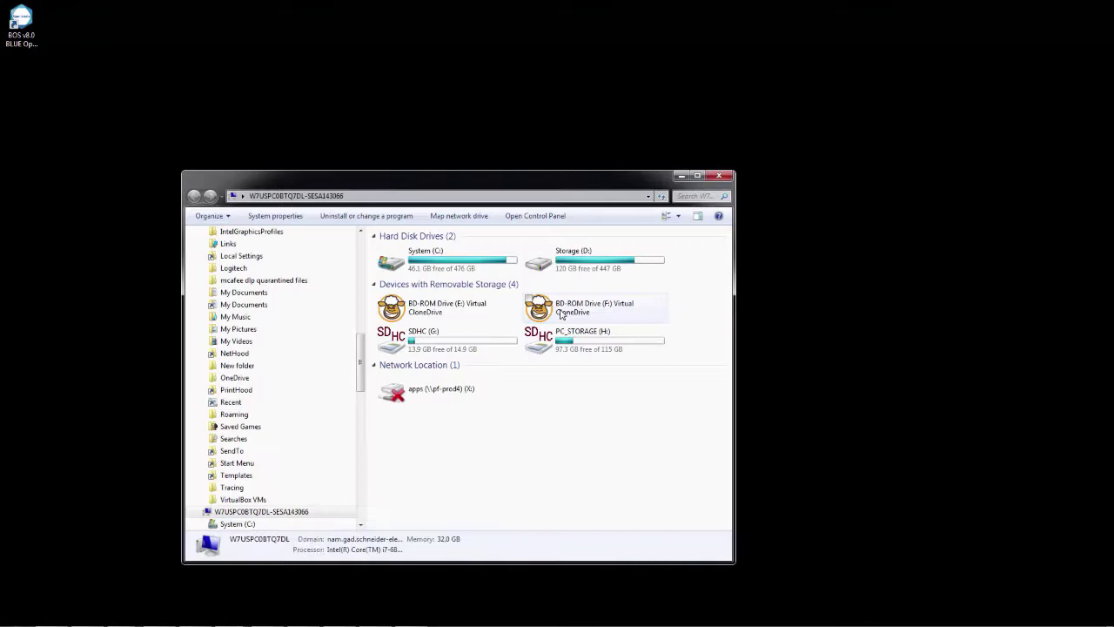
Step: Open C:\BOS Training Files\Screen and select the three Main files (SCC, TAG, TXT)
double_click(442, 260)
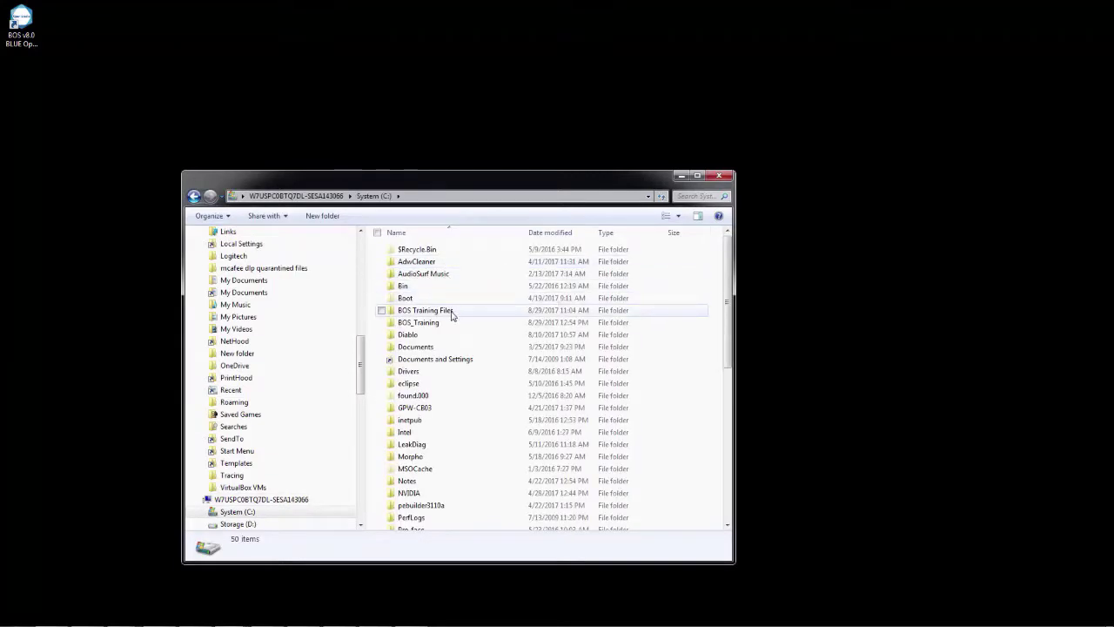
double_click(452, 315)
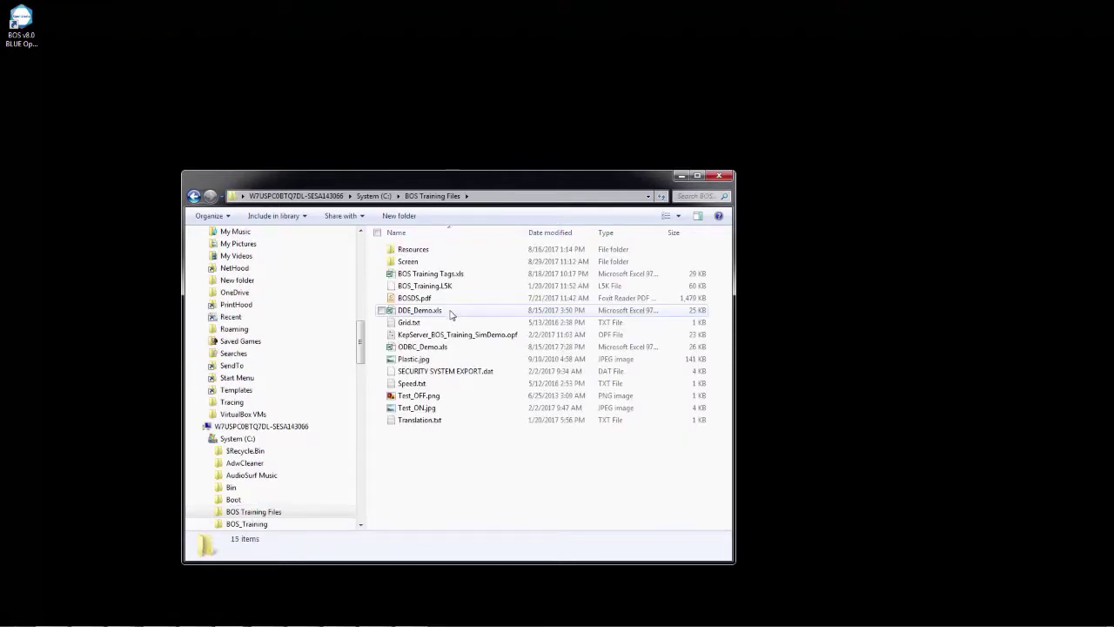
double_click(405, 263)
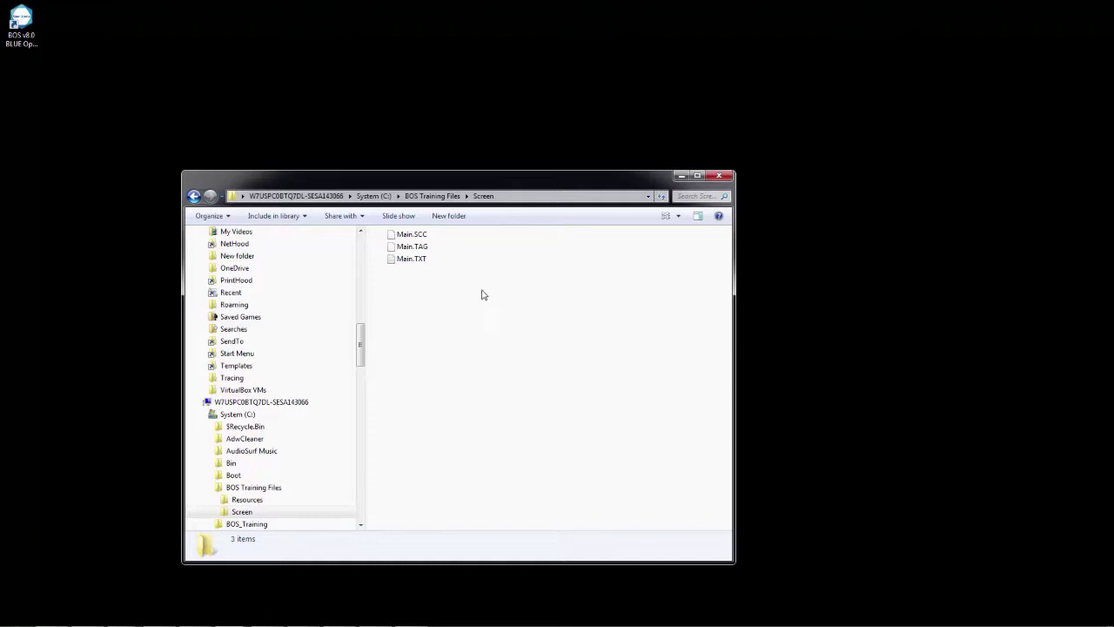
left_click_drag(488, 290, 389, 234)
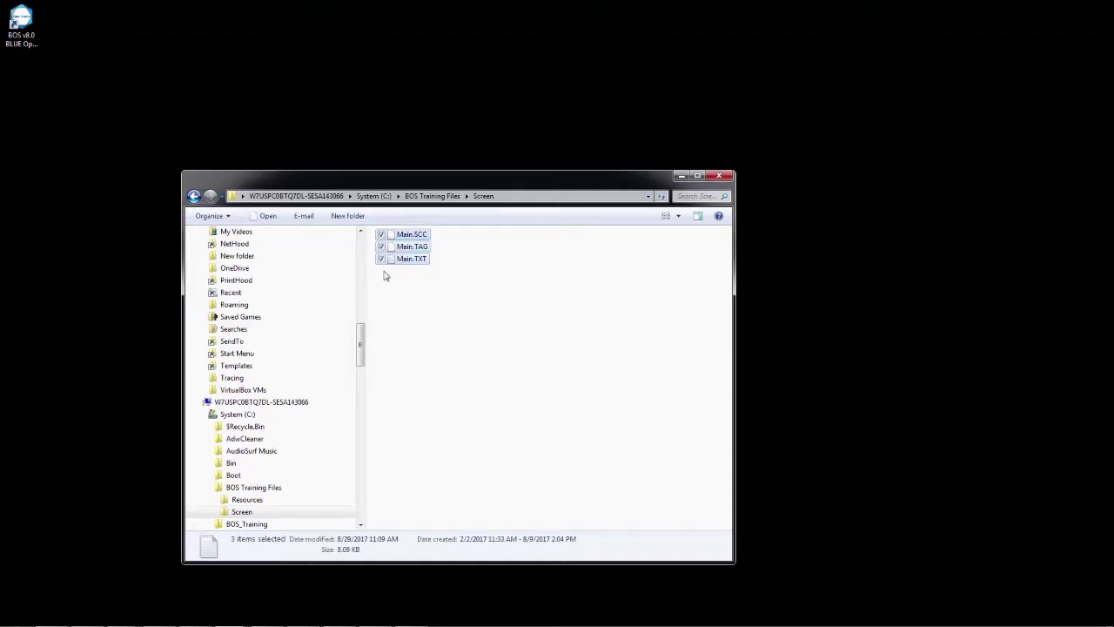
Step: Paste the Main files into C:\BOS_Training\Screen and resolve the existing-file conflict
left_click(370, 197)
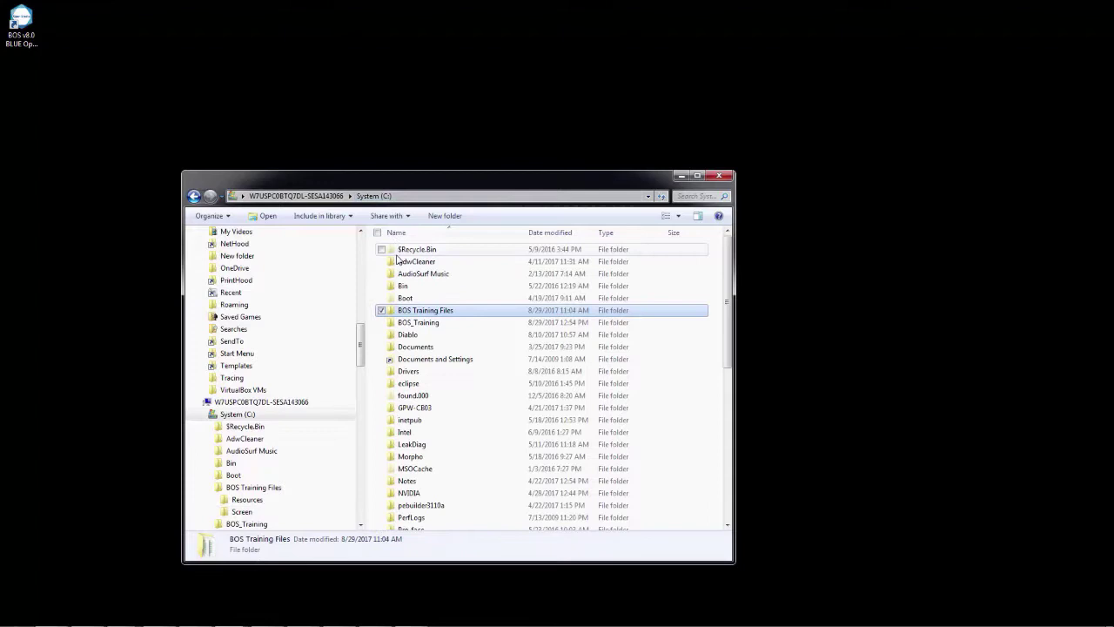
double_click(414, 324)
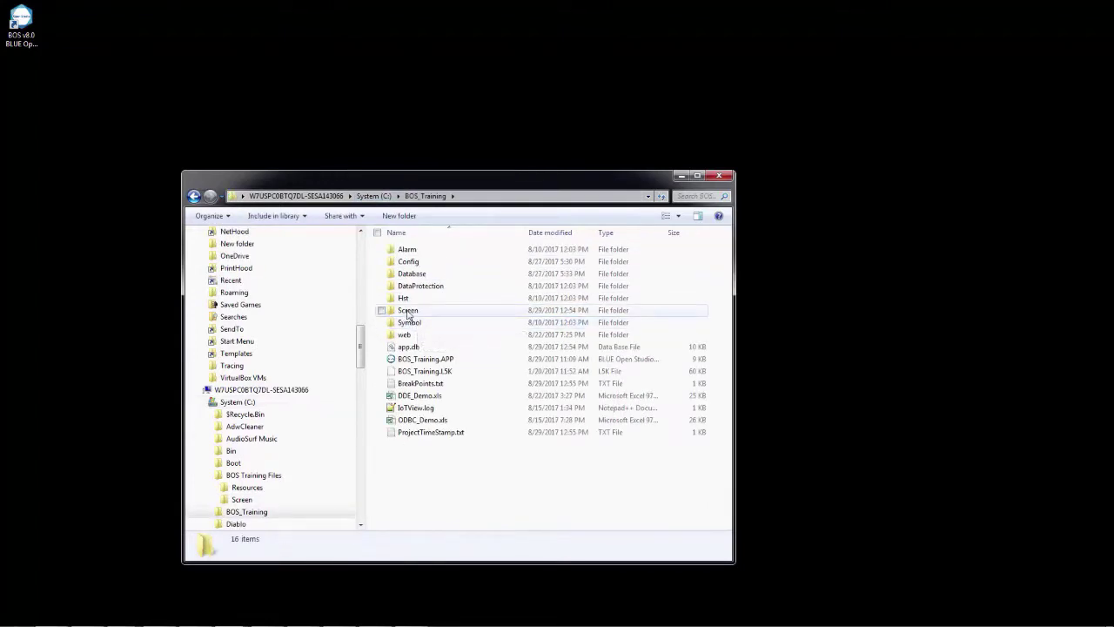
double_click(408, 311)
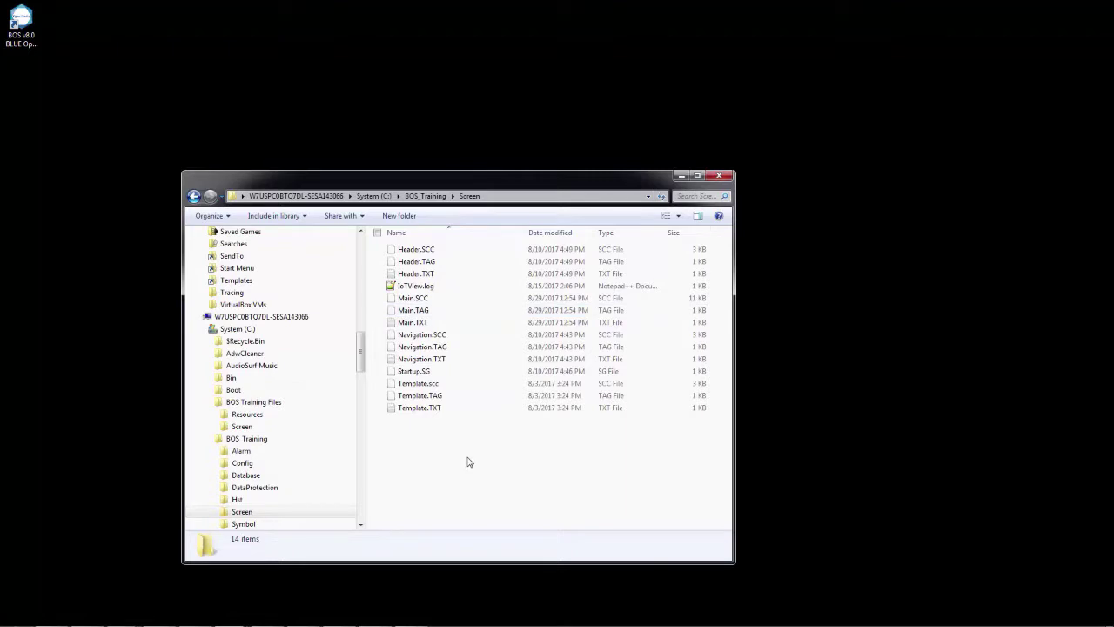
key("ctrl+v")
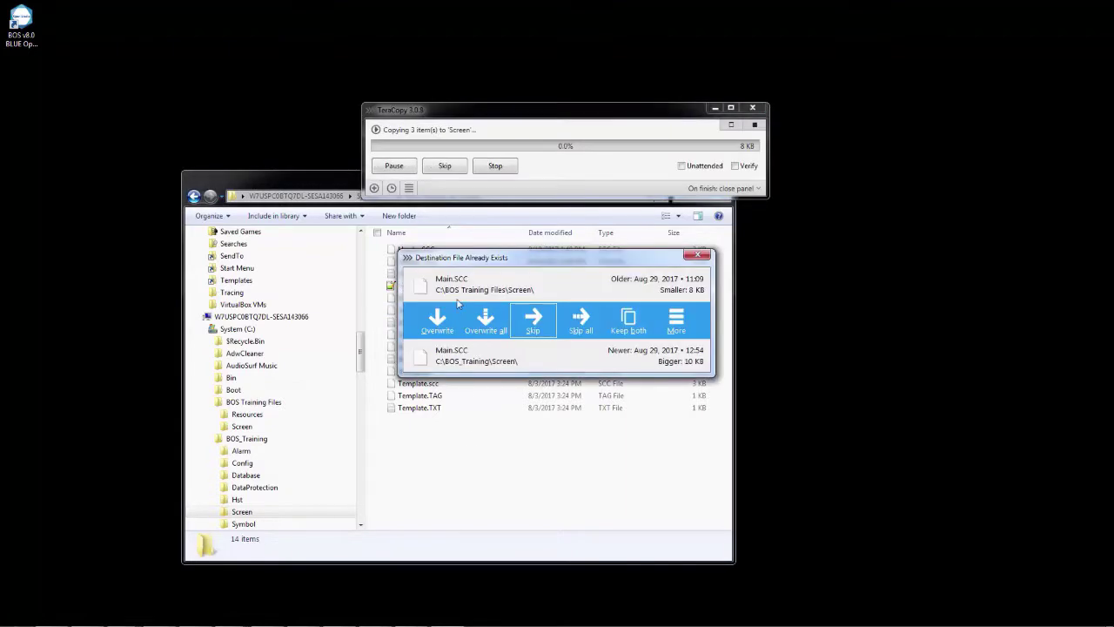
left_click(479, 326)
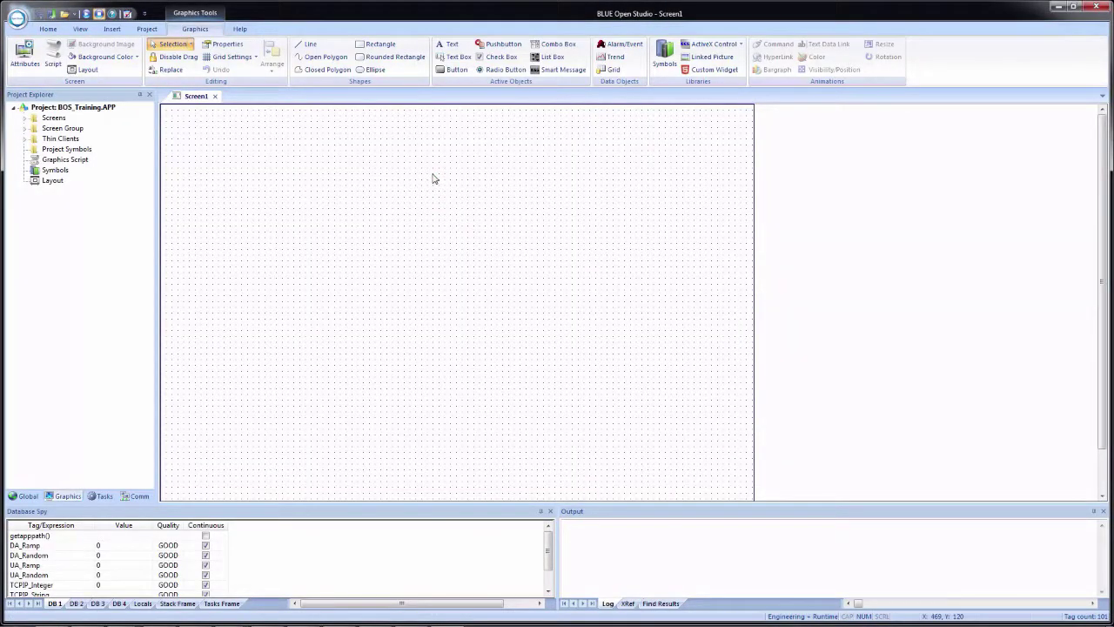
Step: Expand Screens in the Project Explorer and open the Main screen
left_click(27, 121)
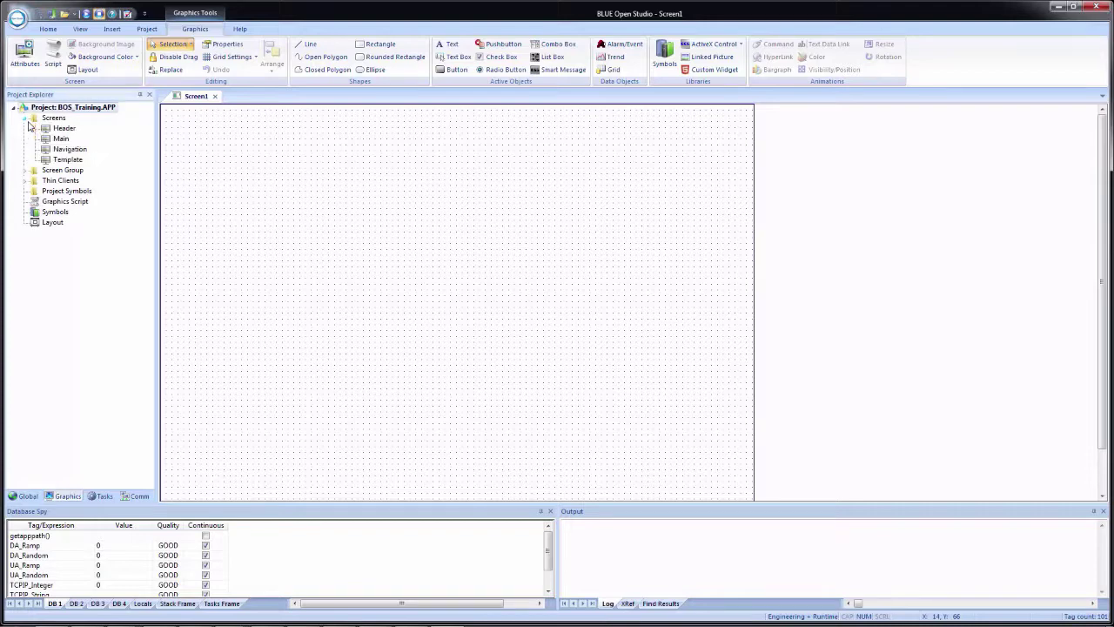
double_click(59, 140)
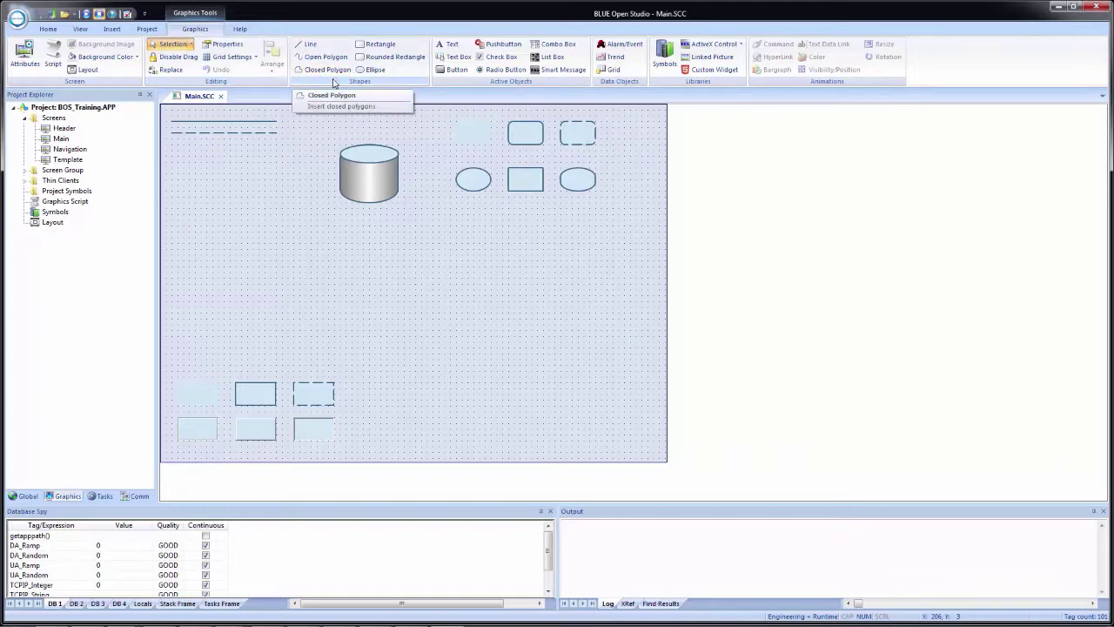
Step: Draw a large ellipse on Main's left side, below the top-left lines
left_click(371, 70)
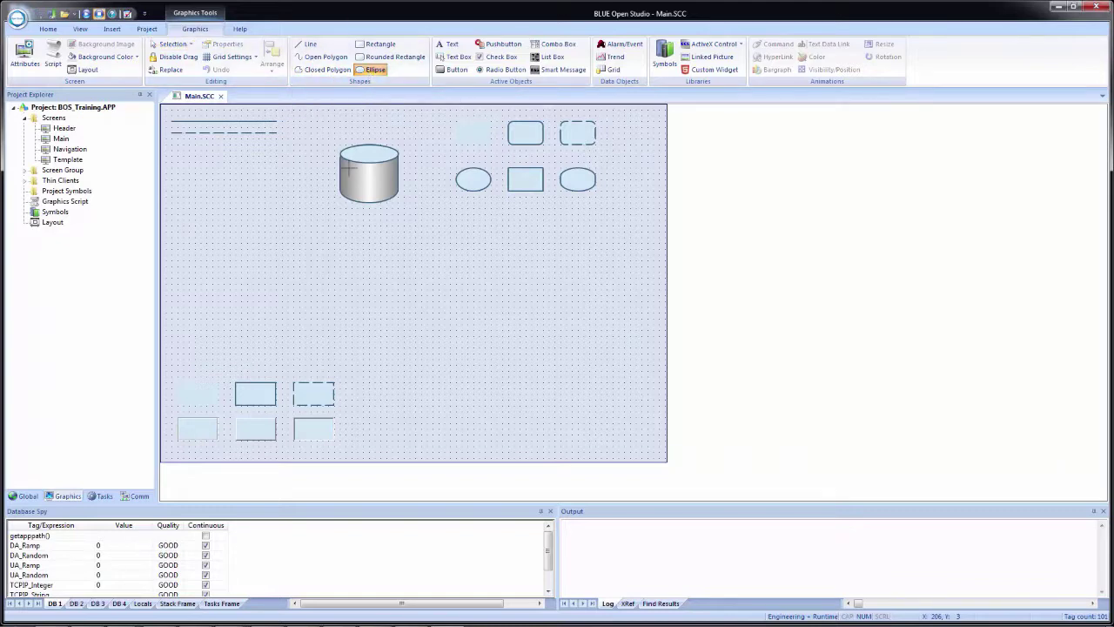
left_click(374, 69)
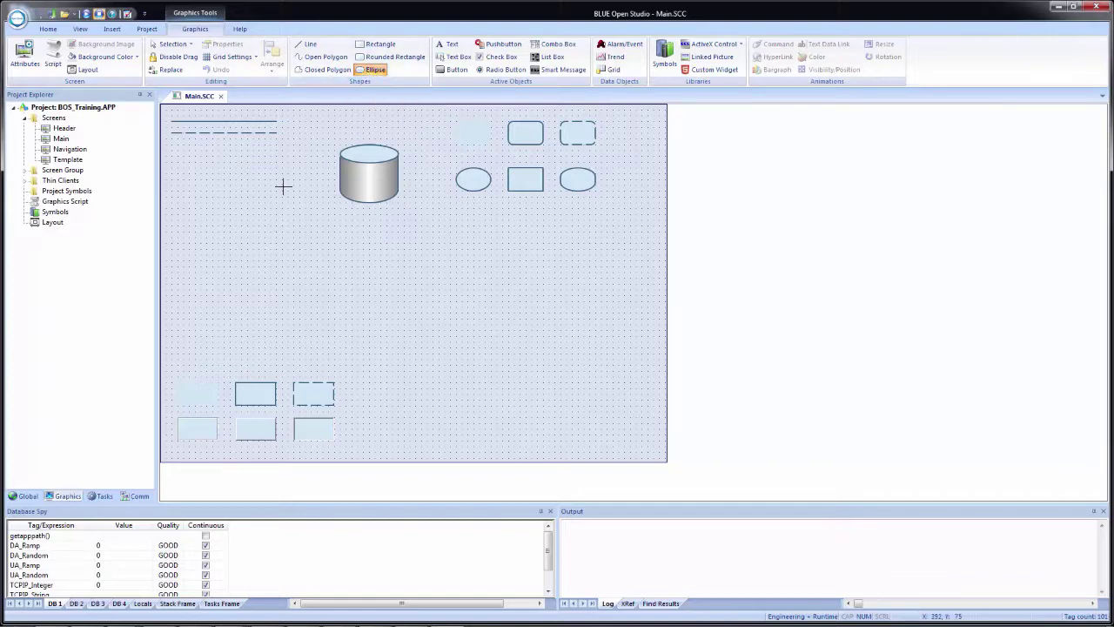
left_click(174, 201)
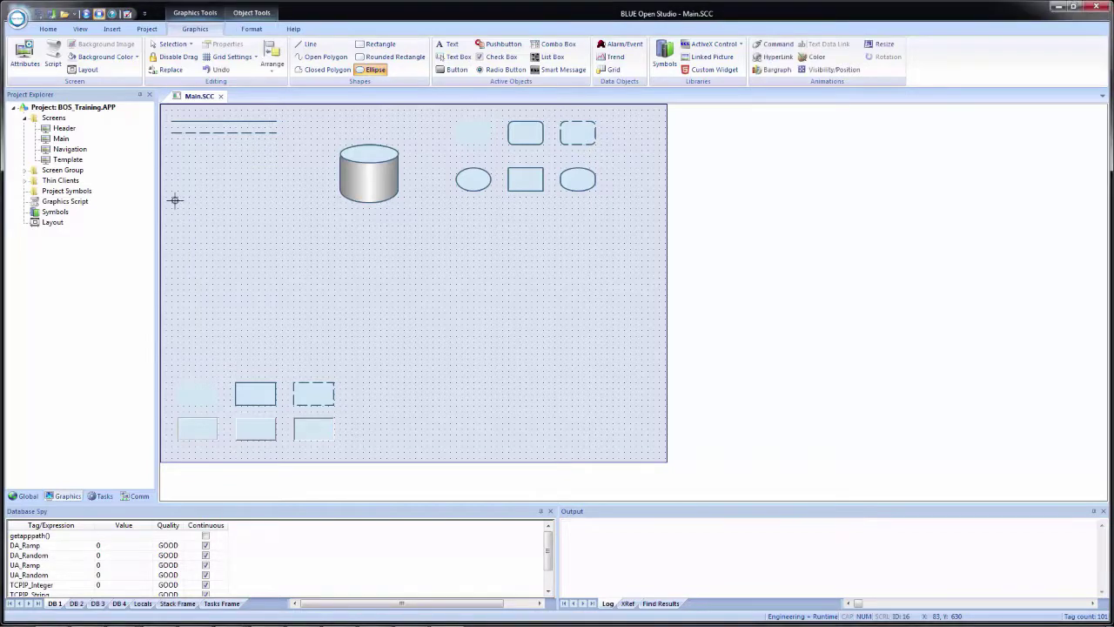
left_click_drag(174, 200, 251, 262)
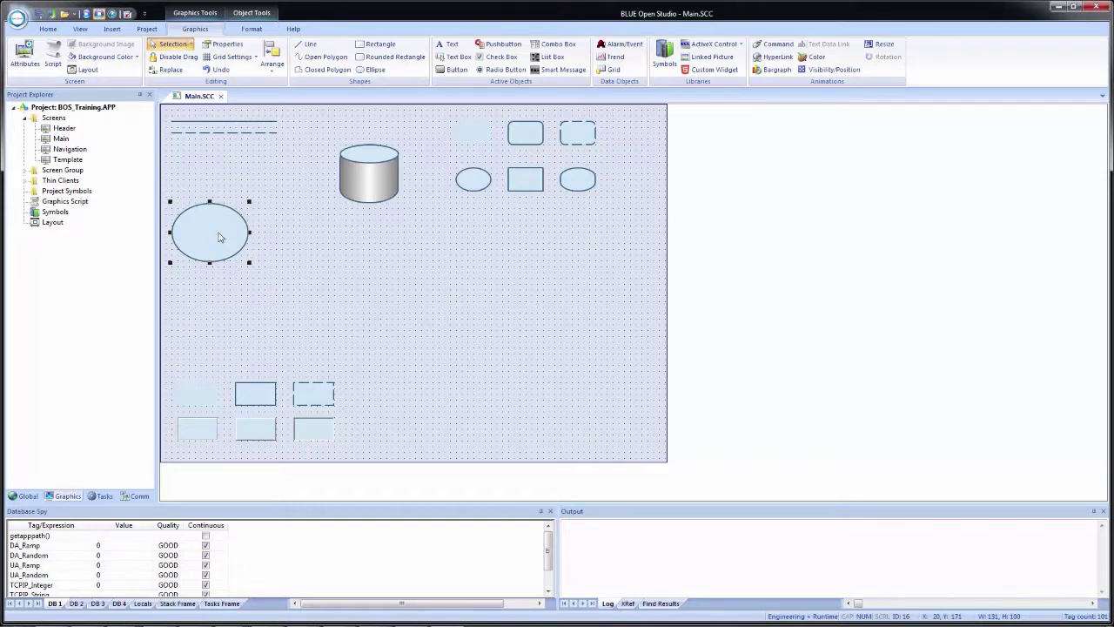
right_click(220, 238)
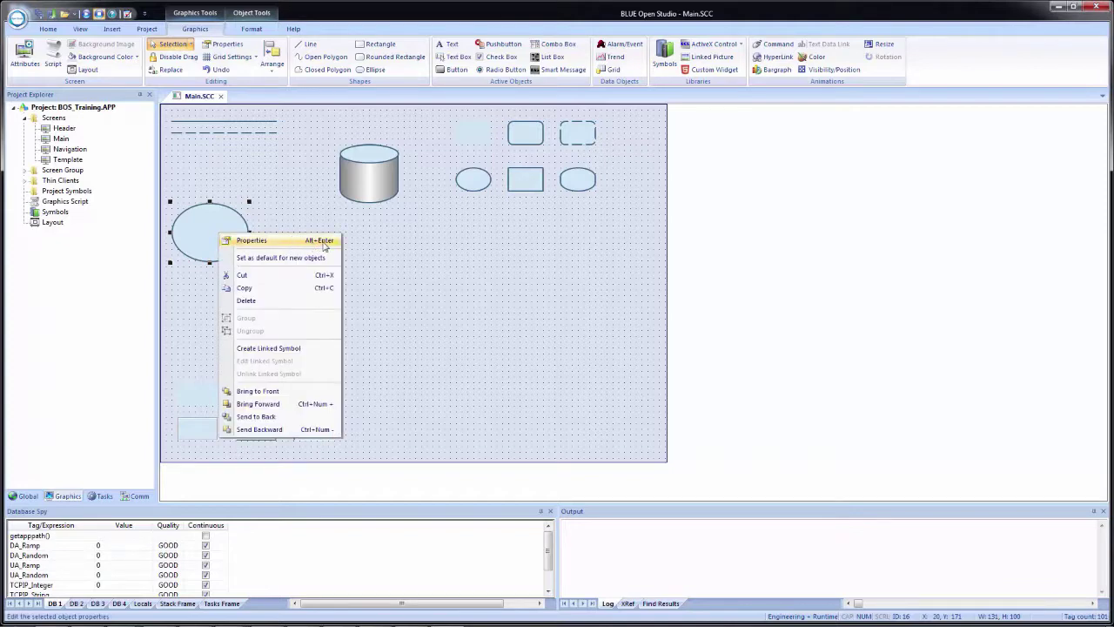
left_click(300, 228)
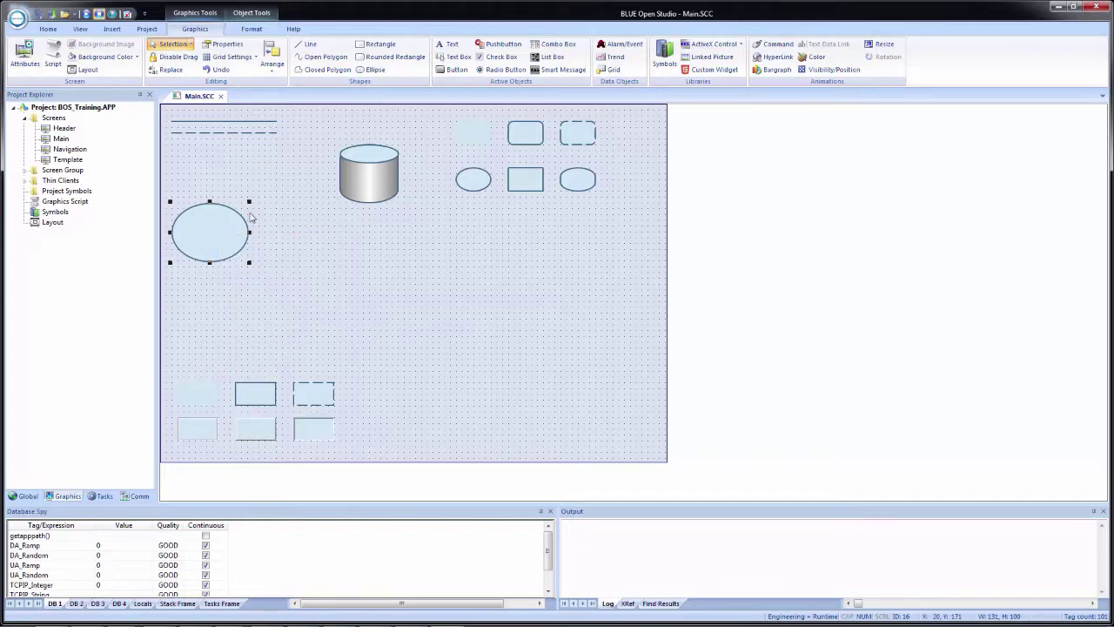
Step: Open the ellipse's Object Properties, pin it, move it aside, and inspect other shapes
double_click(202, 235)
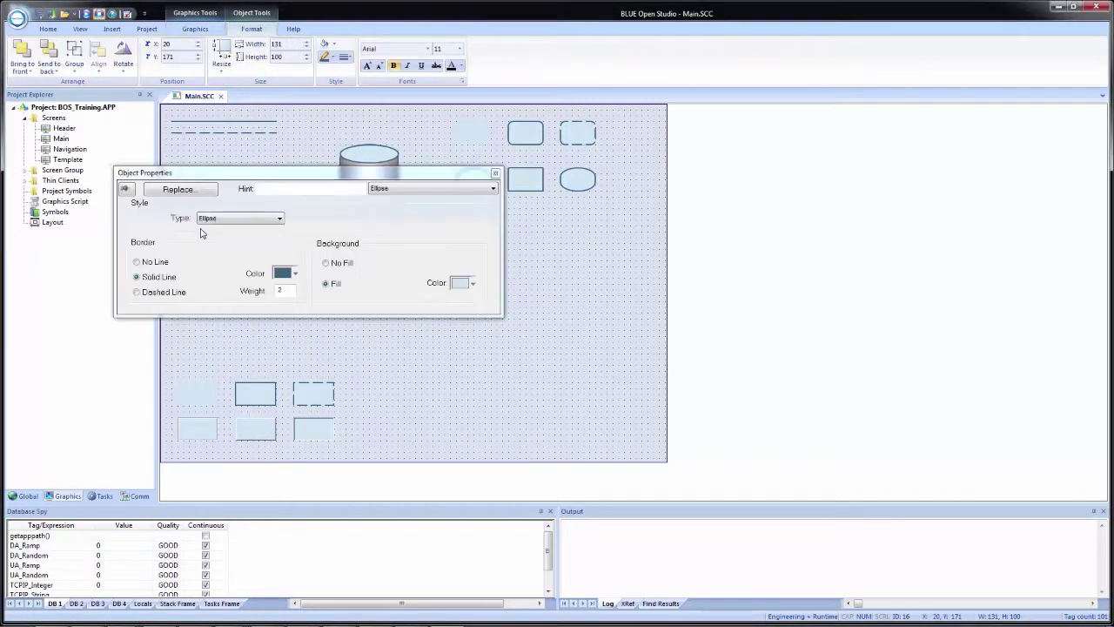
left_click(127, 190)
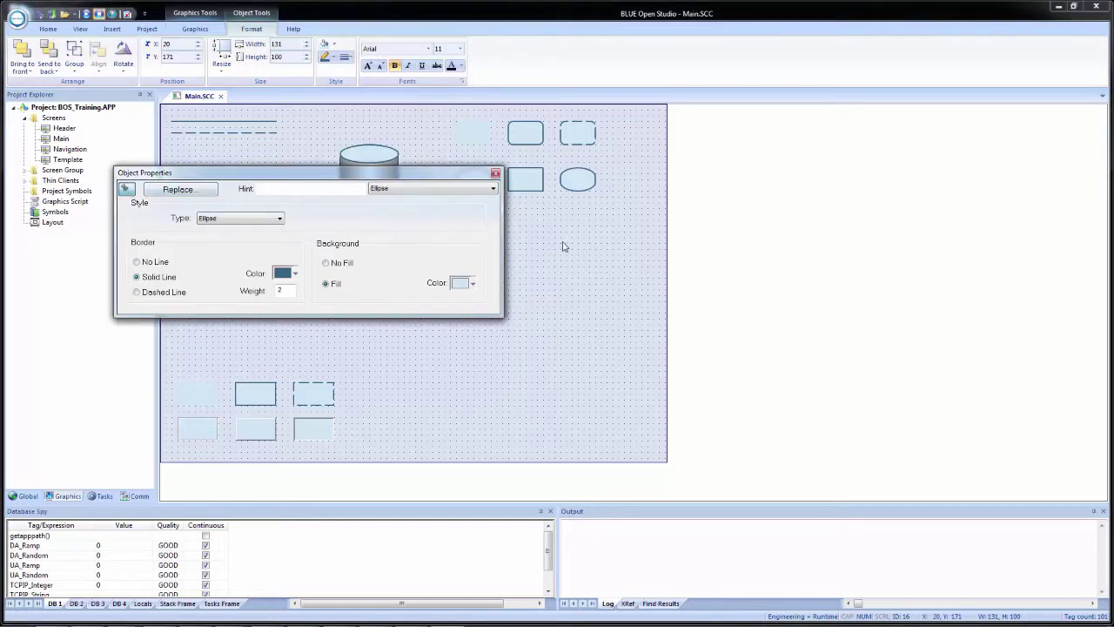
left_click_drag(360, 177, 702, 267)
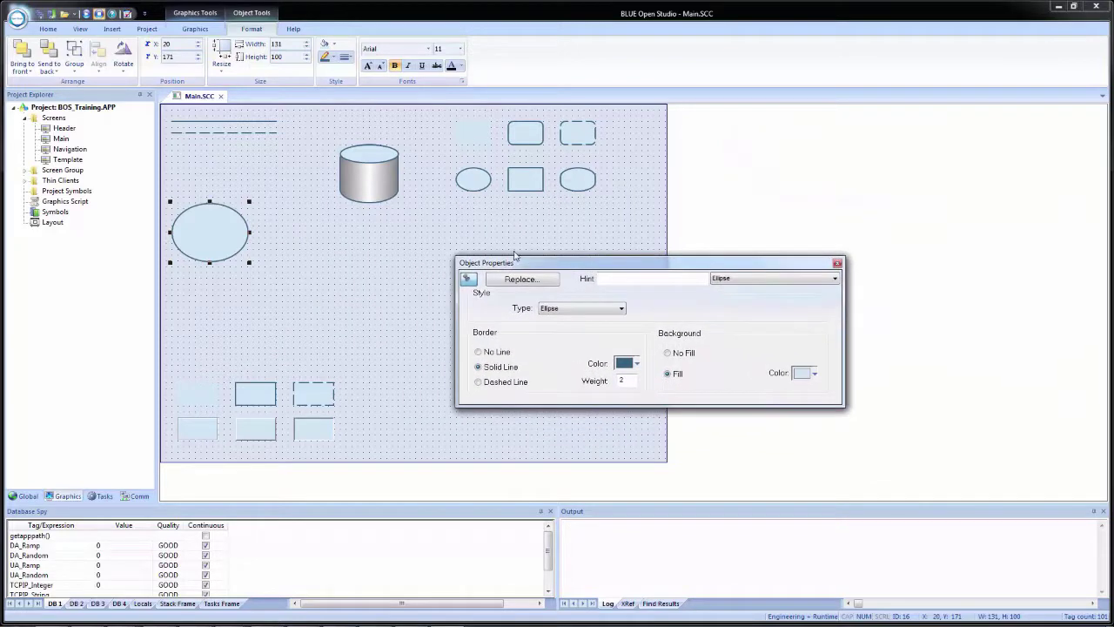
left_click(470, 182)
left_click(370, 187)
left_click(481, 139)
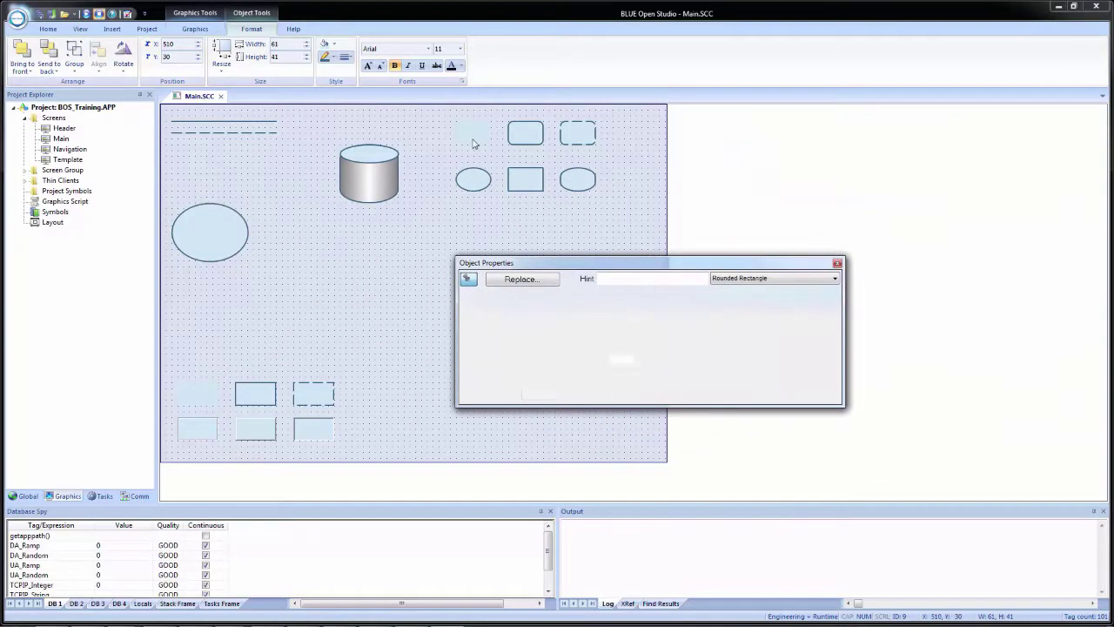
left_click(232, 138)
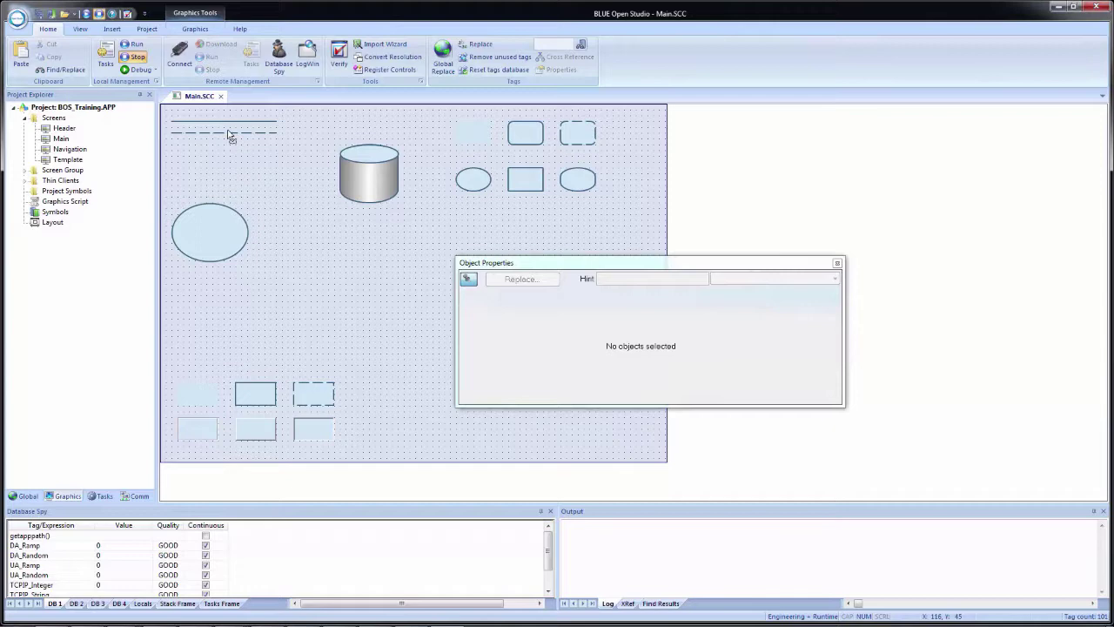
Step: Reopen the large ellipse's properties and try Replace, dismissing the no-tags message
left_click(220, 243)
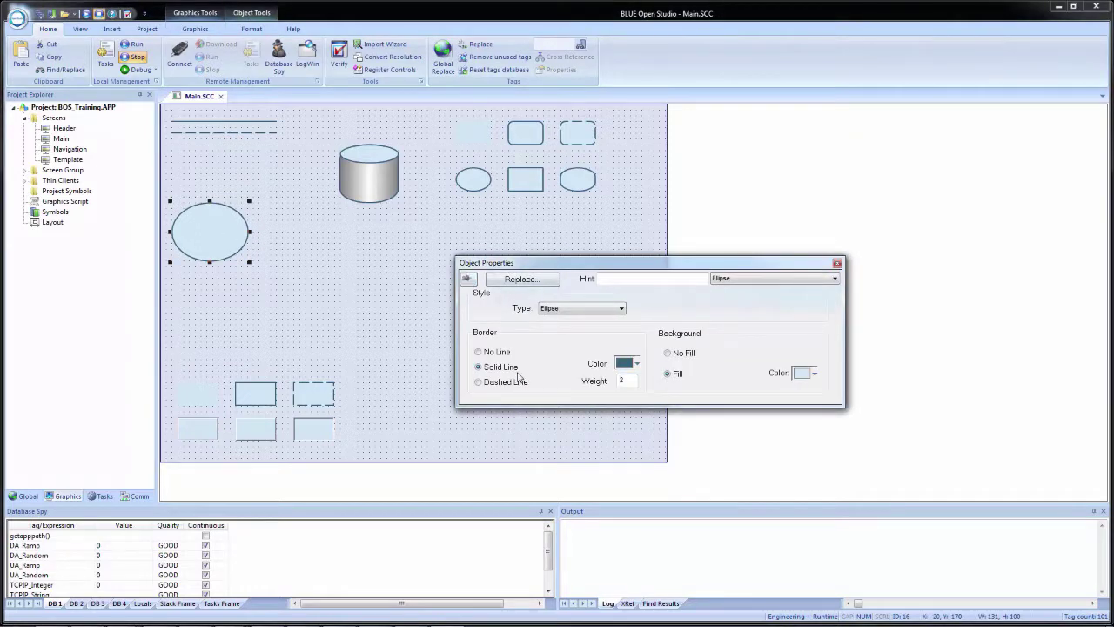
left_click(351, 278)
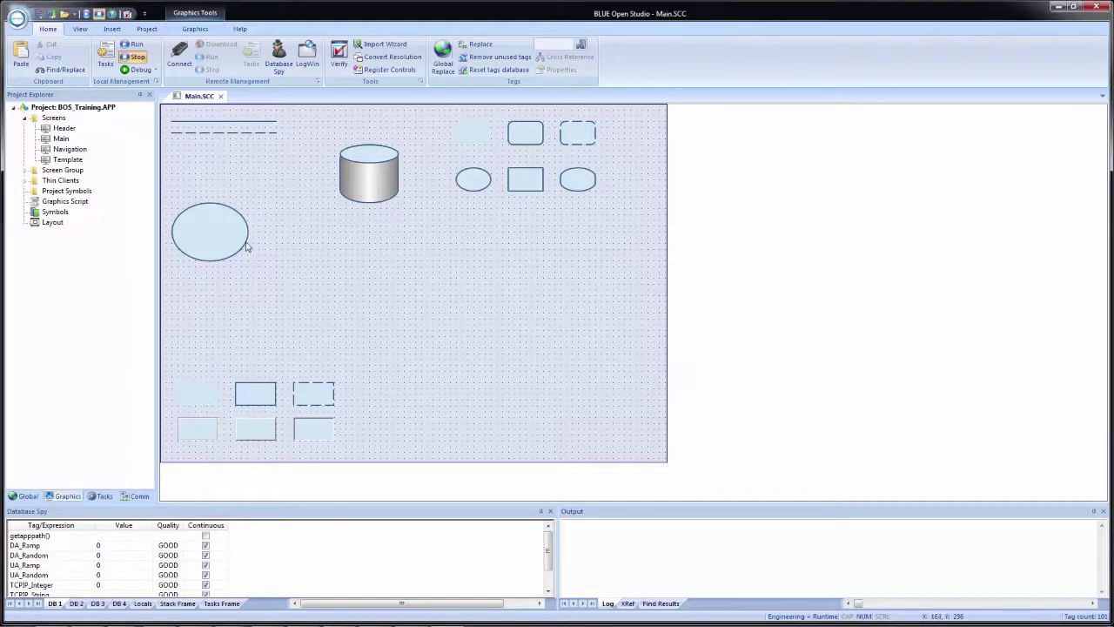
double_click(221, 251)
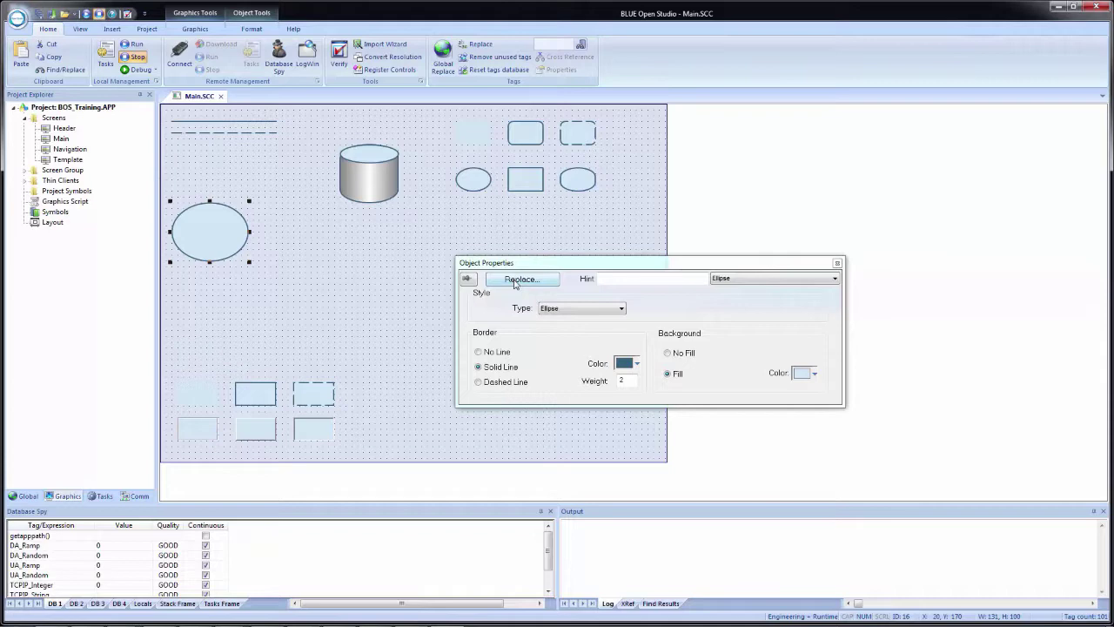
left_click(514, 280)
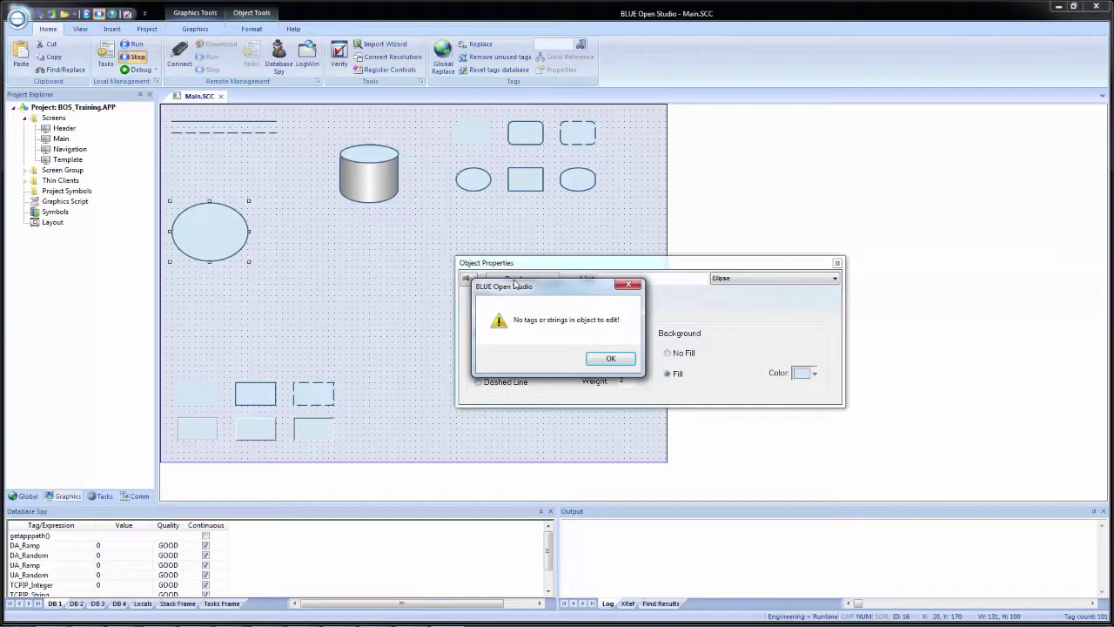
left_click(597, 358)
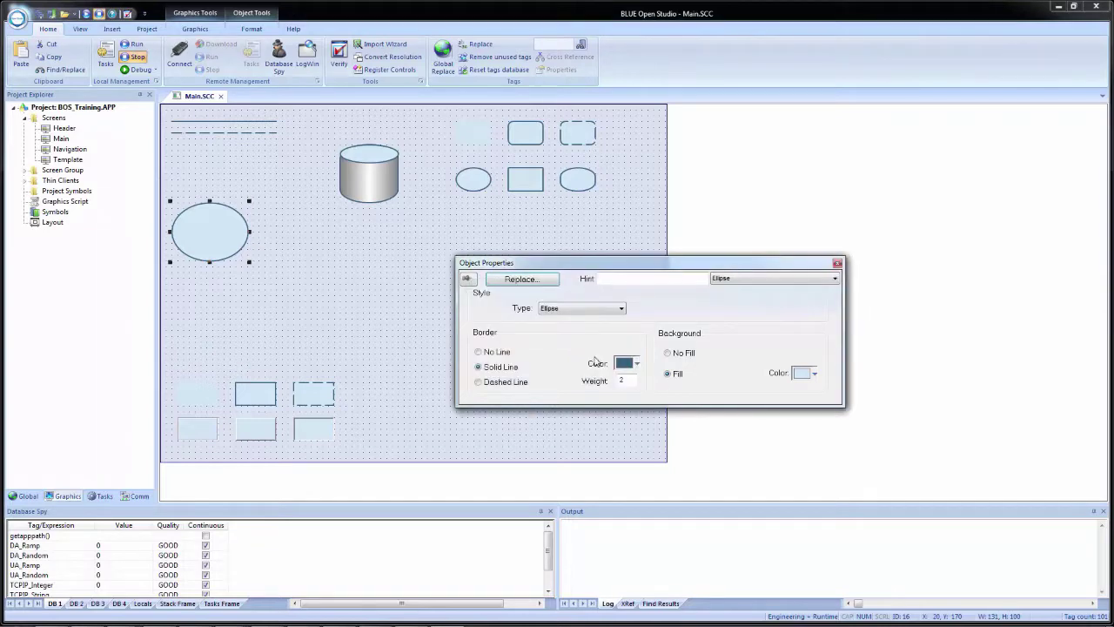
Step: Enter 'Hint Goes Here' as the large ellipse's hint
left_click(609, 278)
type("Hint Goes")
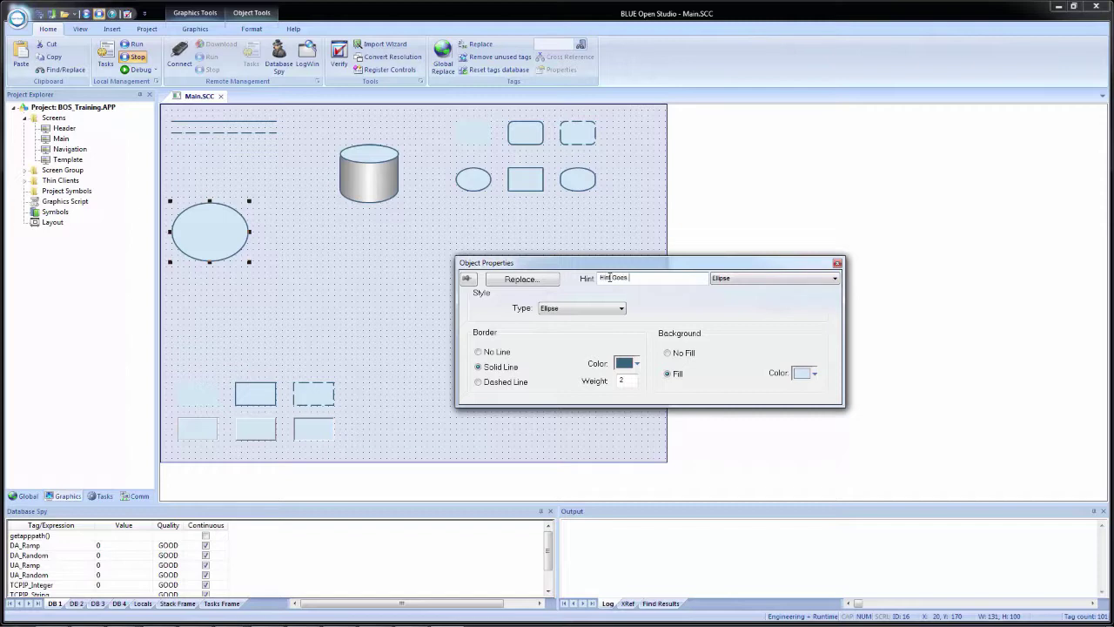
type(" Here")
left_click(731, 281)
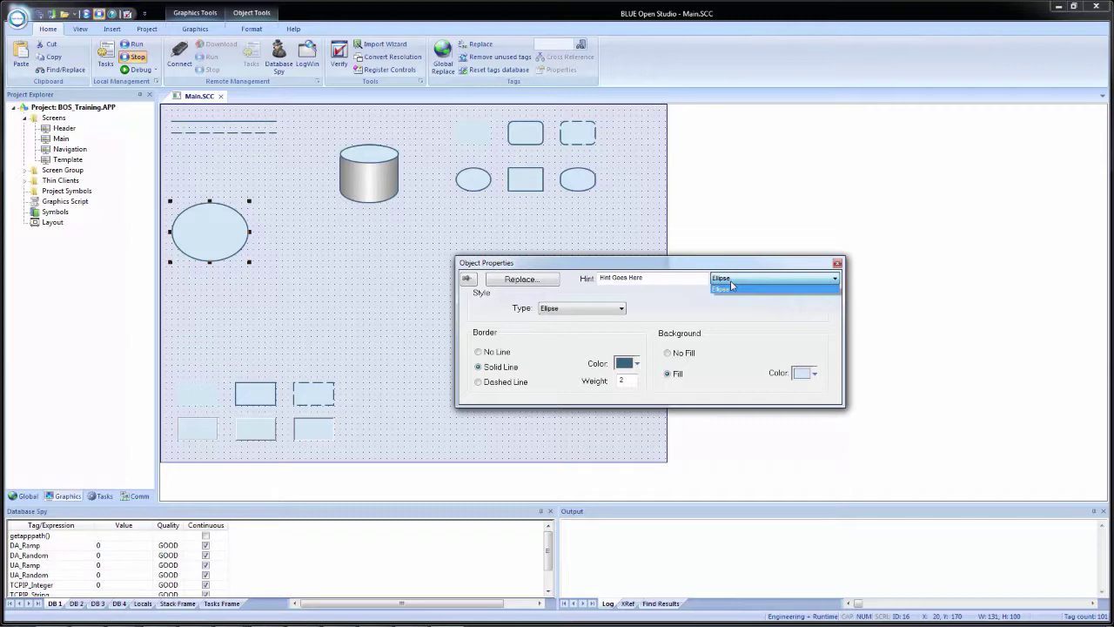
left_click(698, 307)
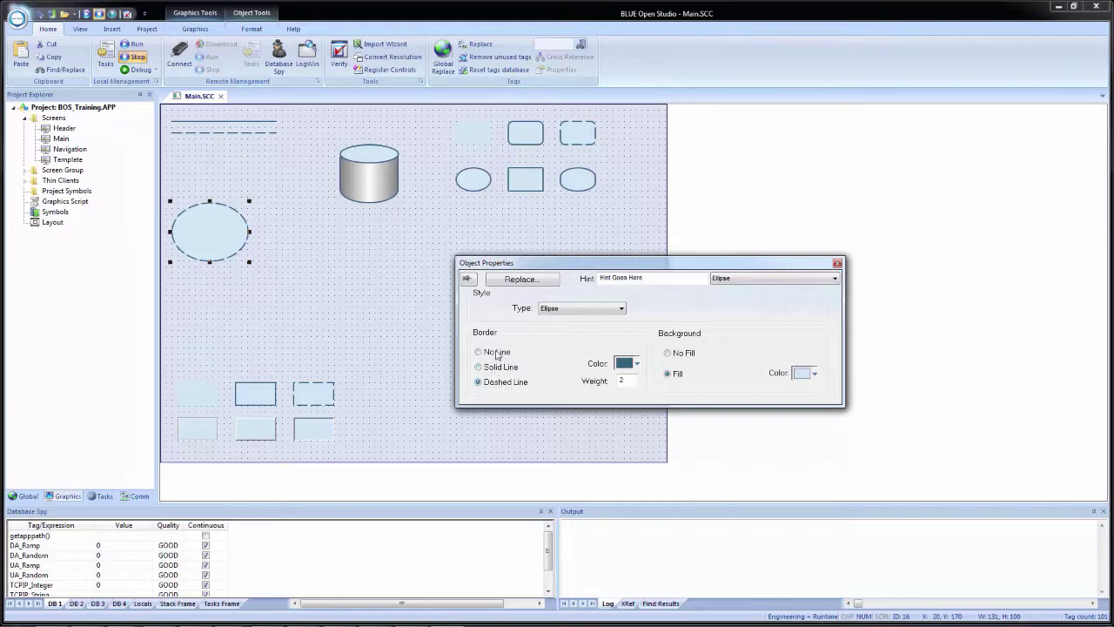
Step: Give the ellipse a solid light-blue-tint outline with weight 8
left_click(501, 352)
left_click(500, 367)
left_click(637, 363)
left_click(636, 410)
left_click(638, 363)
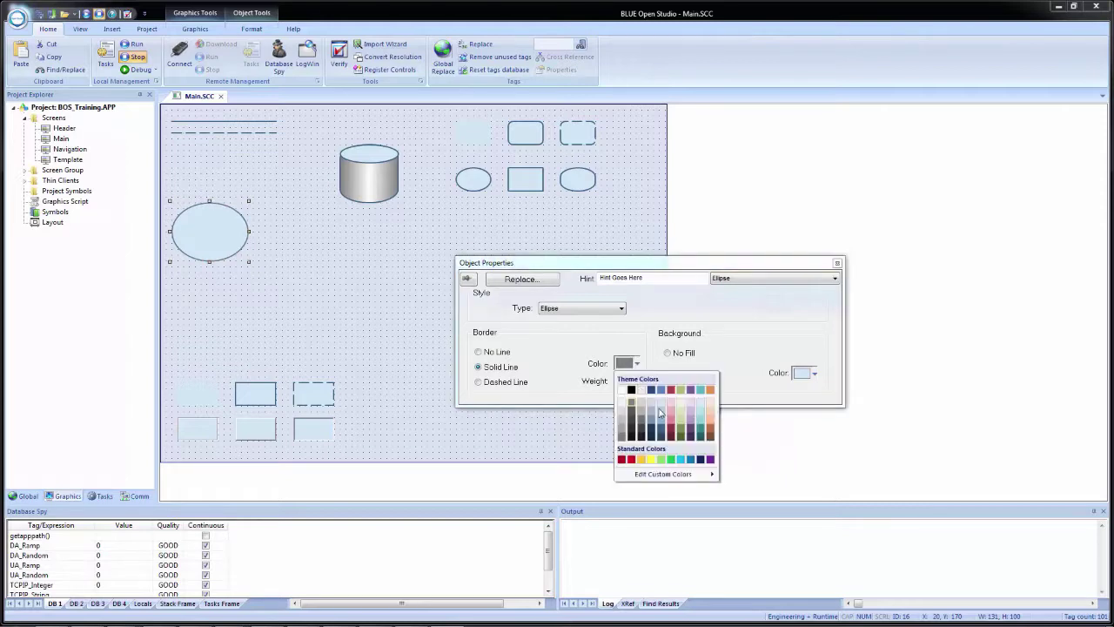
left_click(661, 414)
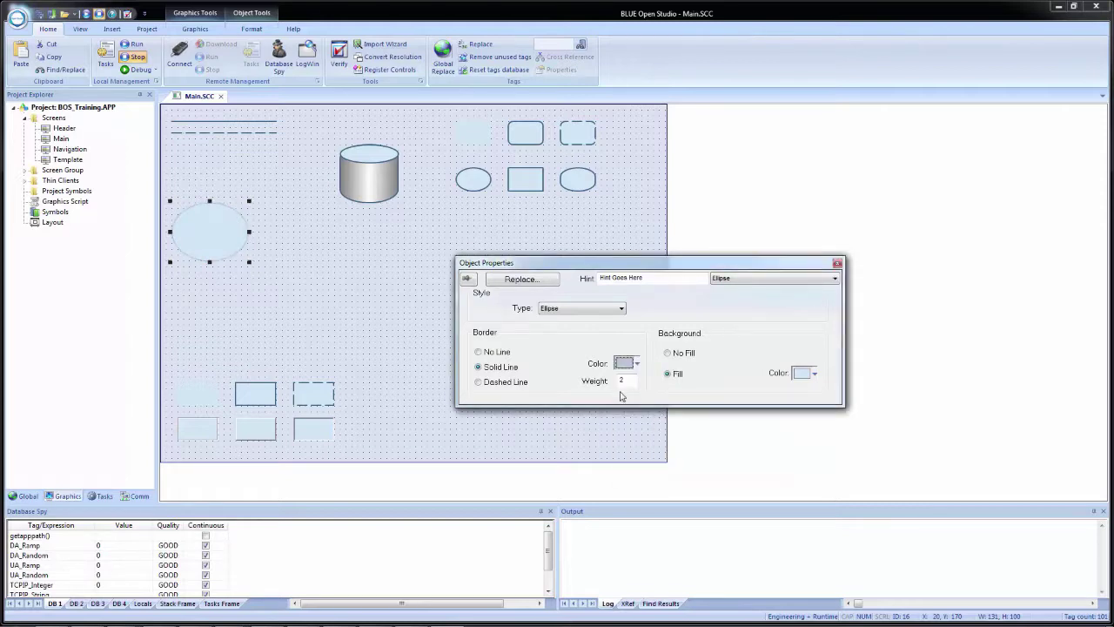
double_click(623, 380)
type("8")
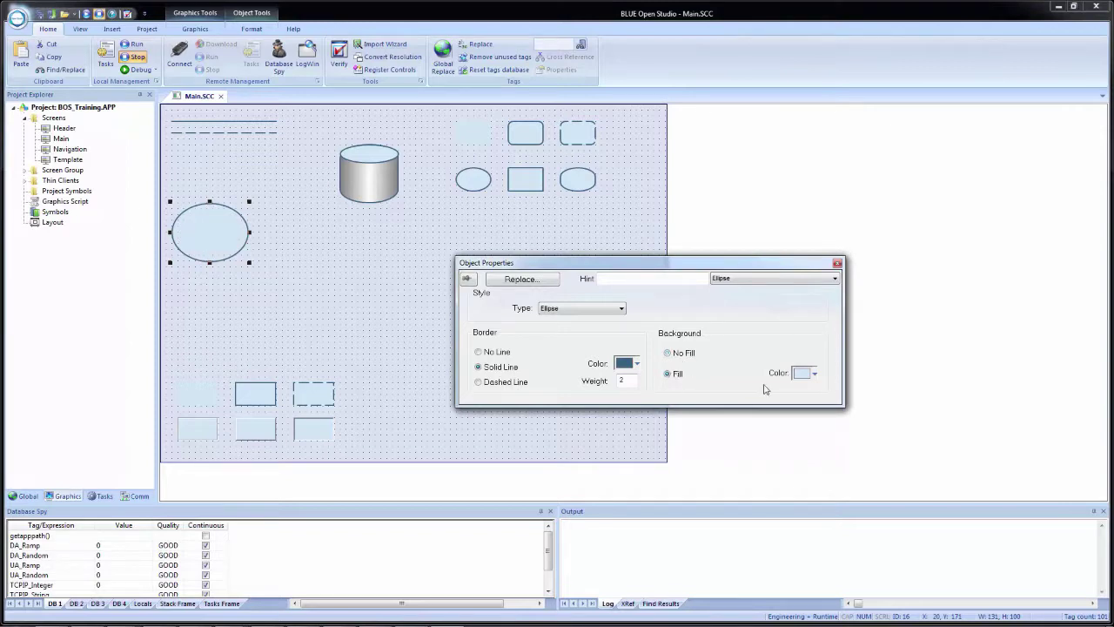
Step: Close the ellipse's properties without changing fill colour and nudge it slightly right
left_click(815, 374)
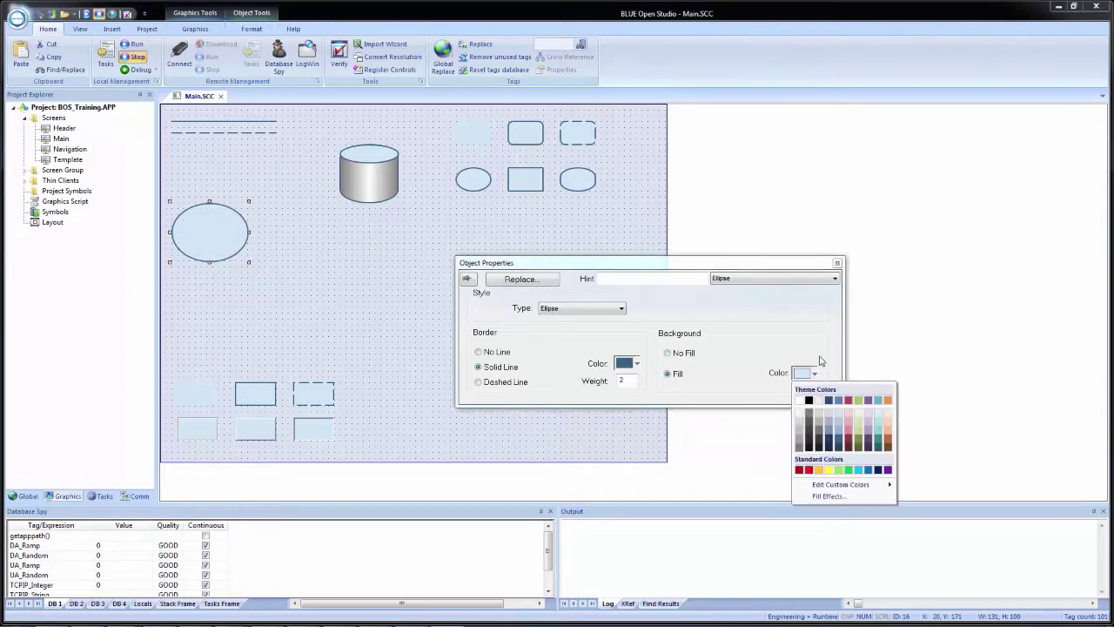
left_click(819, 361)
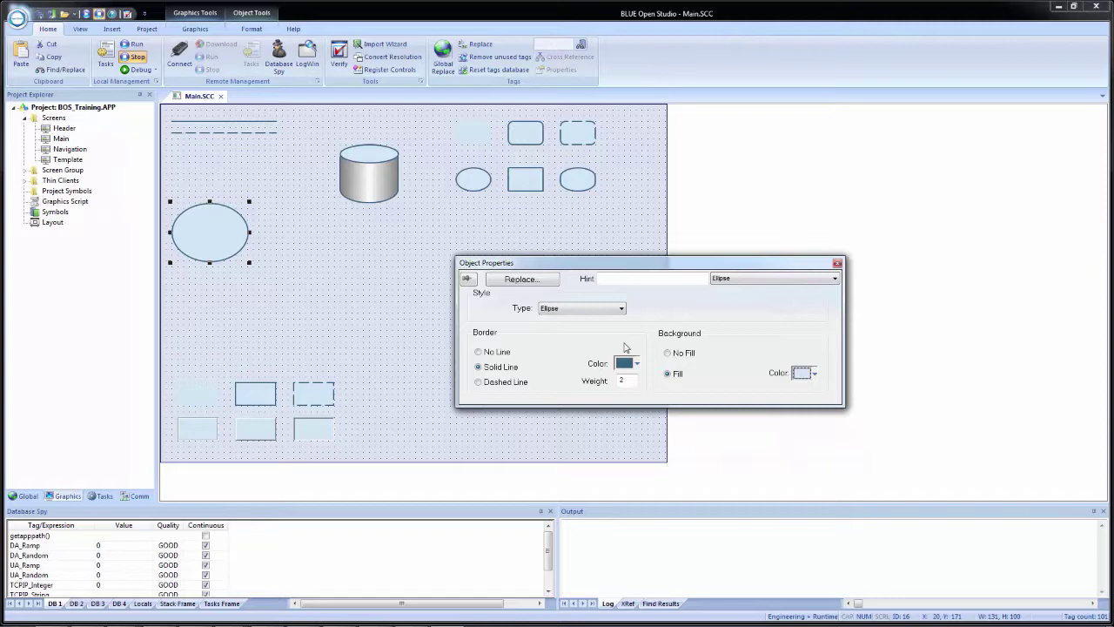
left_click(352, 299)
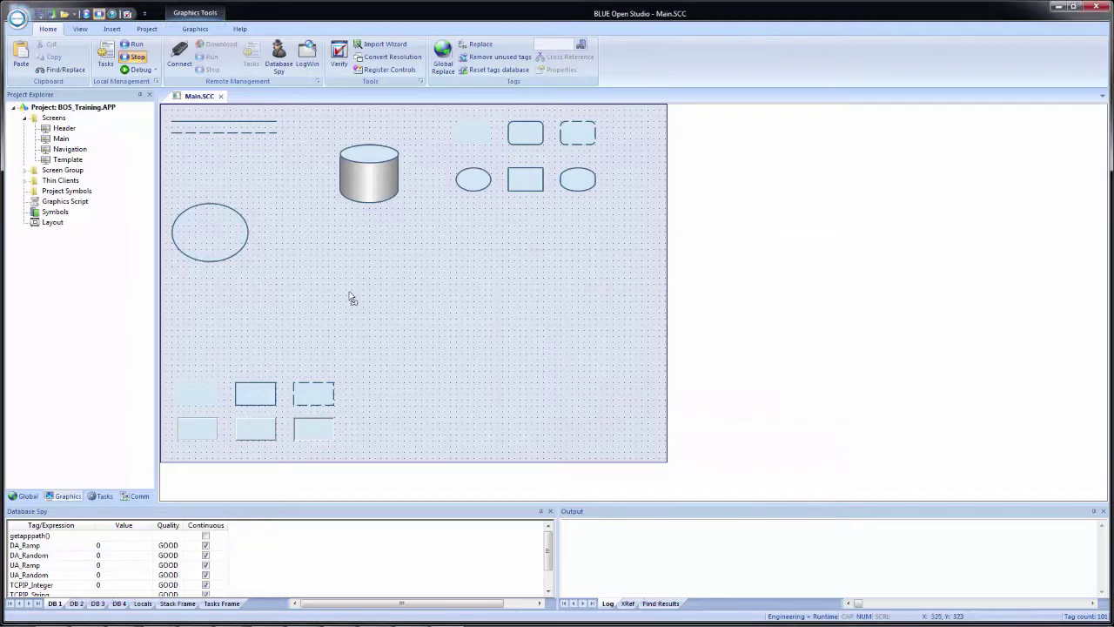
mouse_move(214, 247)
left_mouse_down()
mouse_move(242, 248)
mouse_move(366, 186)
mouse_move(485, 199)
mouse_move(266, 269)
mouse_move(229, 250)
left_mouse_up()
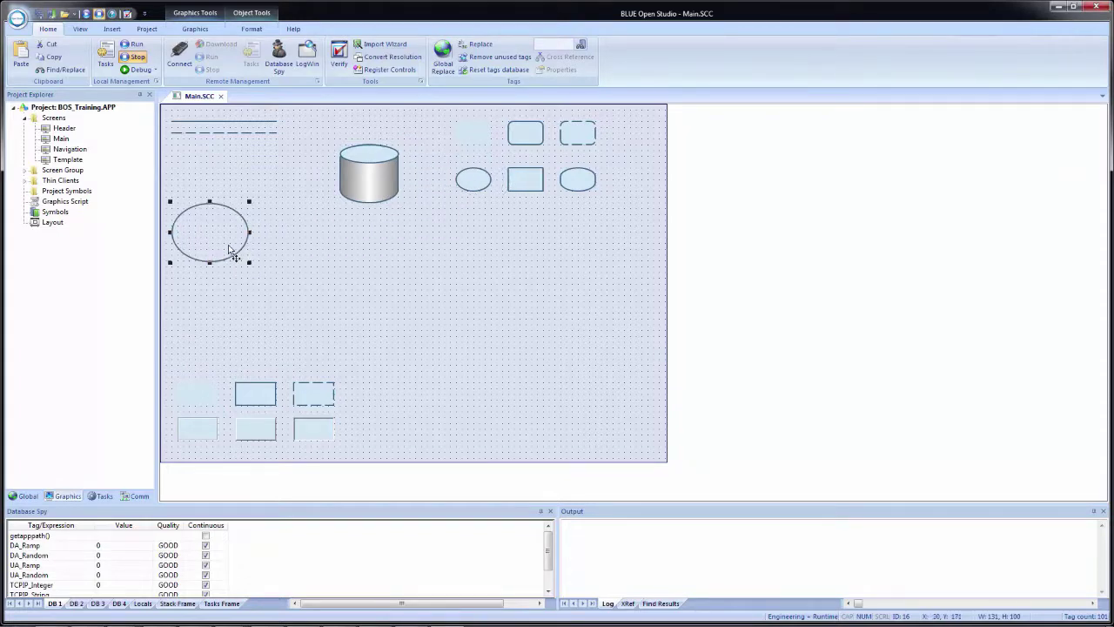
Step: Turn on the ellipse's background fill, keep its Ellipse type, and close properties
double_click(231, 248)
left_click(678, 377)
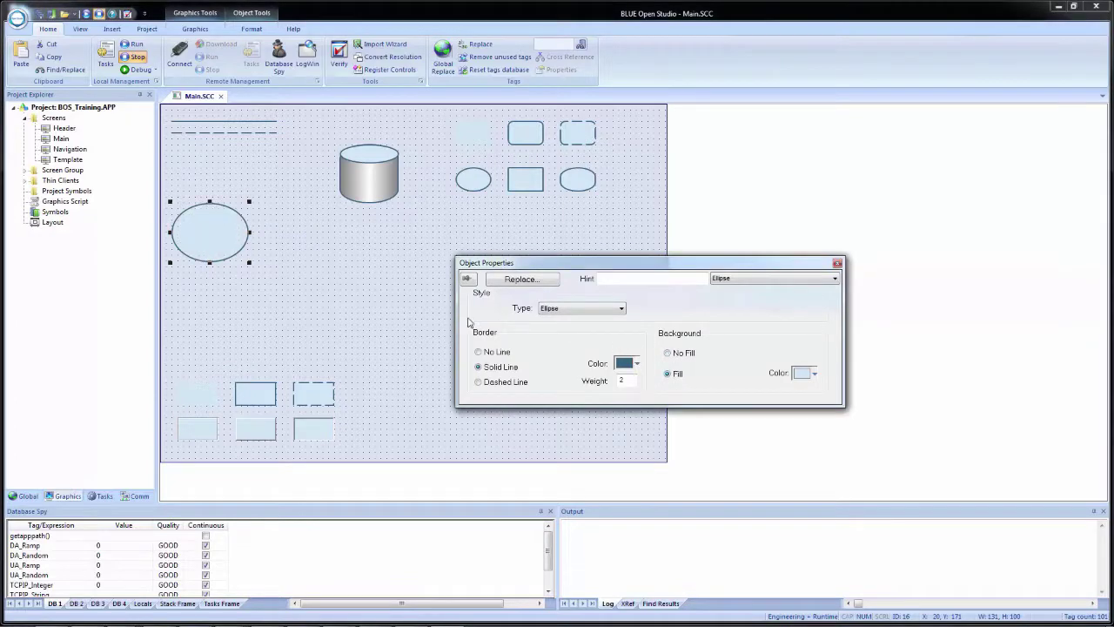
left_click(574, 310)
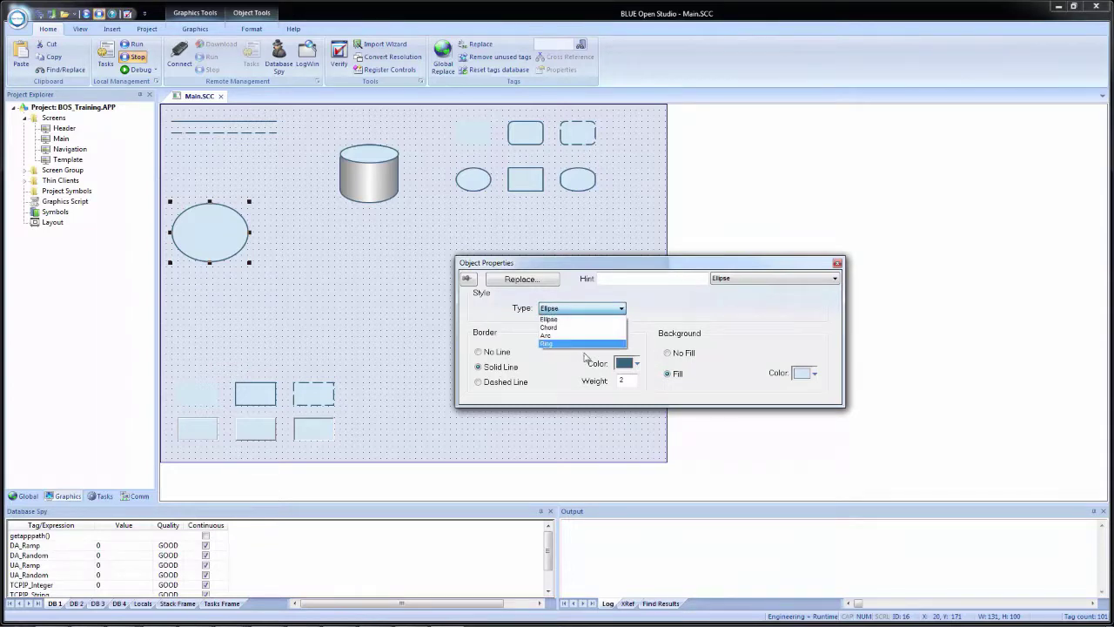
left_click(671, 309)
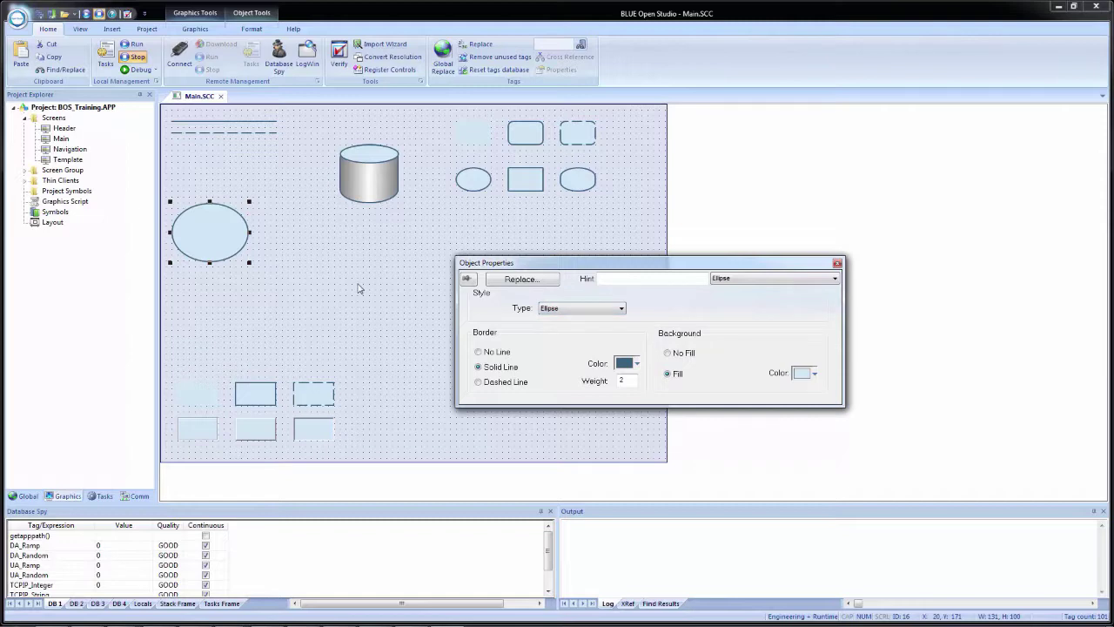
left_click(359, 288)
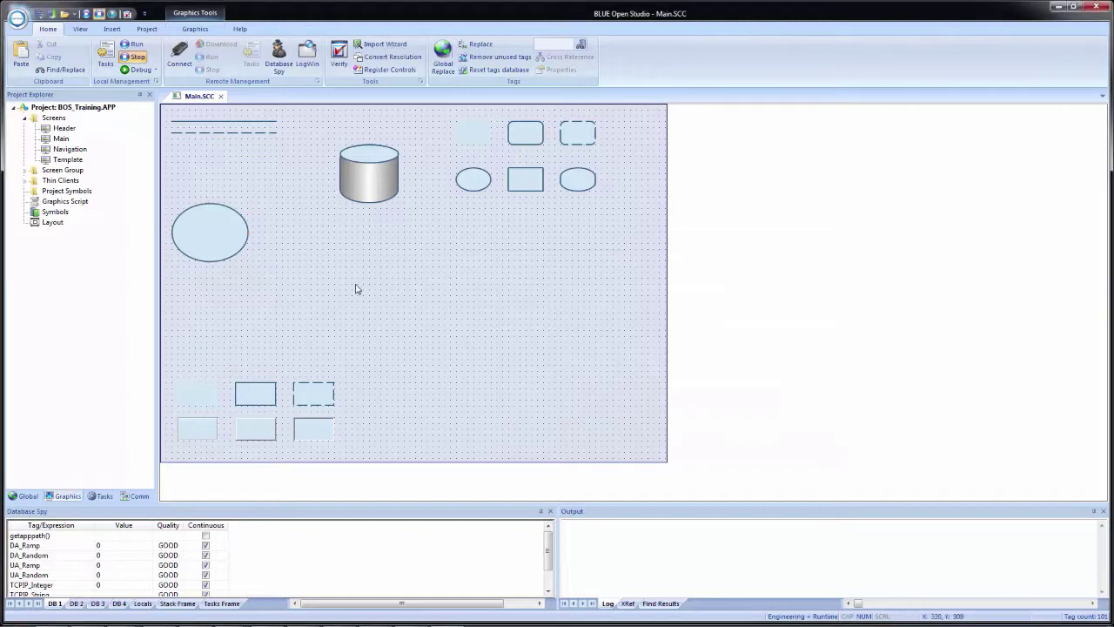
Step: Ctrl-drag the large ellipse downward to drop a copy just below it
left_click(225, 240)
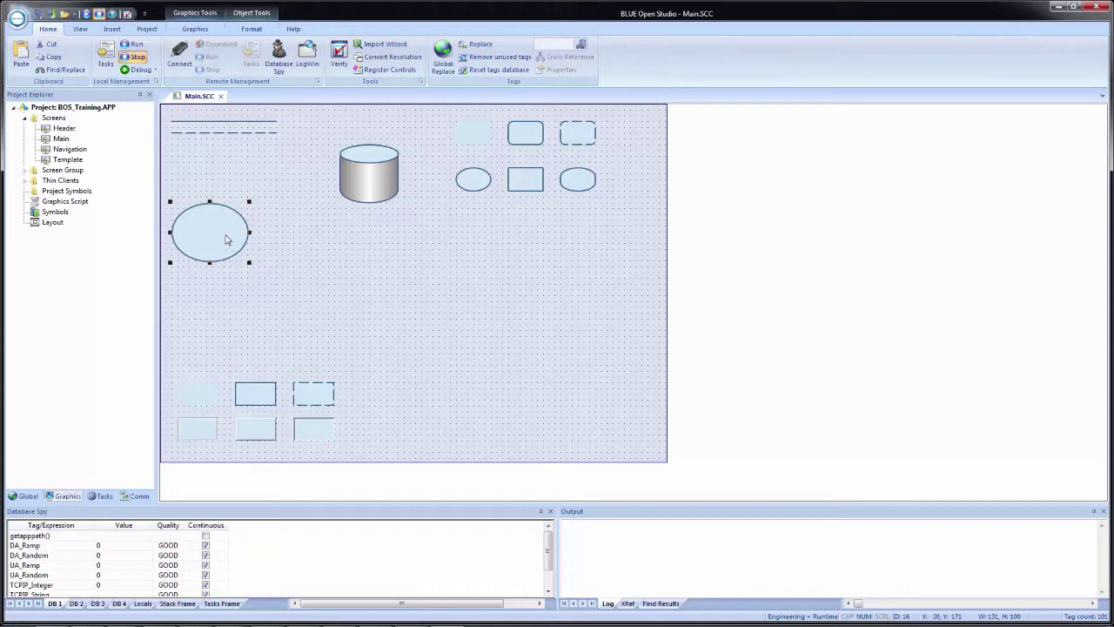
left_click_drag(226, 240, 233, 311)
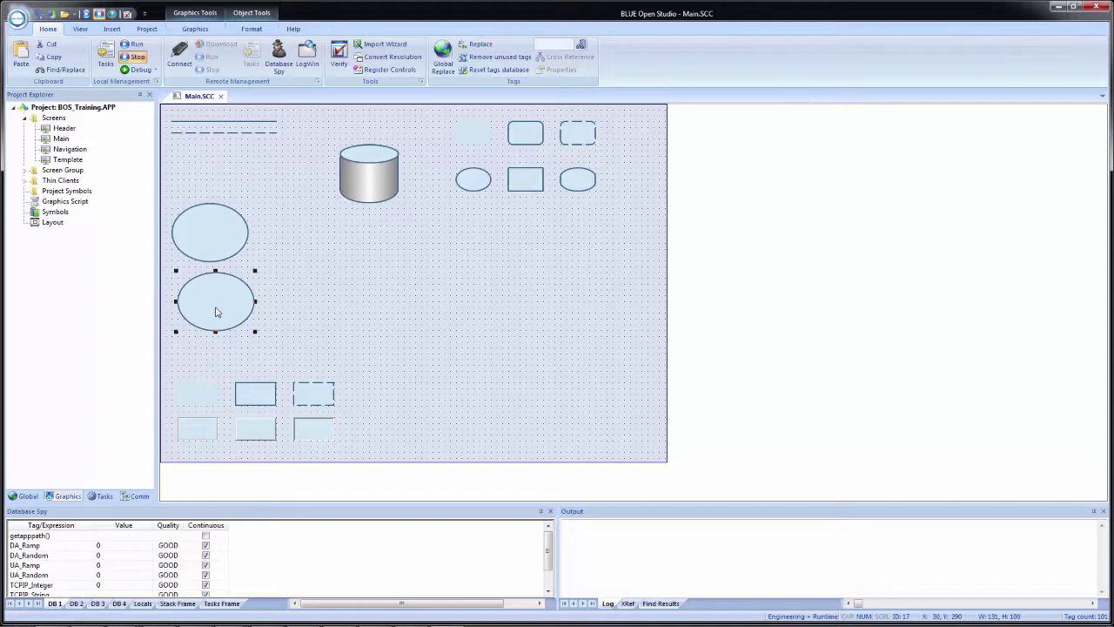
Step: In the copy's properties, try the Chord, Ring and Arc shape types
right_click(217, 311)
left_click(244, 317)
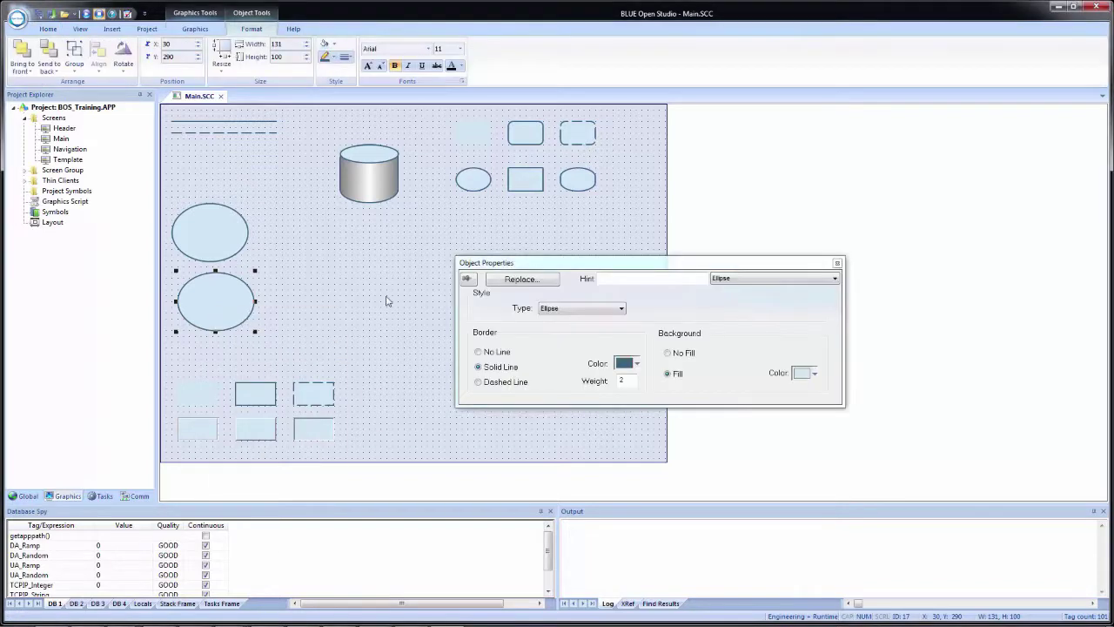
left_click(573, 312)
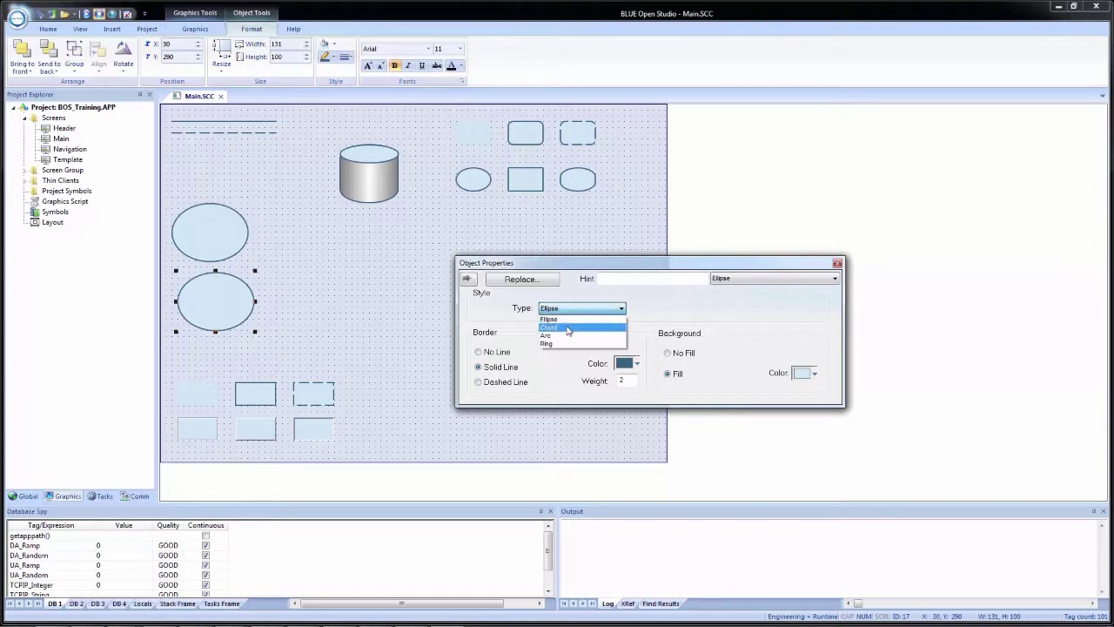
left_click(567, 327)
left_click(571, 310)
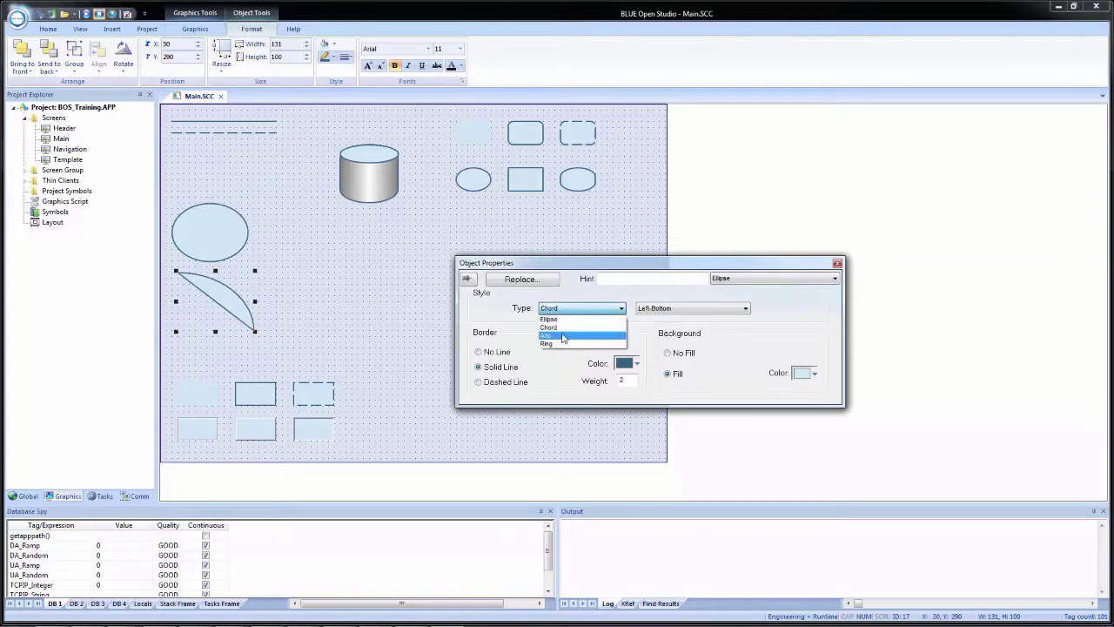
left_click(563, 344)
left_click(573, 309)
left_click(571, 336)
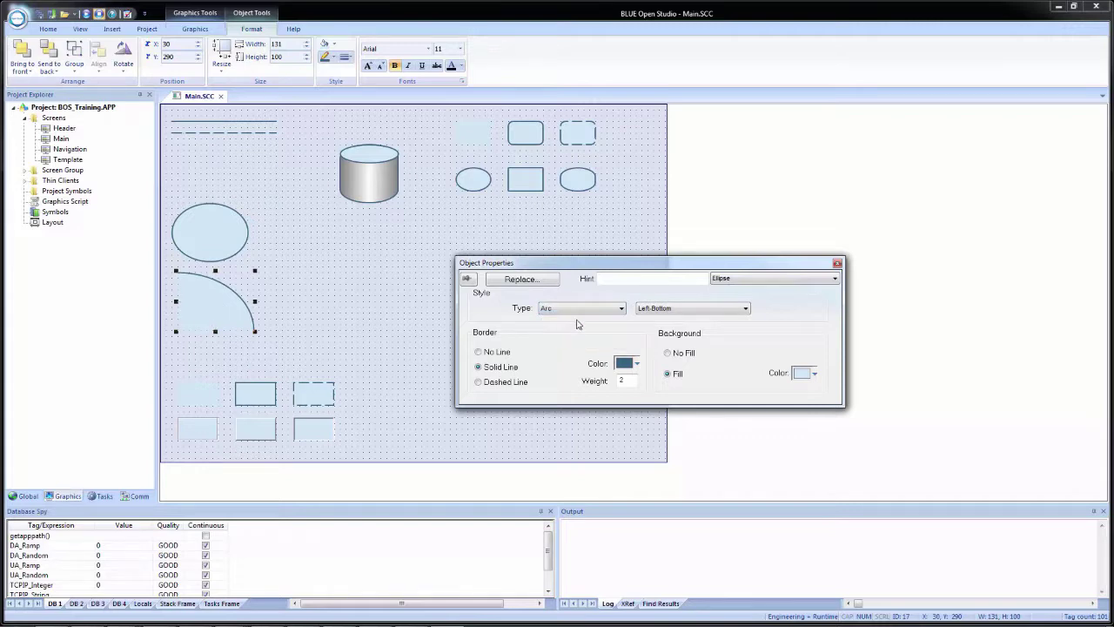
Step: Cycle the arc through Left-Top, Right-Top, Right-Bottom, ending at Left-Bottom
left_click(683, 310)
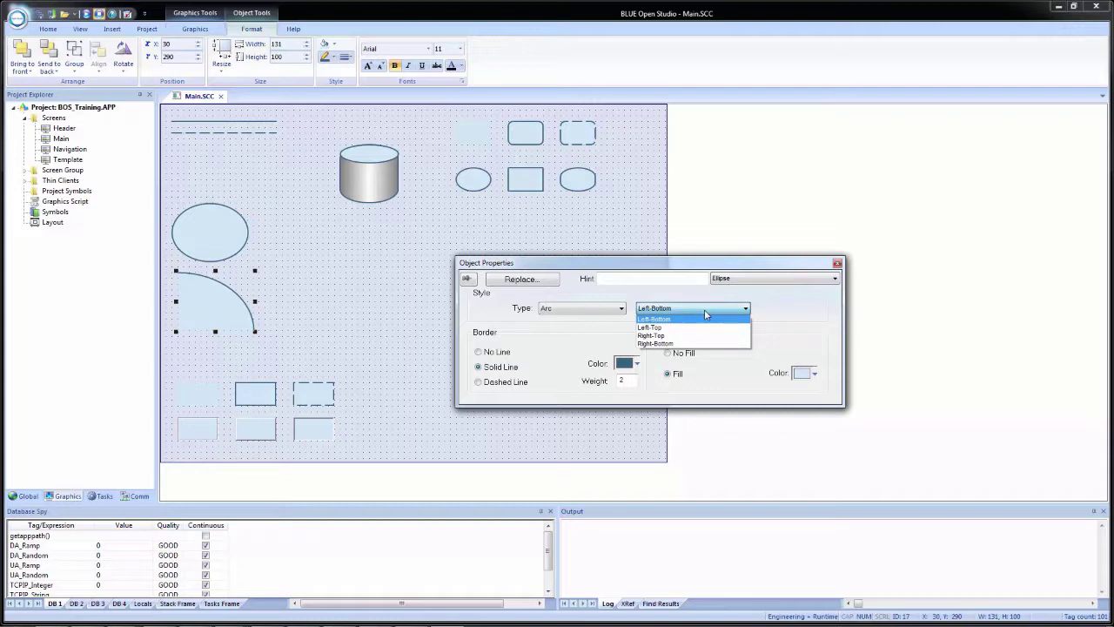
left_click(673, 327)
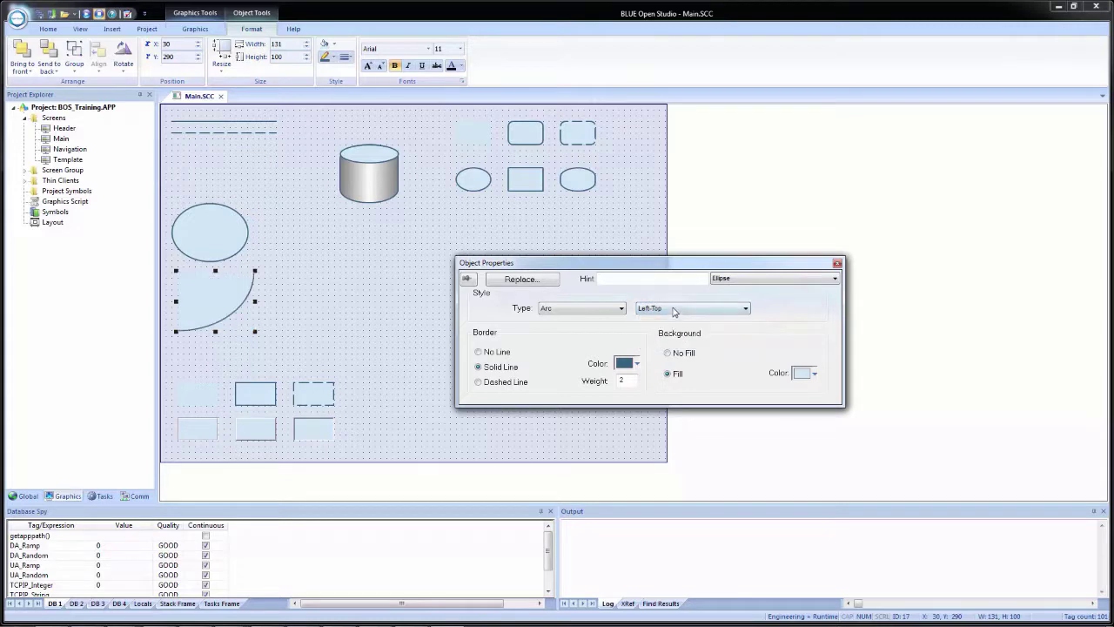
left_click(683, 309)
left_click(676, 335)
left_click(683, 309)
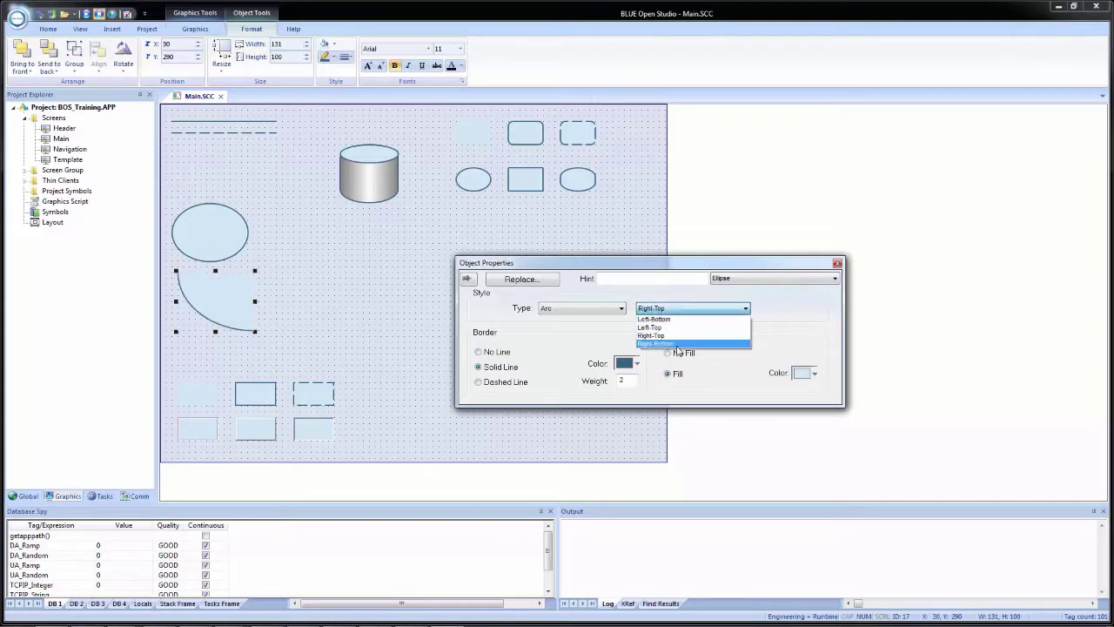
left_click(680, 342)
left_click(685, 309)
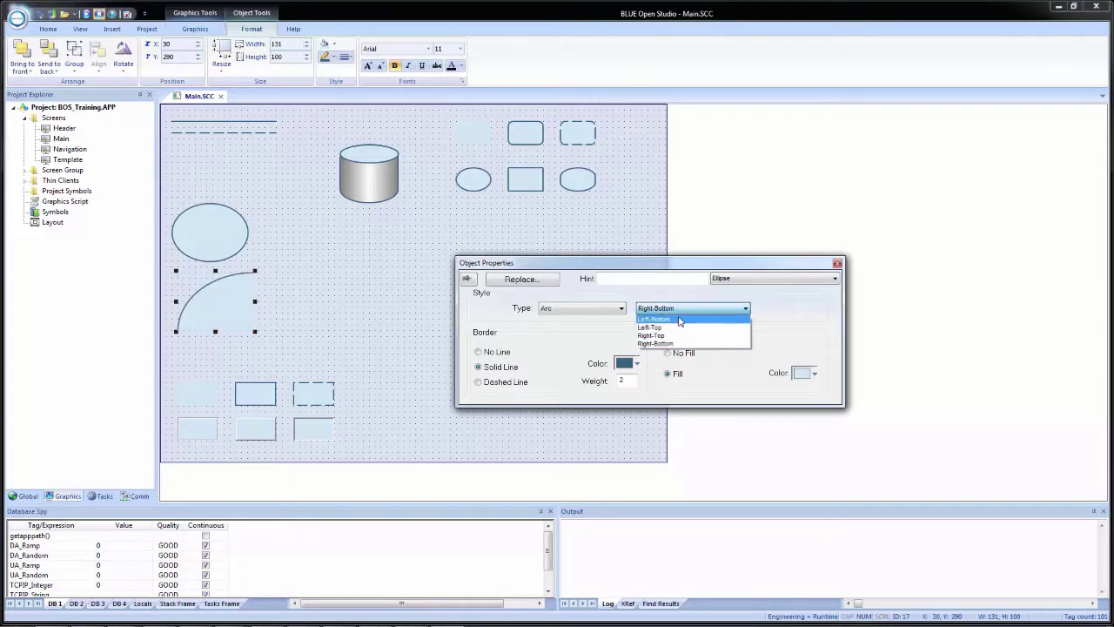
left_click(670, 319)
Step: Set the copied shape's type to Ring and shrink it to 10 by 10
left_click(585, 311)
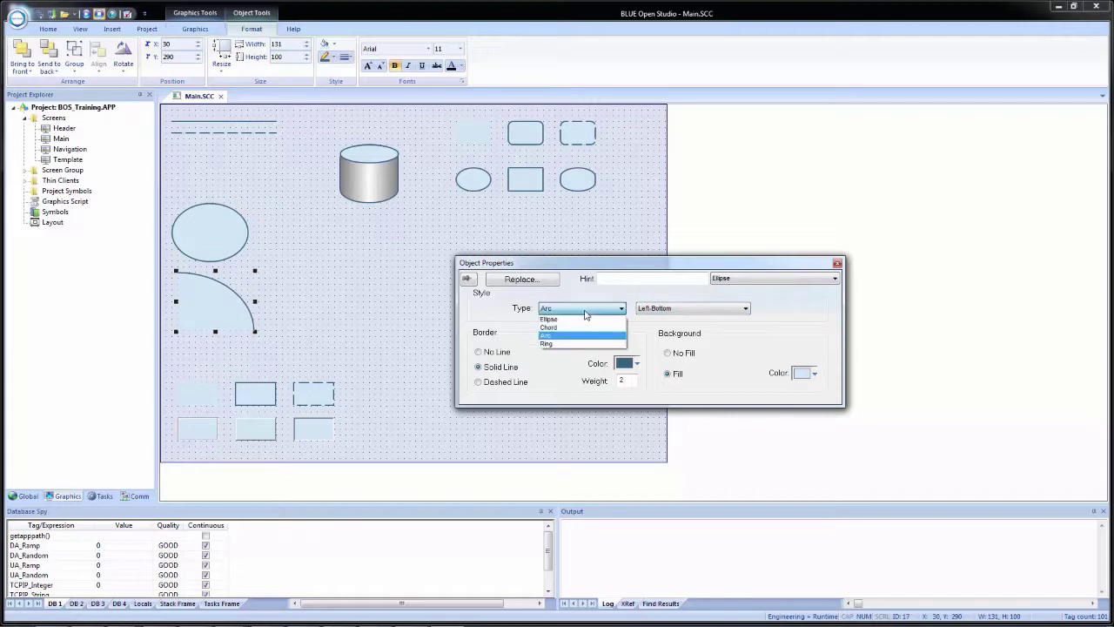
left_click(584, 331)
left_click(585, 309)
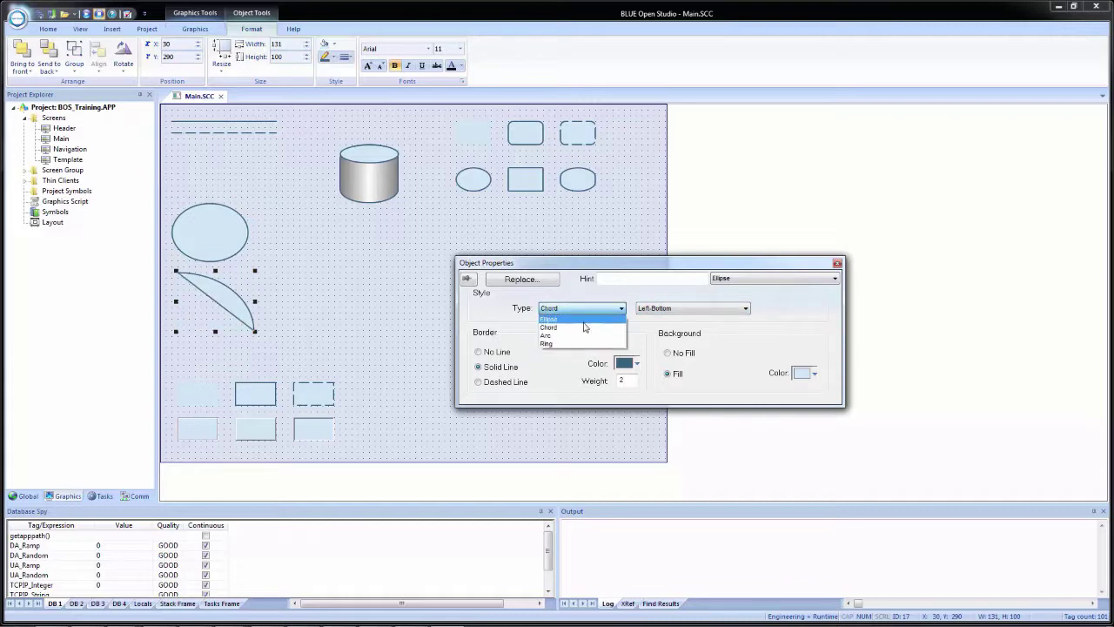
left_click(585, 325)
left_click(584, 310)
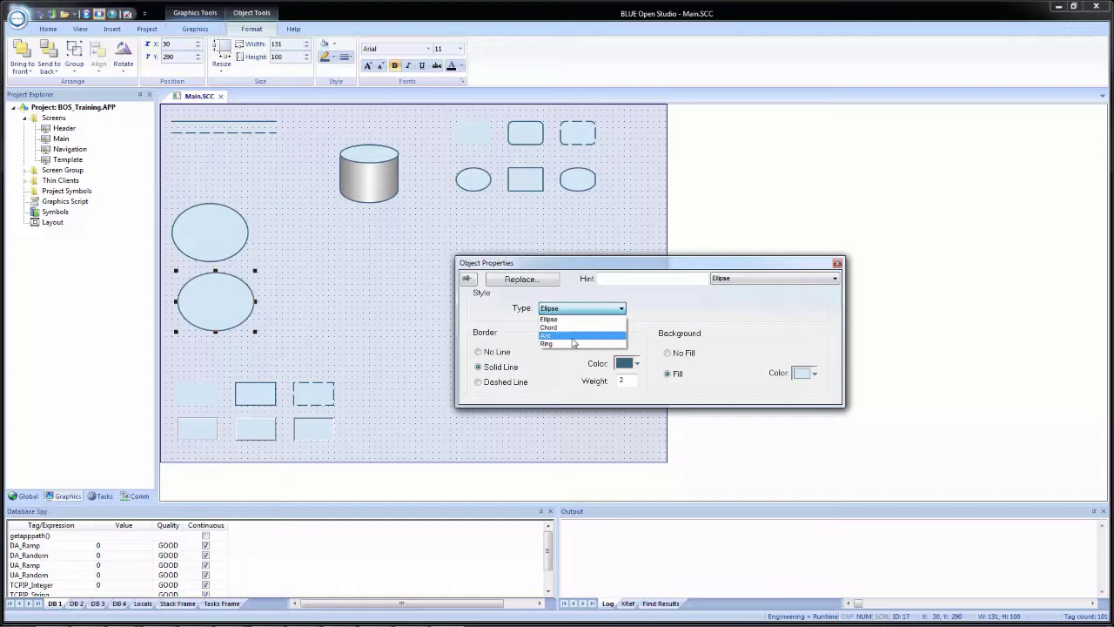
left_click(572, 345)
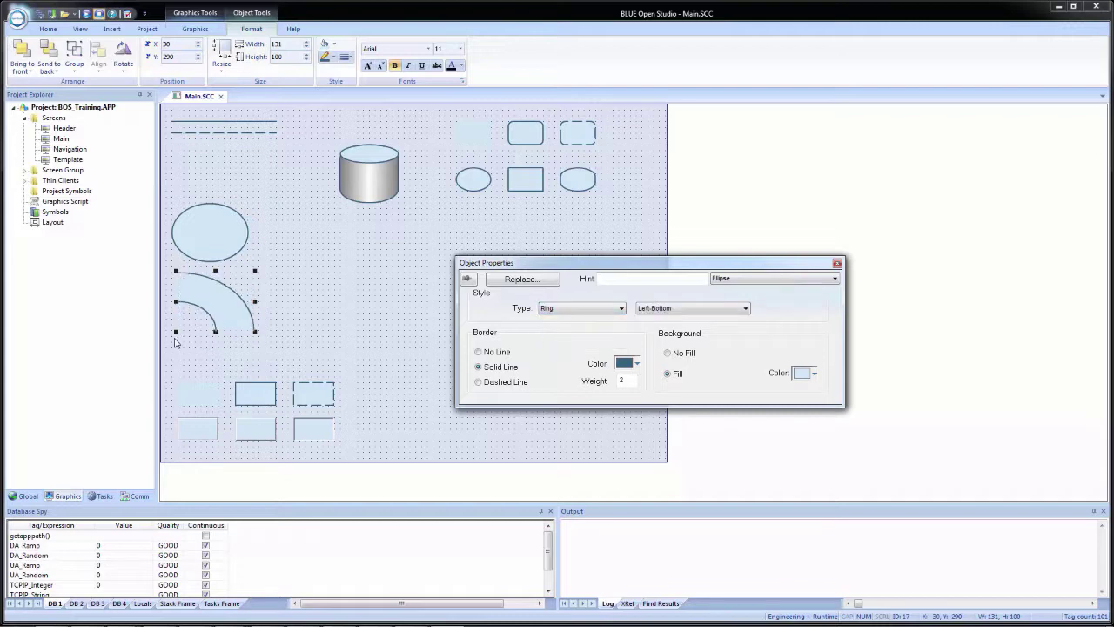
mouse_move(176, 337)
left_mouse_down()
mouse_move(229, 304)
mouse_move(223, 294)
mouse_move(249, 273)
mouse_move(216, 294)
mouse_move(204, 325)
mouse_move(194, 325)
mouse_move(194, 292)
mouse_move(191, 308)
mouse_move(247, 310)
mouse_move(204, 312)
mouse_move(182, 326)
left_mouse_up()
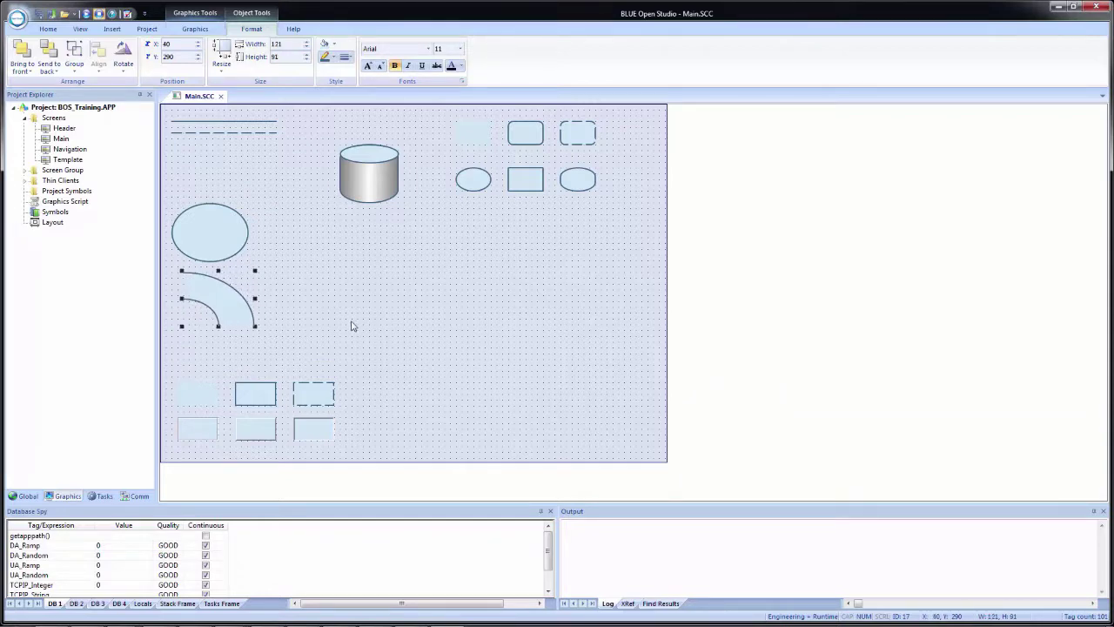
Step: Draw a rounded rectangle near the canvas centre and open its properties
left_click(291, 327)
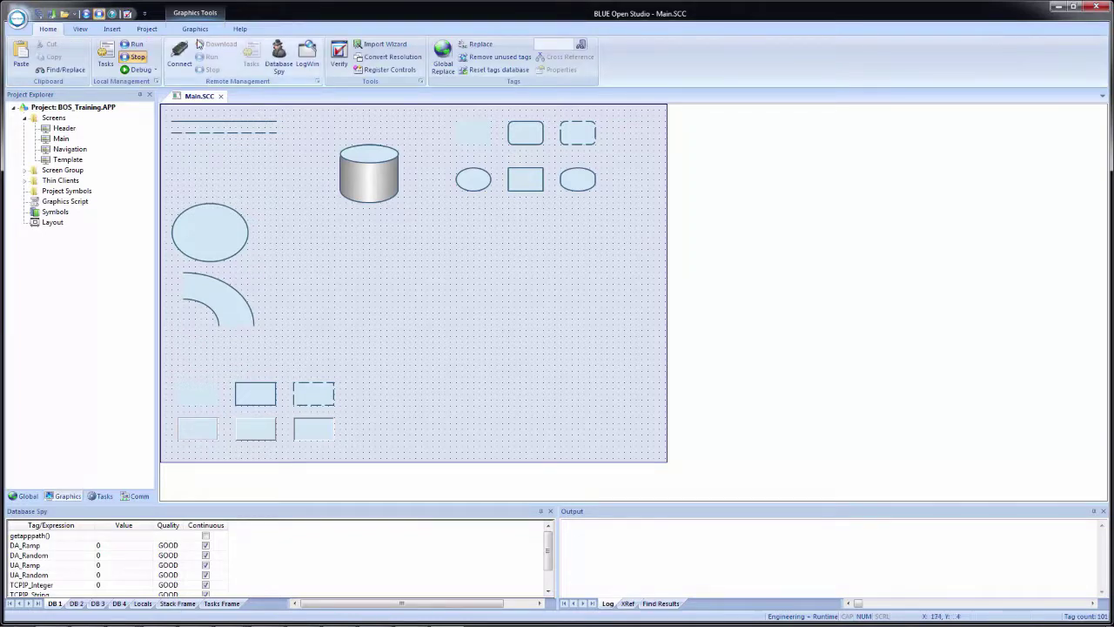
left_click(196, 30)
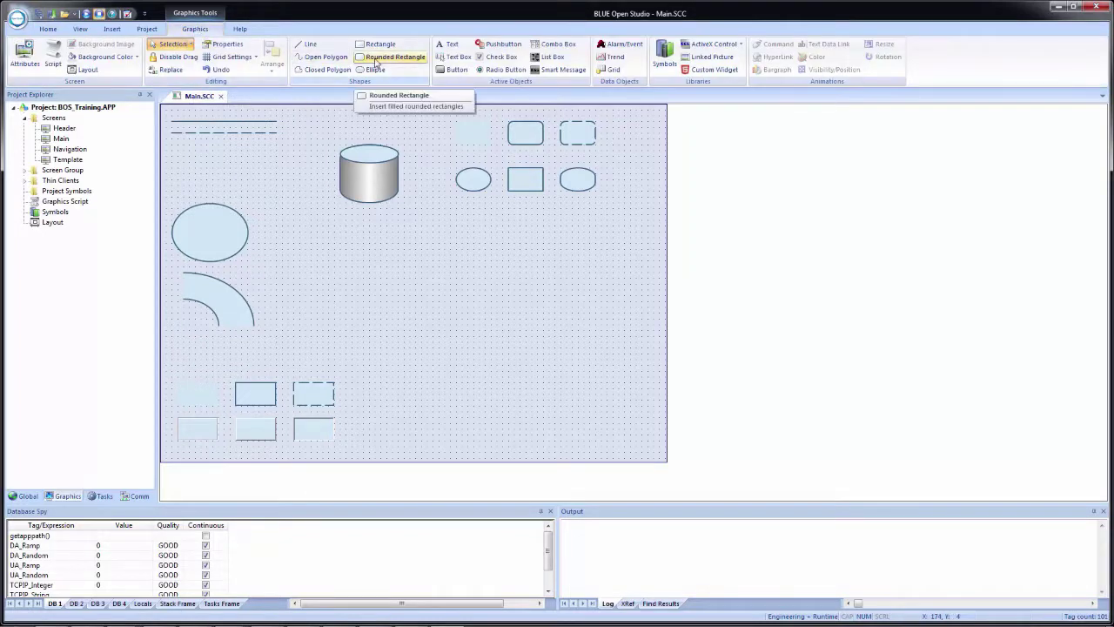
left_click(388, 58)
left_click_drag(323, 244, 427, 295)
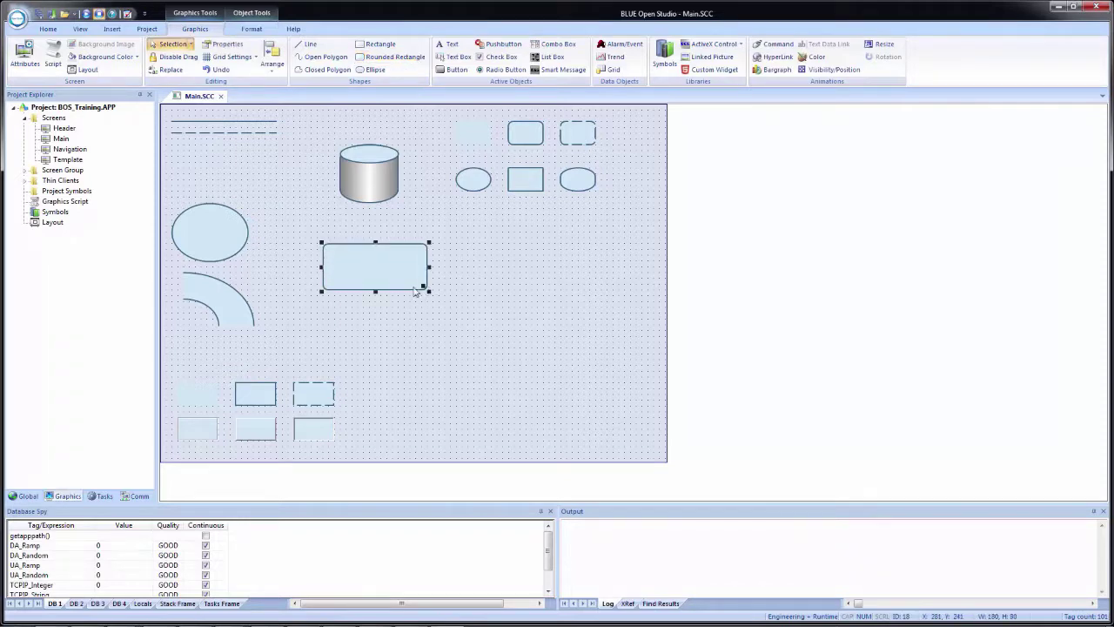
double_click(396, 276)
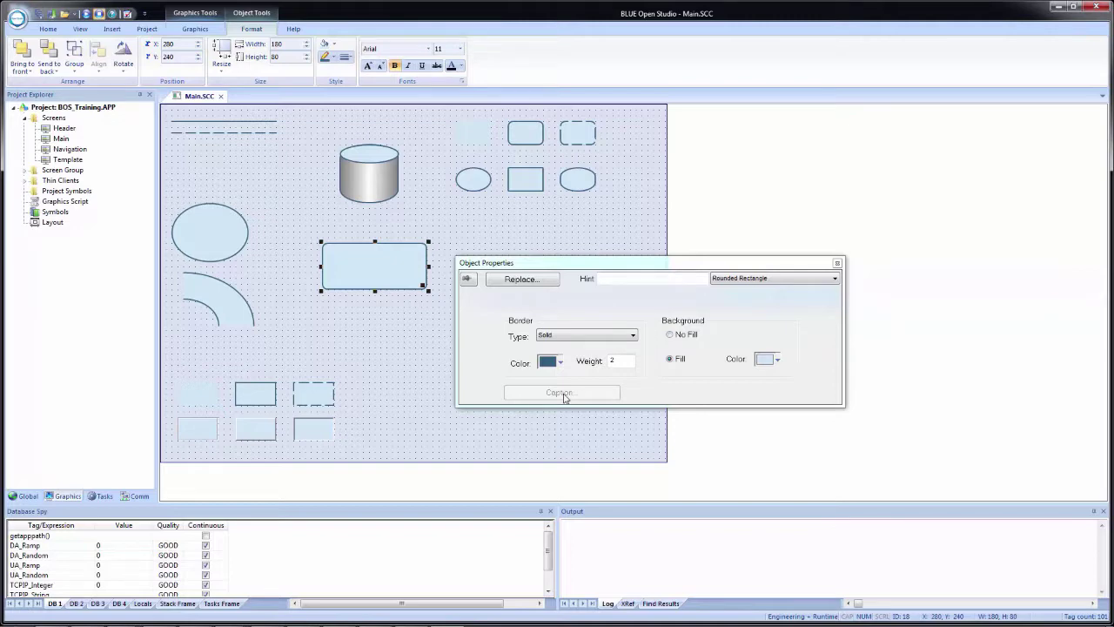
Step: Try the rounded rectangle's border types, ending with no border
left_click(605, 337)
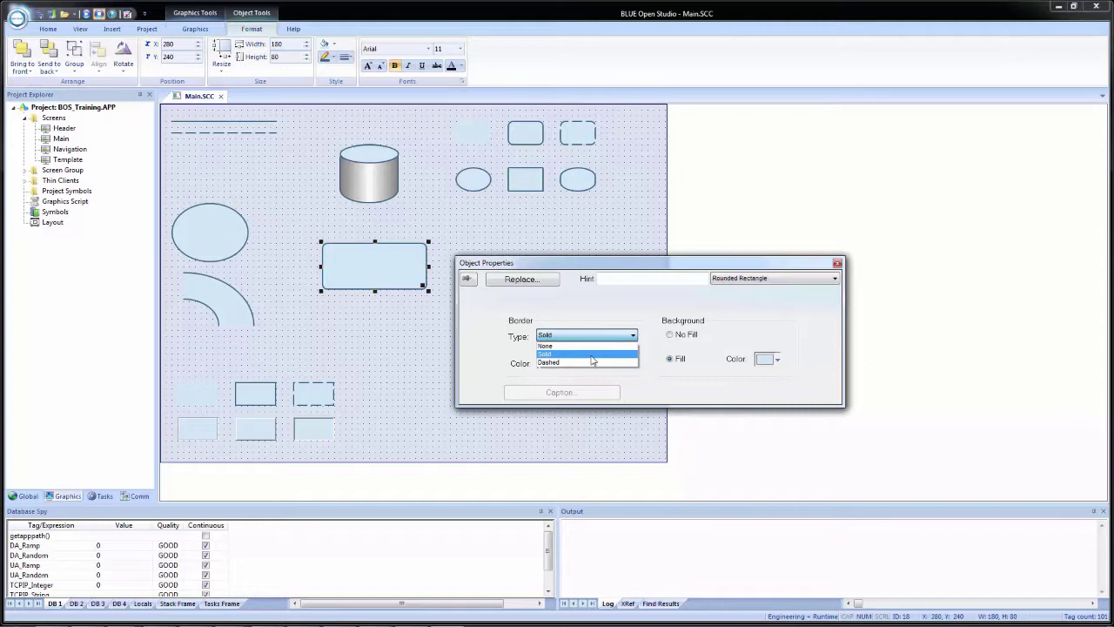
left_click(592, 355)
left_click(588, 336)
left_click(588, 353)
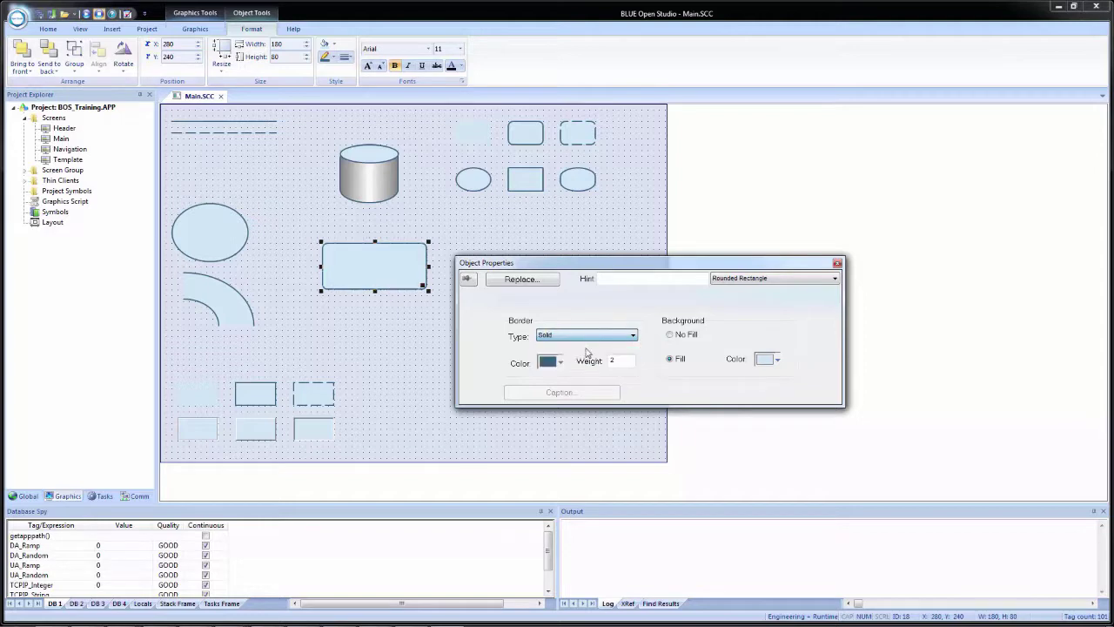
left_click(588, 336)
left_click(588, 352)
left_click(587, 336)
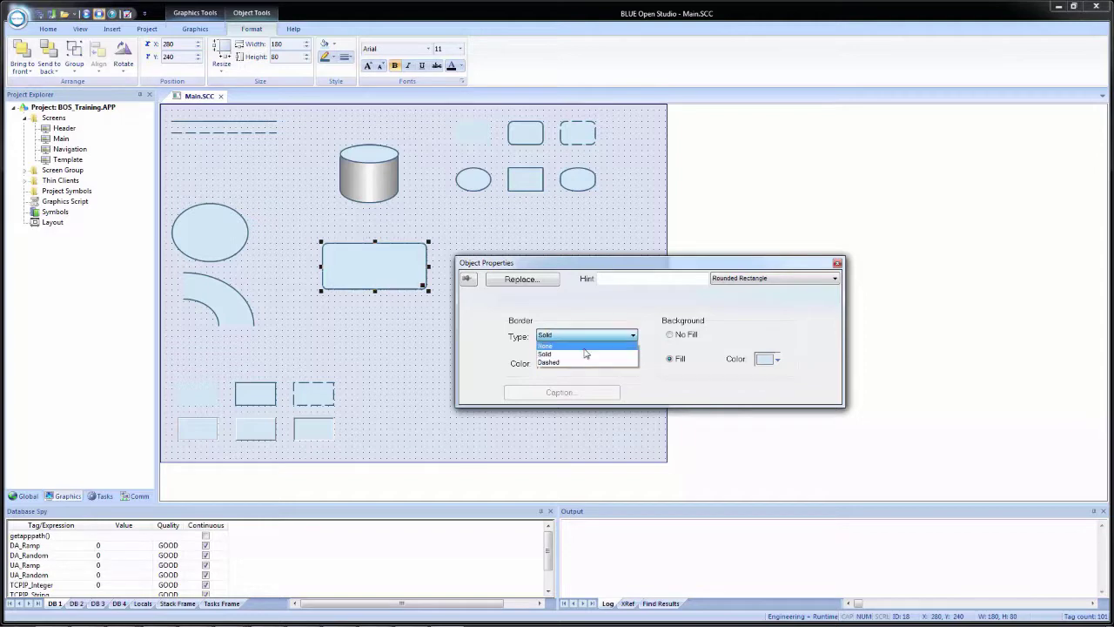
left_click(586, 347)
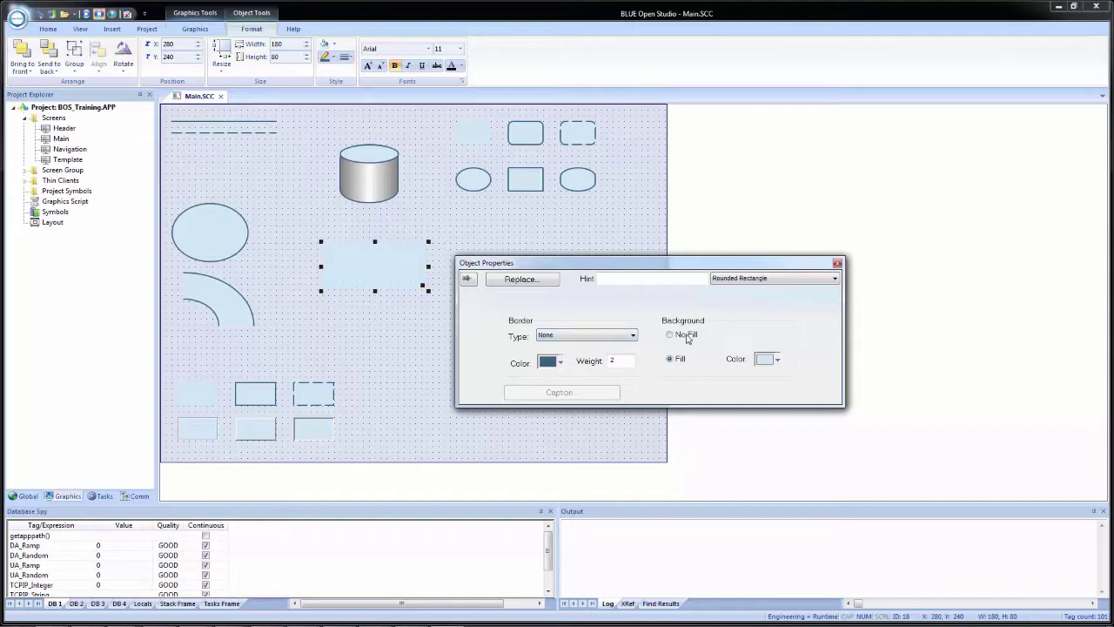
Step: Toggle the background fill, restore a solid border, and close Object Properties
left_click(686, 336)
left_click(600, 337)
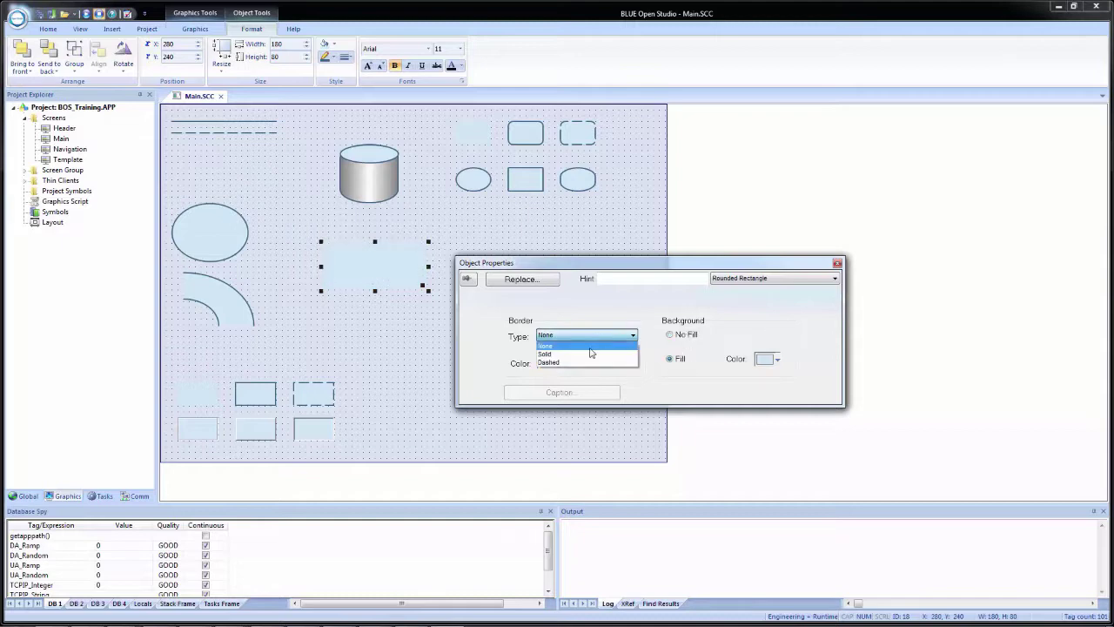
left_click(588, 358)
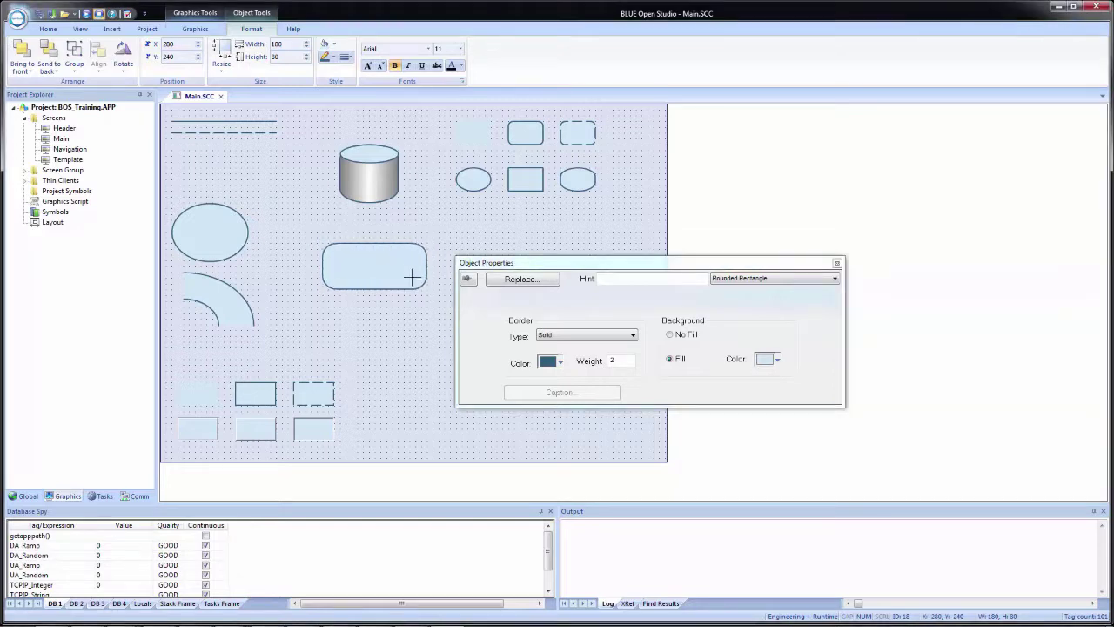
left_click(399, 389)
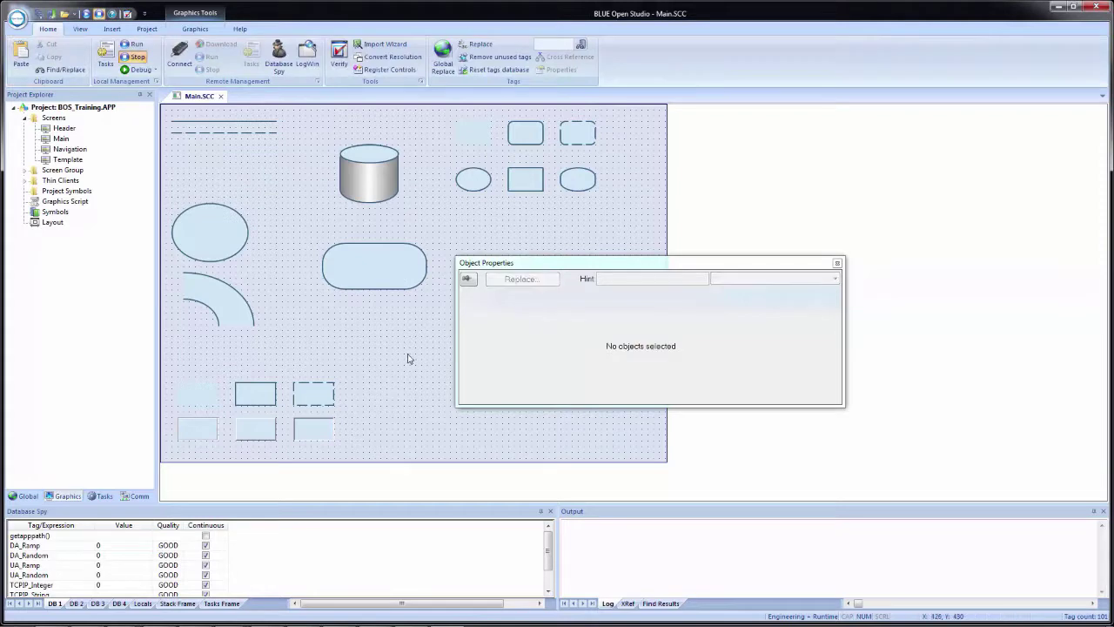
key("Escape")
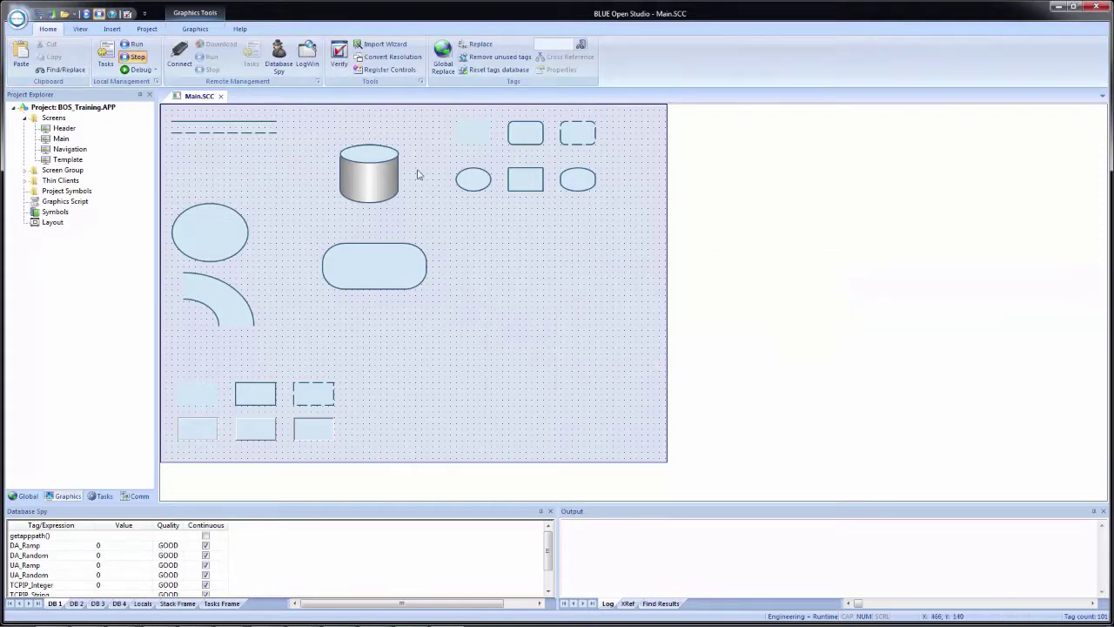
Step: Start a closed polygon in the lower right of Main, placing five vertices
left_click(202, 33)
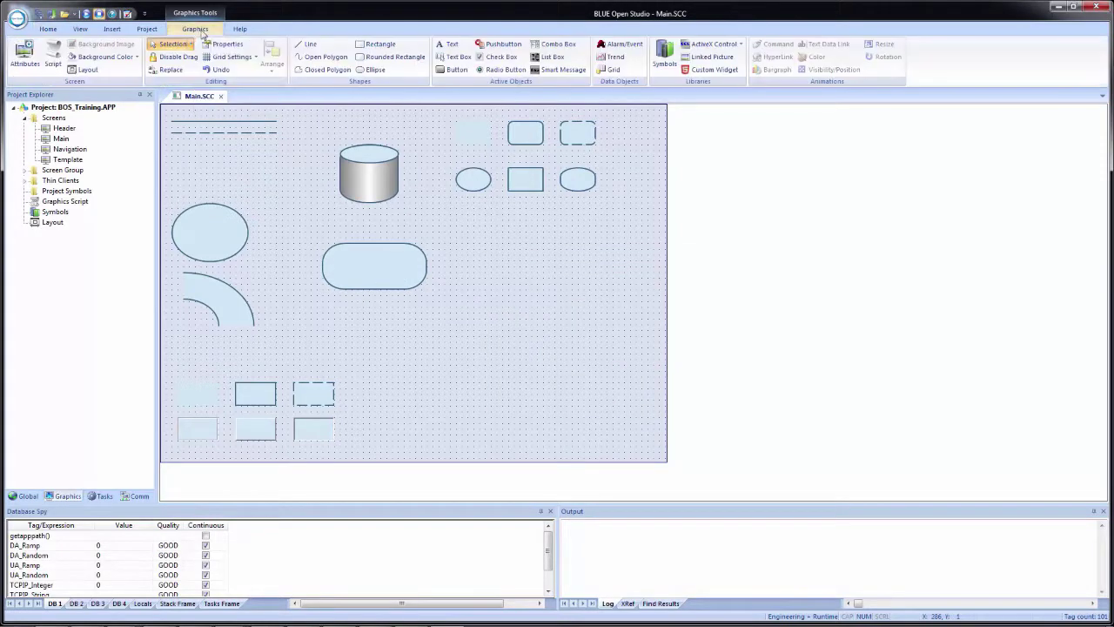
left_click(316, 73)
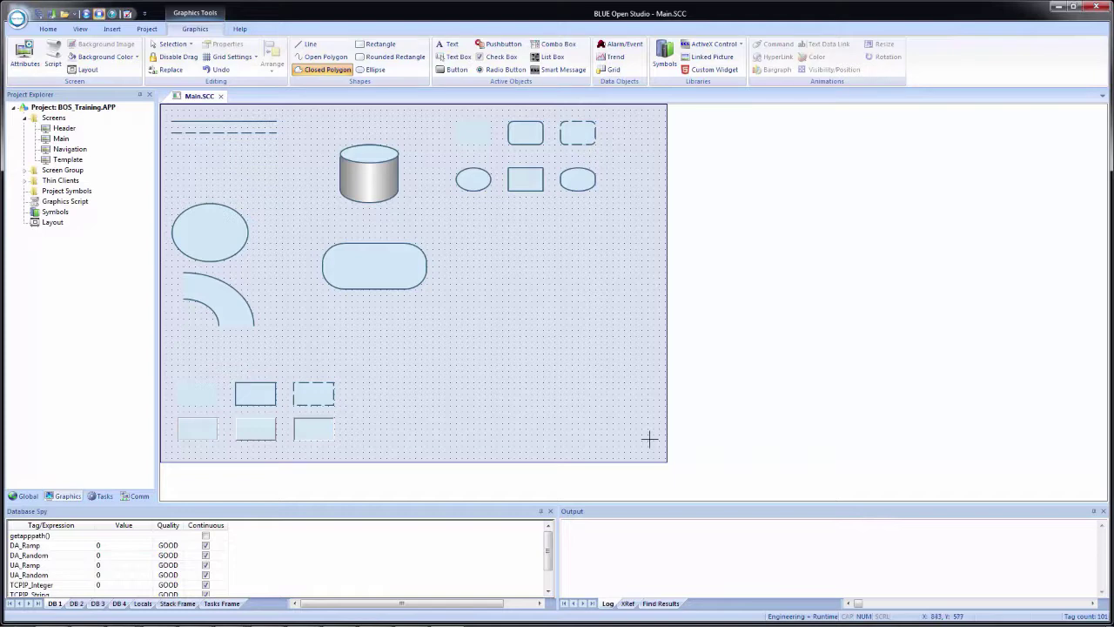
left_click(649, 440)
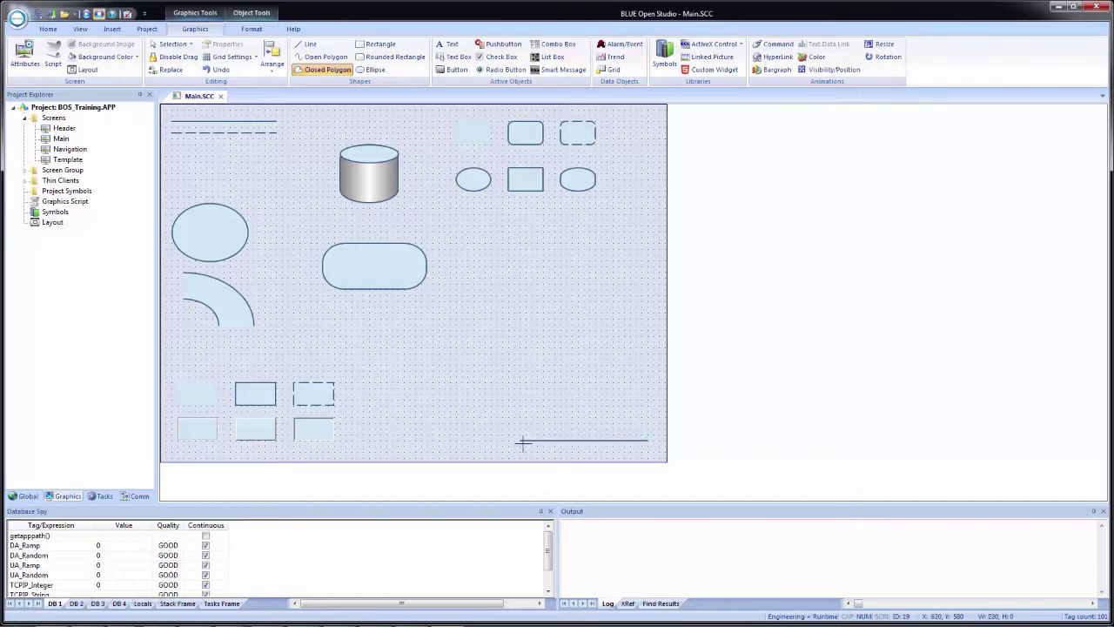
left_click(405, 440)
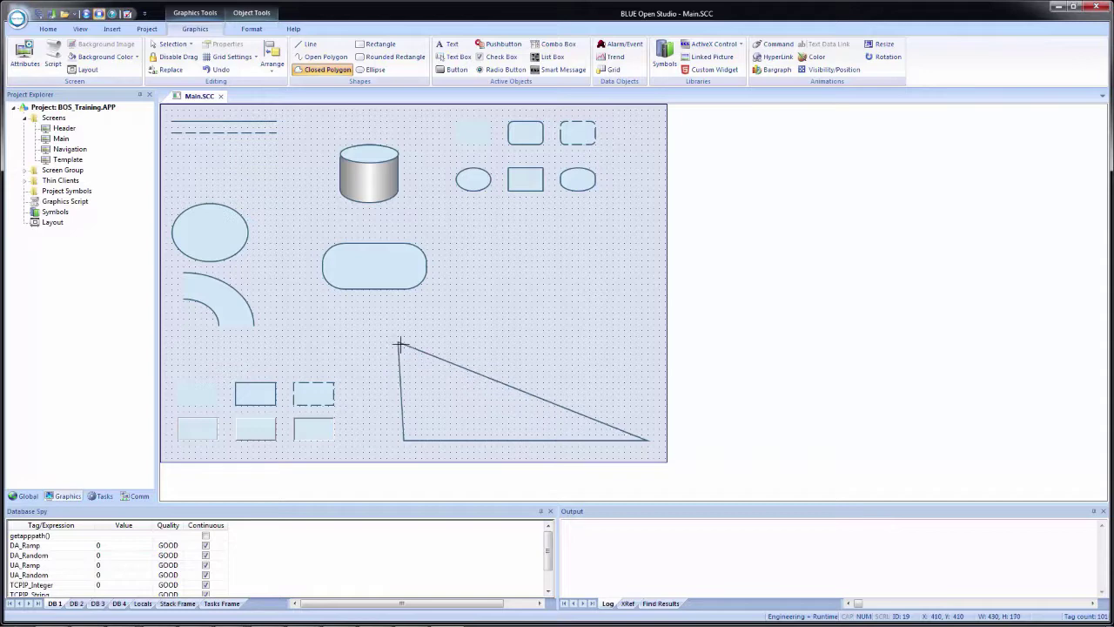
left_click(401, 343)
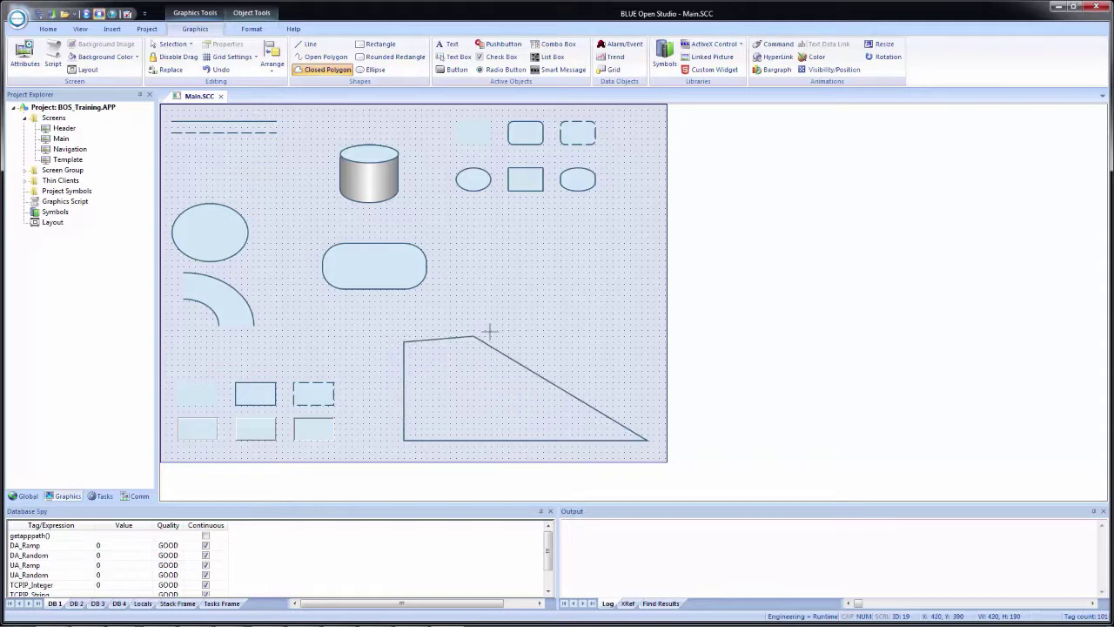
left_click(572, 364)
left_click(636, 290)
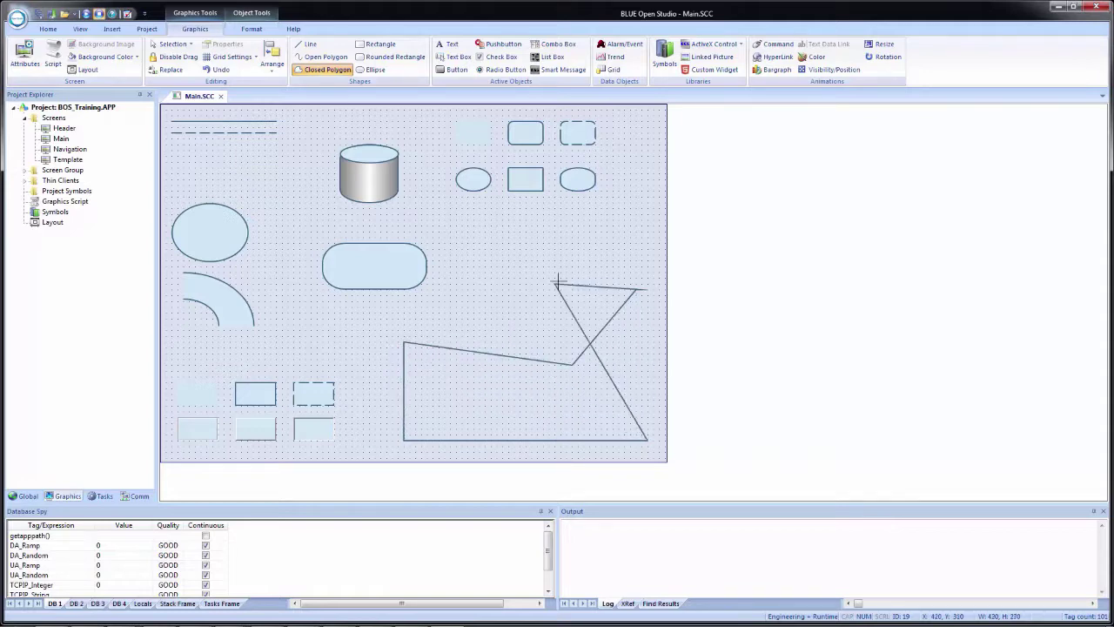
Step: Finish the lower-right polygon and give it a light-blue fill and a dashed border
right_click(648, 321)
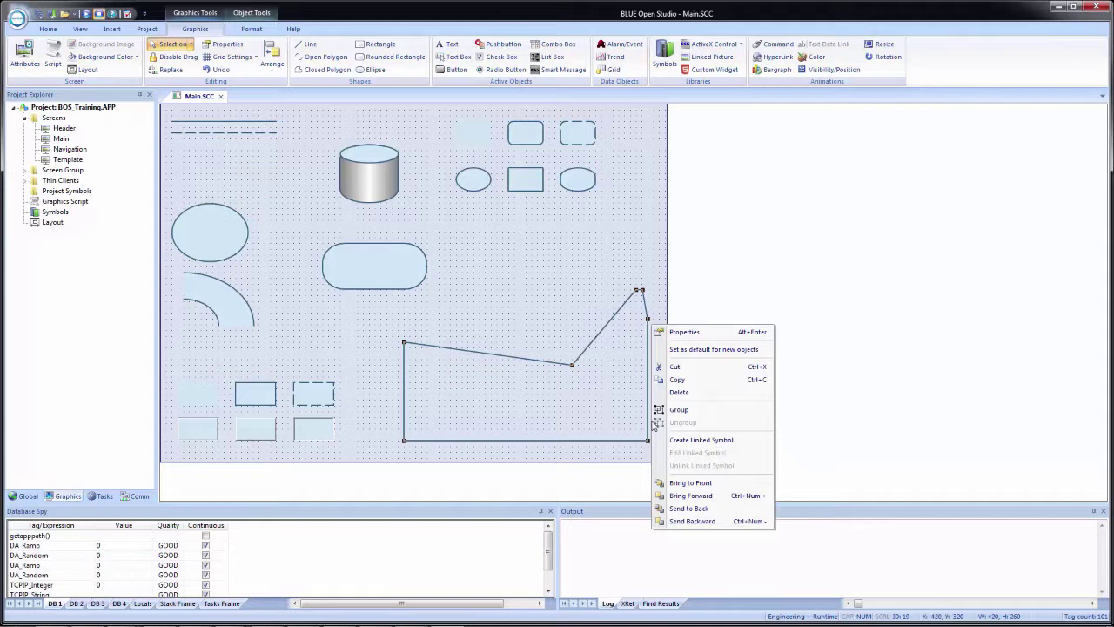
double_click(566, 397)
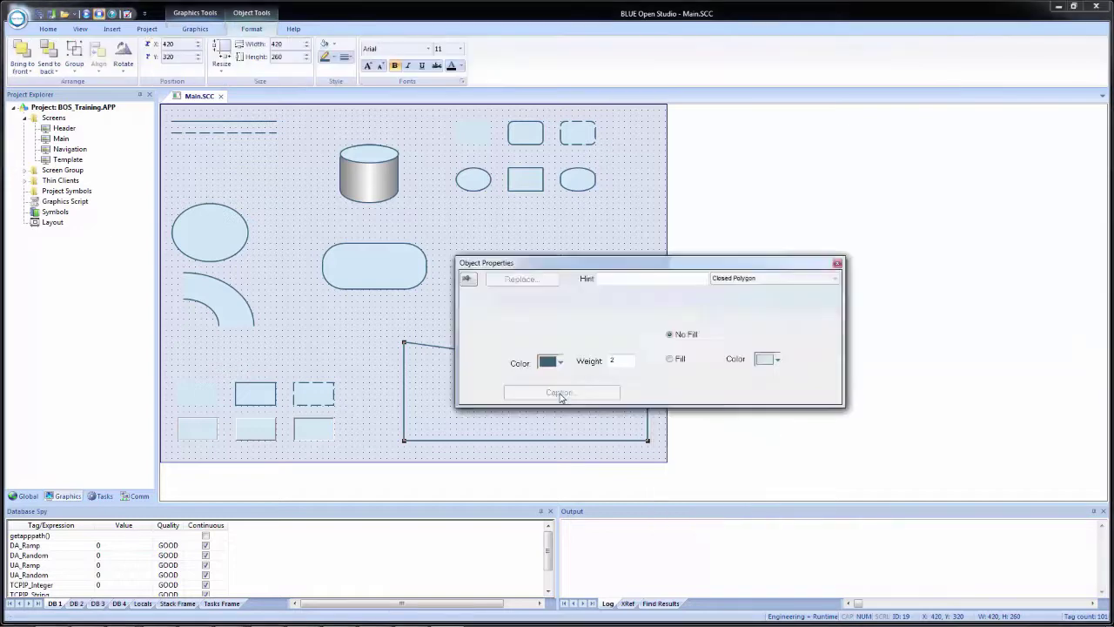
left_click(675, 361)
left_click_drag(644, 271, 844, 139)
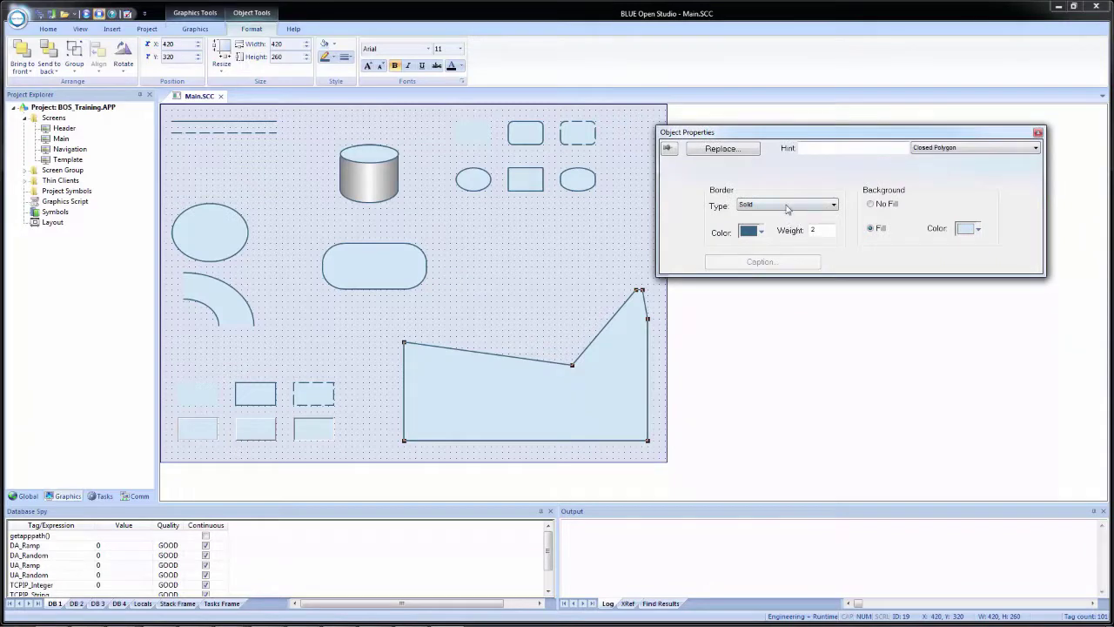
left_click(787, 206)
left_click(772, 233)
Step: Reshape the polygon by moving its middle corner
left_click(570, 306)
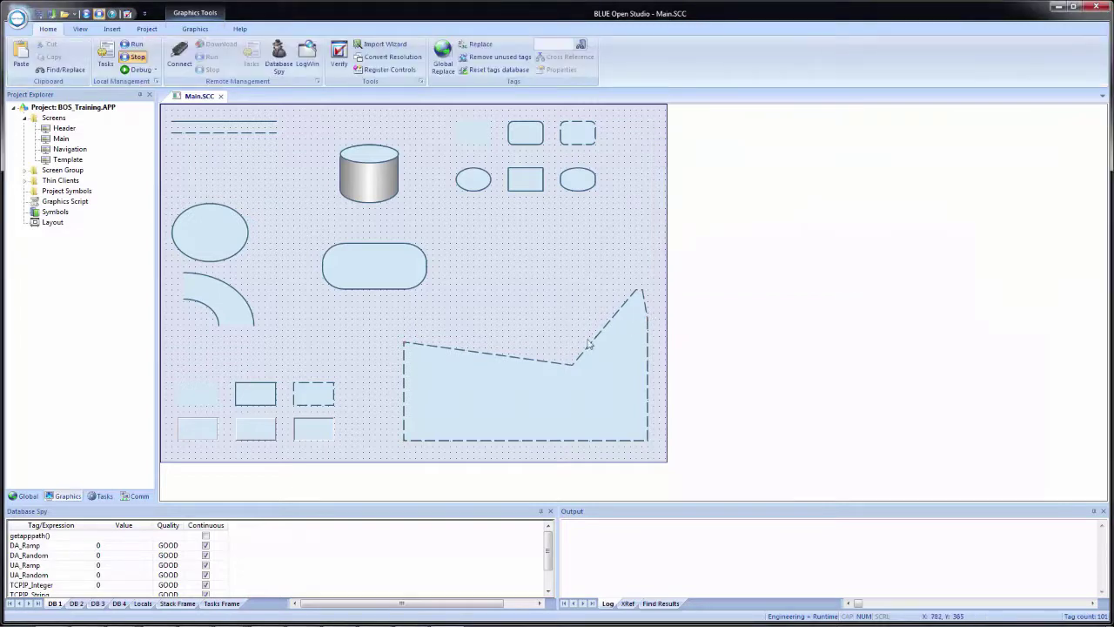
left_click(573, 372)
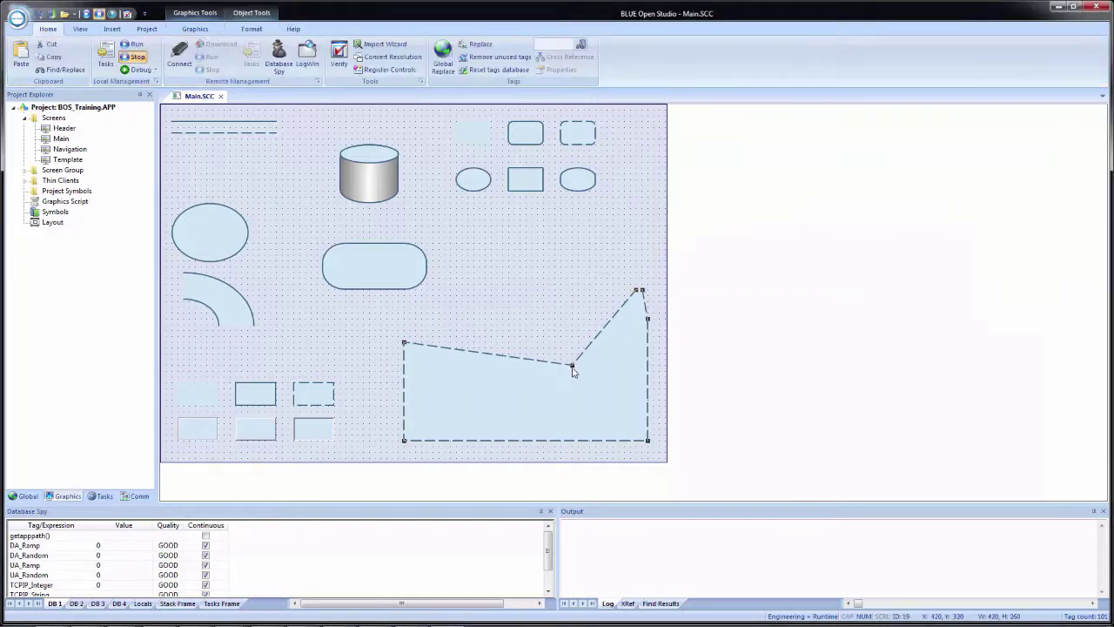
mouse_move(572, 366)
left_mouse_down()
mouse_move(540, 267)
mouse_move(556, 364)
left_mouse_up()
left_click(534, 324)
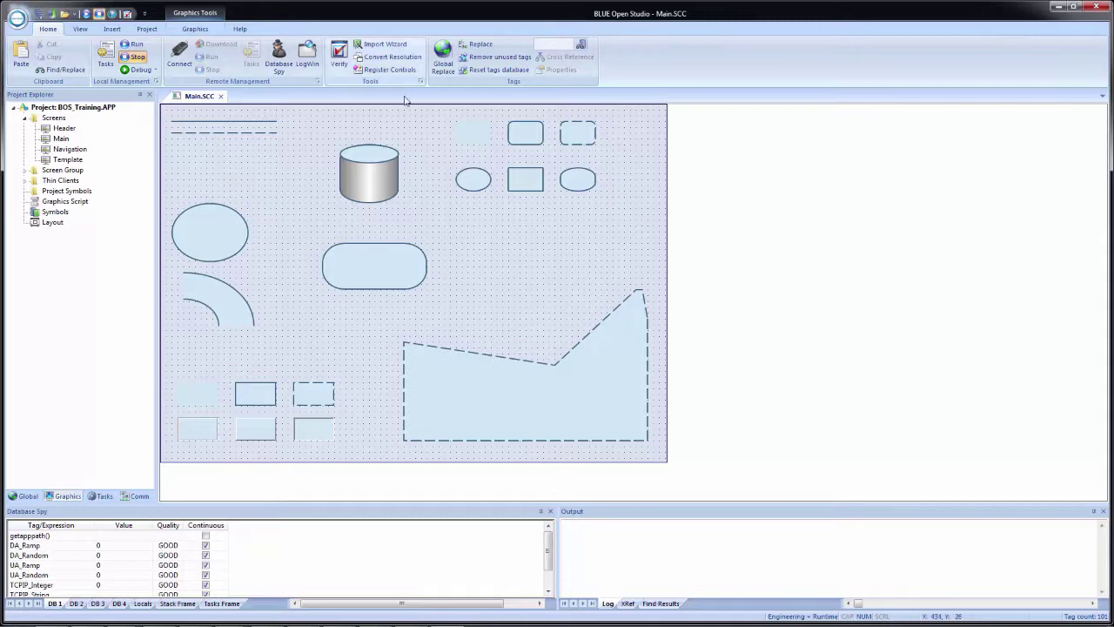
Step: Draw a four-corner open polygon above the dashed polygon
left_click(195, 29)
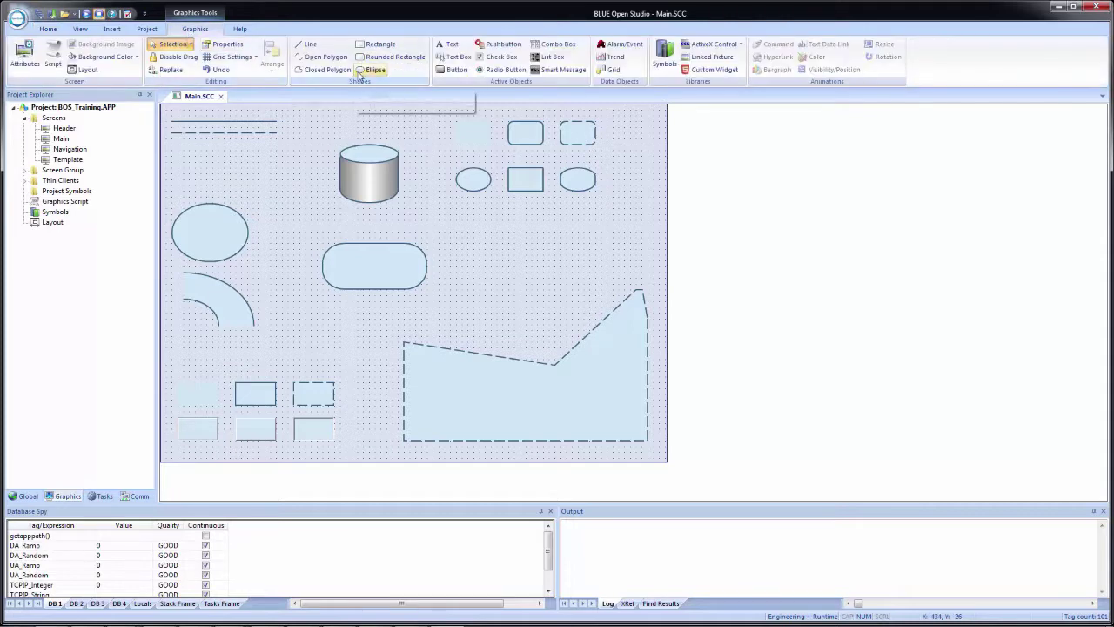
left_click(324, 57)
left_click(582, 313)
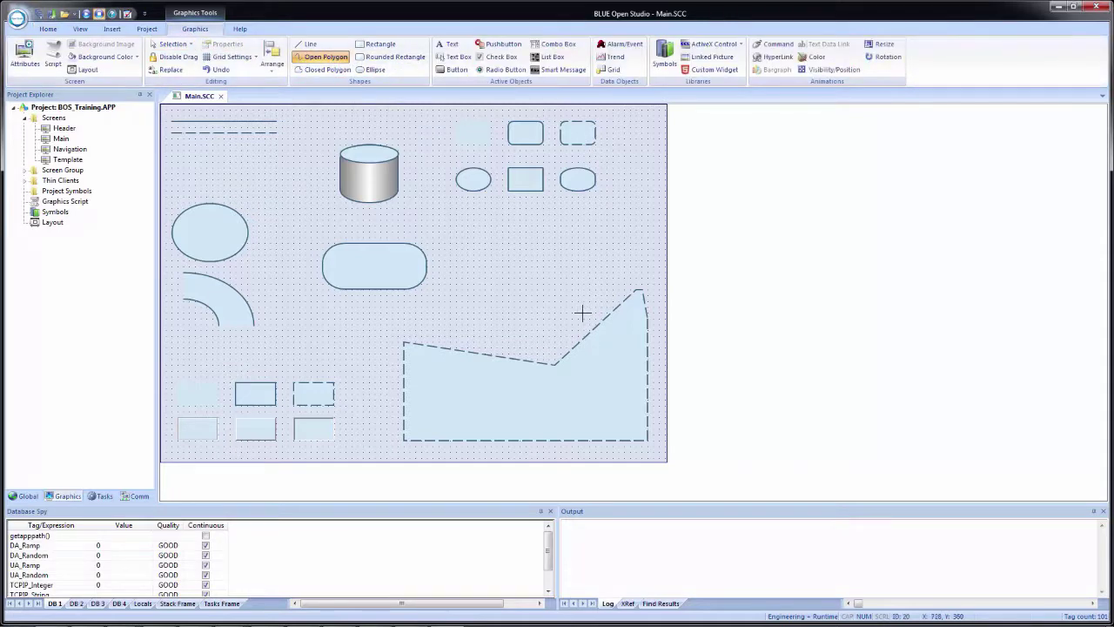
left_click(467, 312)
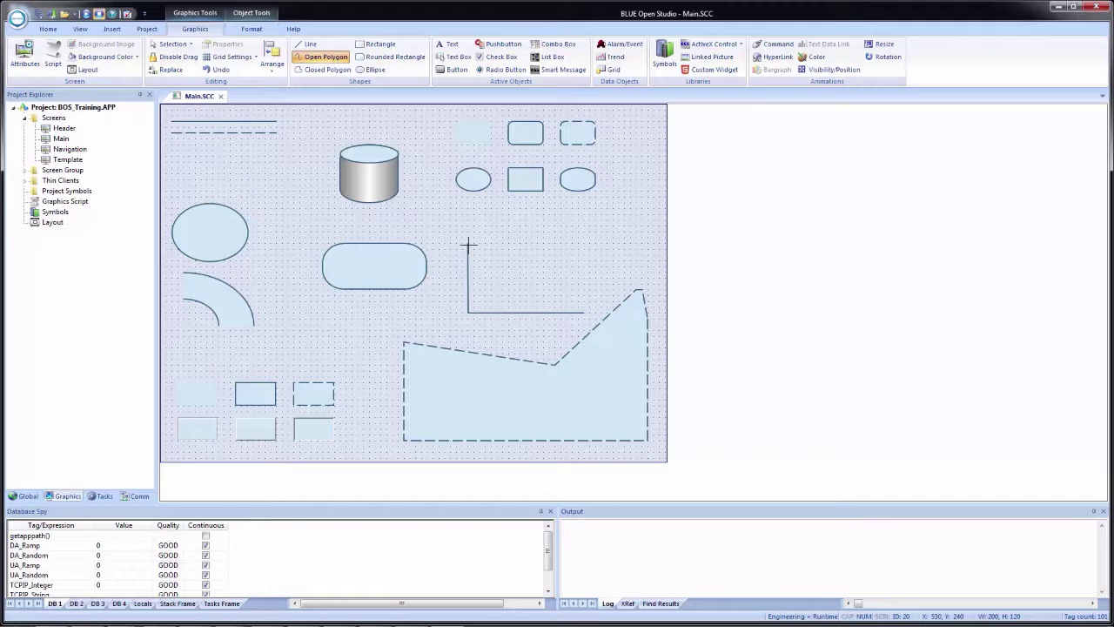
left_click(468, 244)
left_click(595, 225)
right_click(631, 250)
double_click(527, 247)
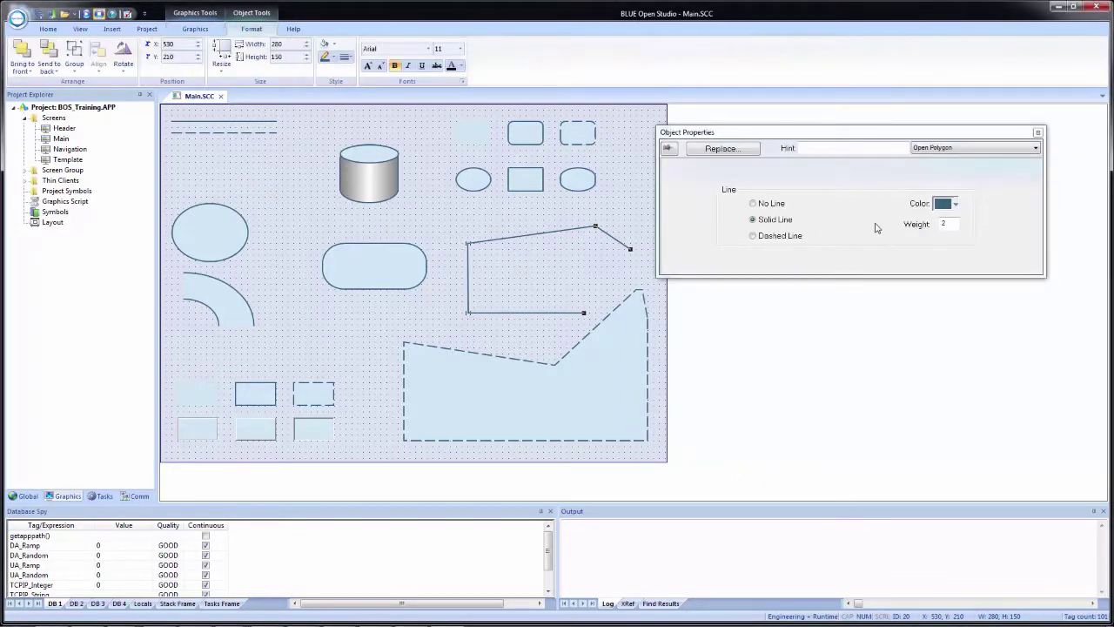
Step: Lower the polyline's top vertex, shift the rounded rectangle left, and nudge the dashed polygon down-right
left_click(576, 258)
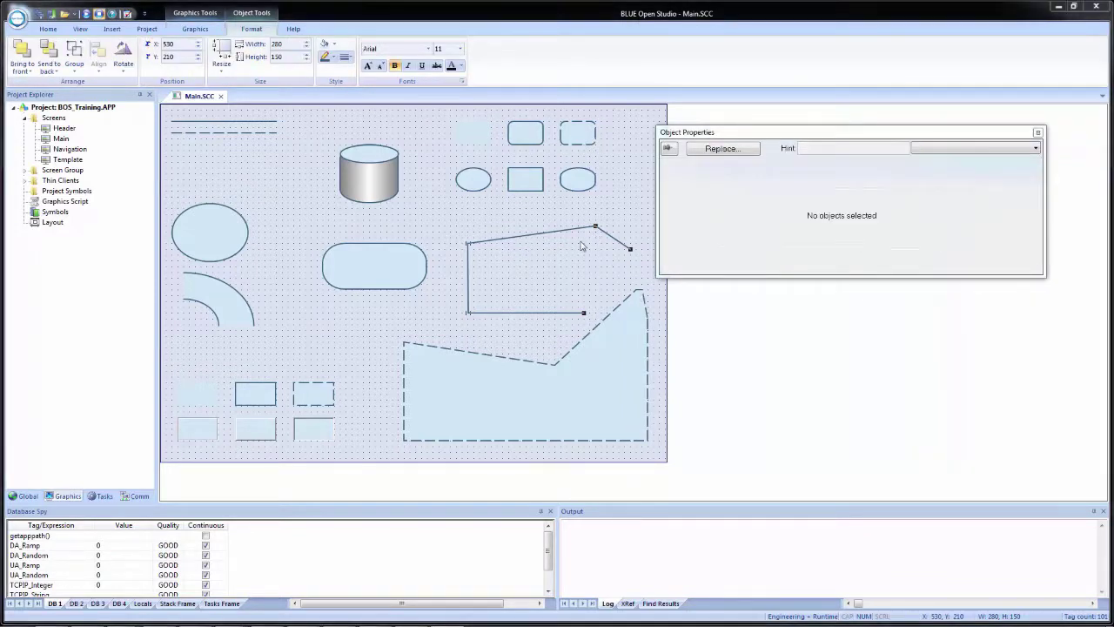
left_click(574, 240)
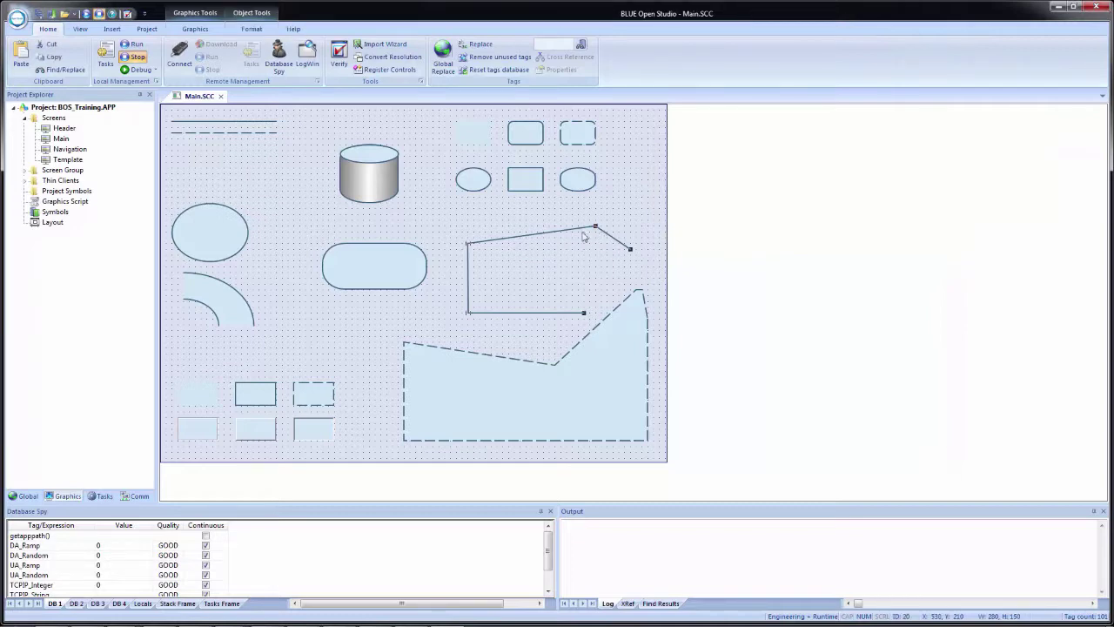
mouse_move(597, 228)
left_mouse_down()
mouse_move(583, 246)
mouse_move(600, 216)
mouse_move(631, 228)
mouse_move(597, 237)
left_mouse_up()
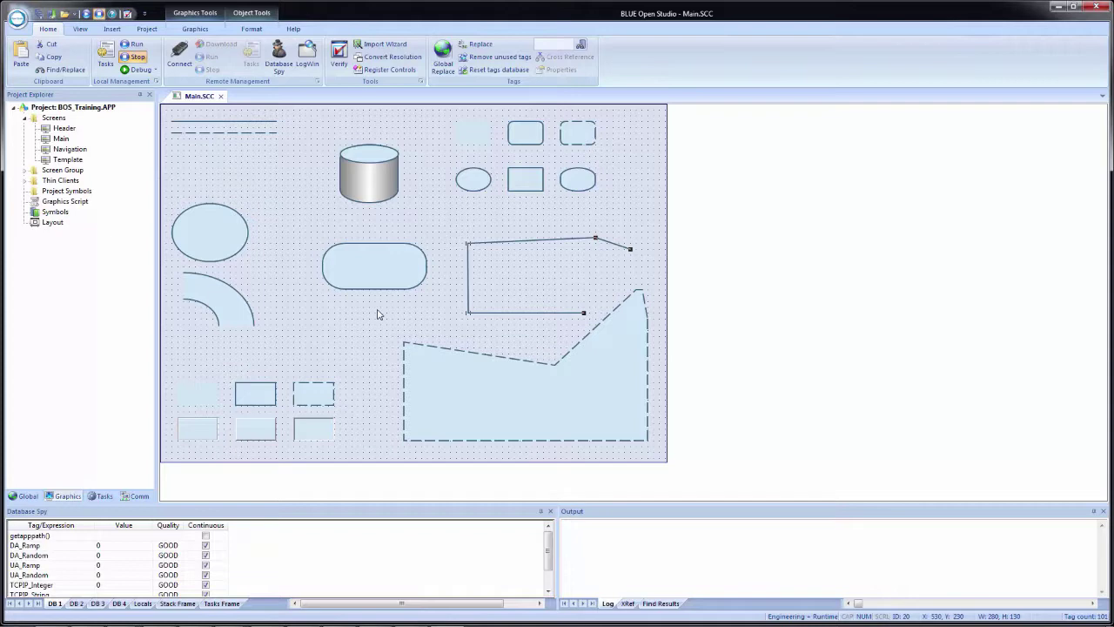
left_click_drag(386, 272, 328, 247)
left_click_drag(518, 401, 524, 413)
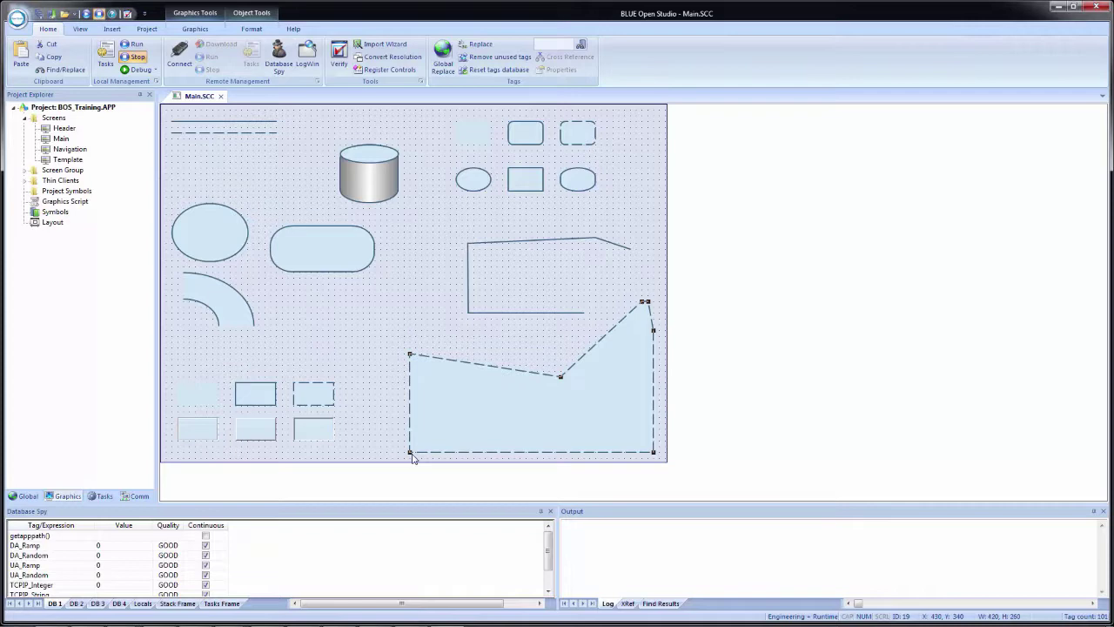
Step: Draw a freehand open-polygon curve between the rounded rectangle and the dashed polygon
left_click(195, 29)
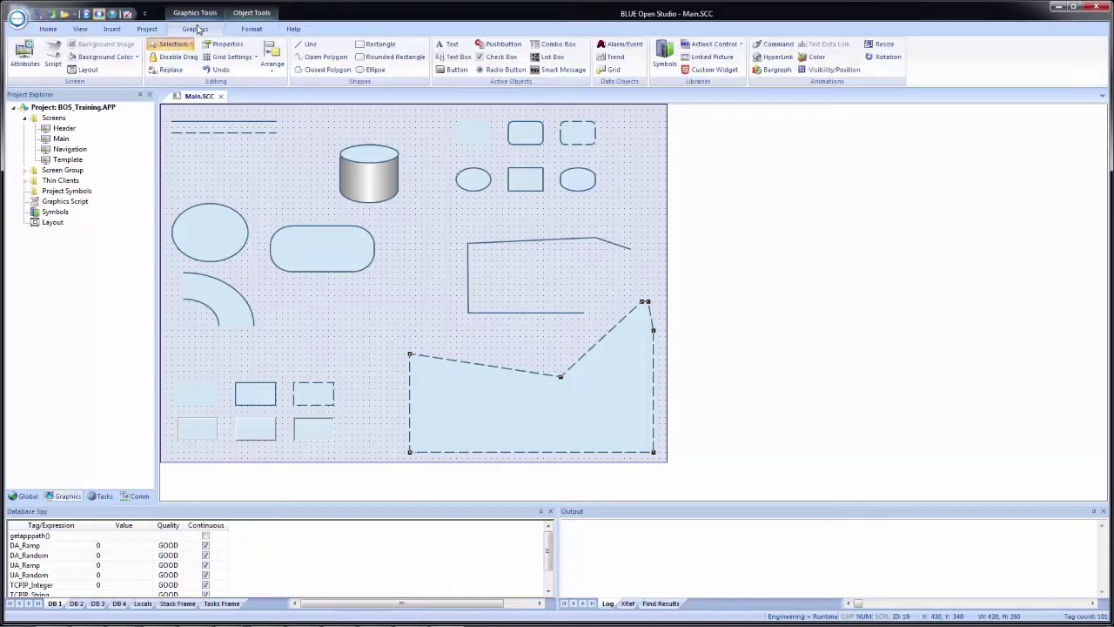
left_click(324, 56)
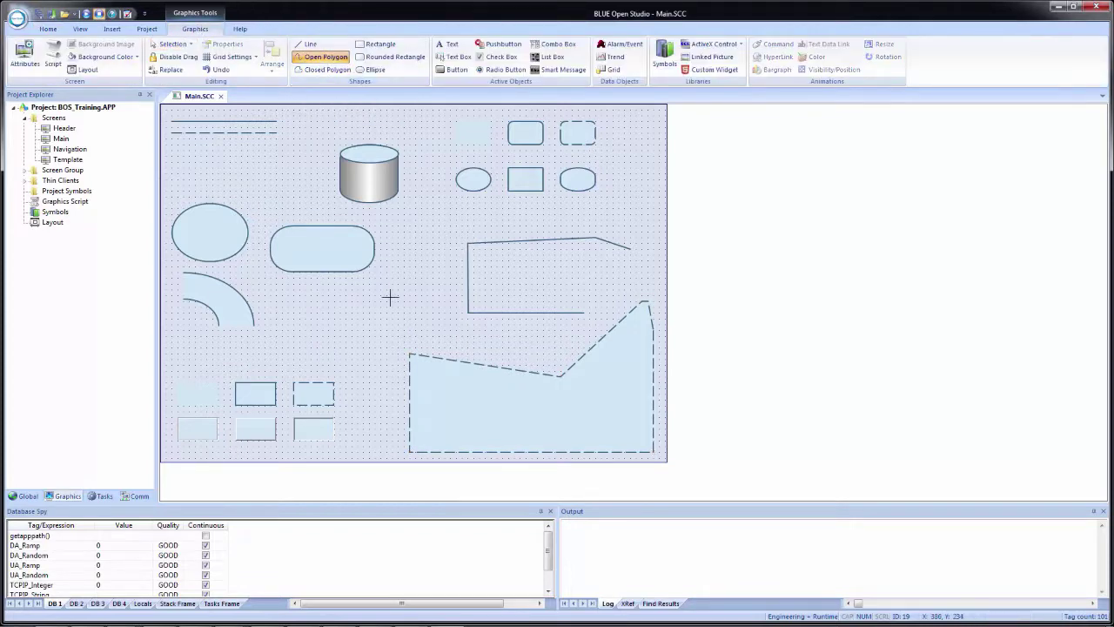
left_click(426, 340)
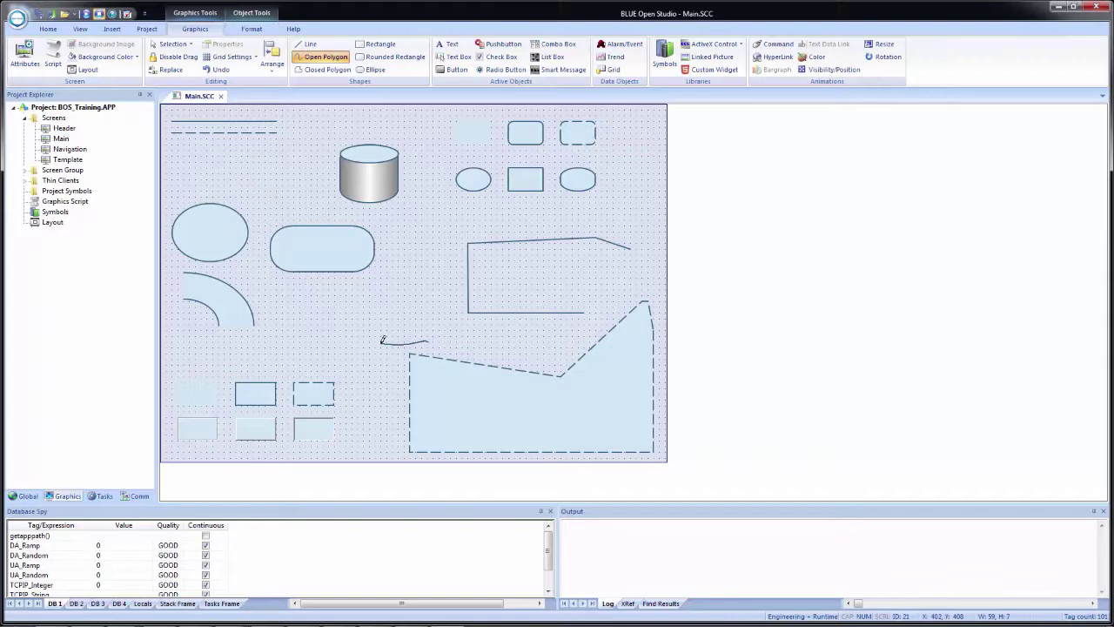
mouse_move(381, 339)
left_mouse_down()
mouse_move(331, 339)
mouse_move(325, 320)
mouse_move(352, 313)
mouse_move(398, 250)
left_mouse_up()
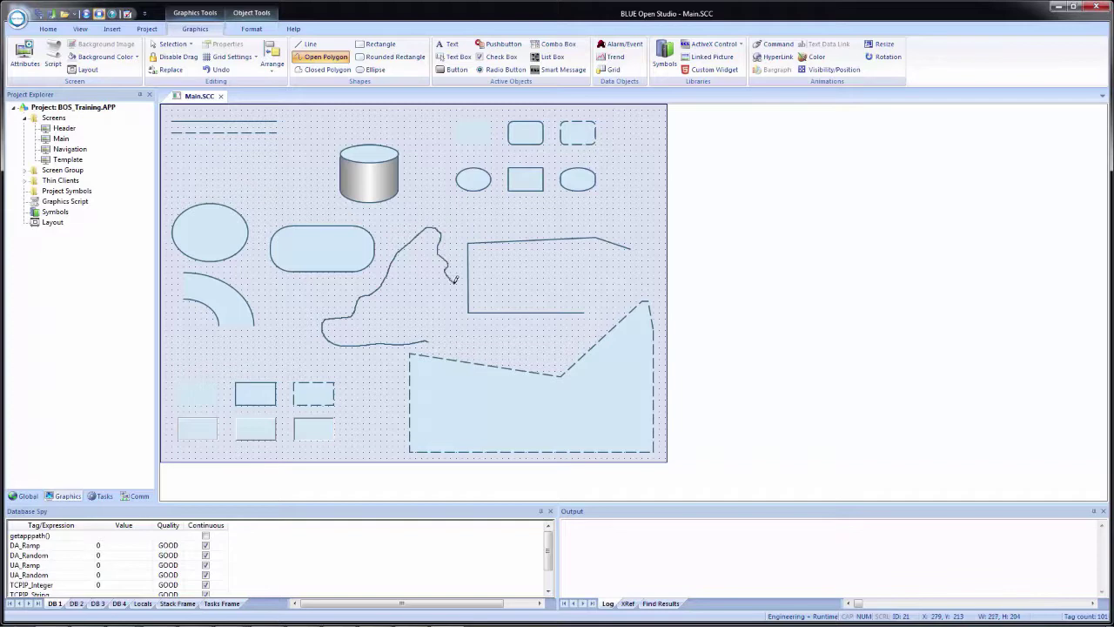
left_click_drag(454, 280, 461, 299)
right_click(451, 312)
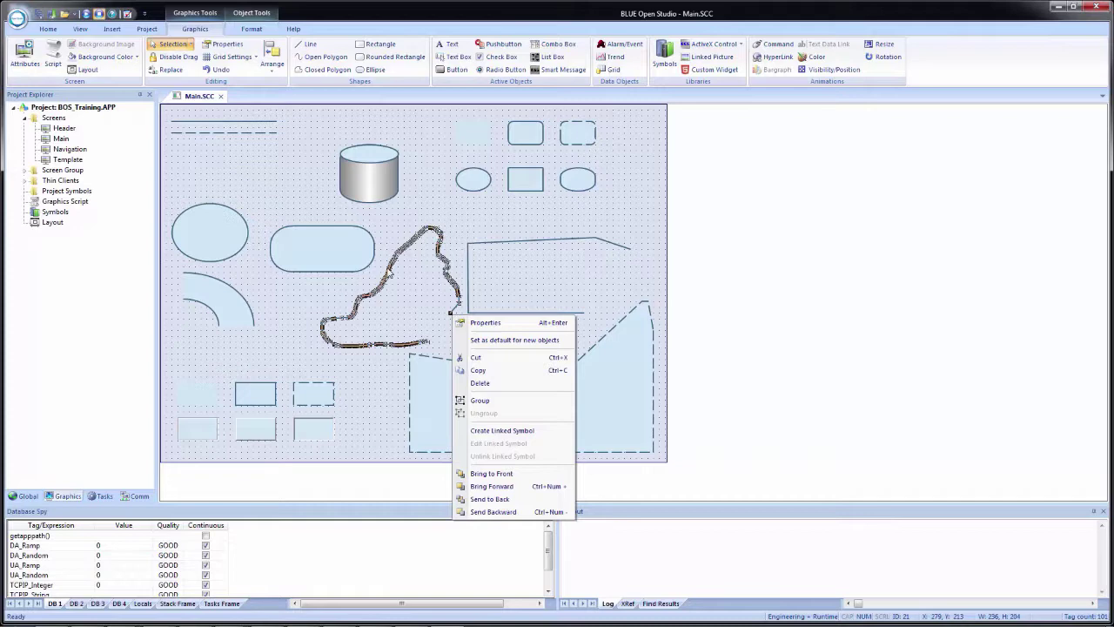
Step: Move the freehand shape down-right, undo the move, and reselect it
left_click(391, 272)
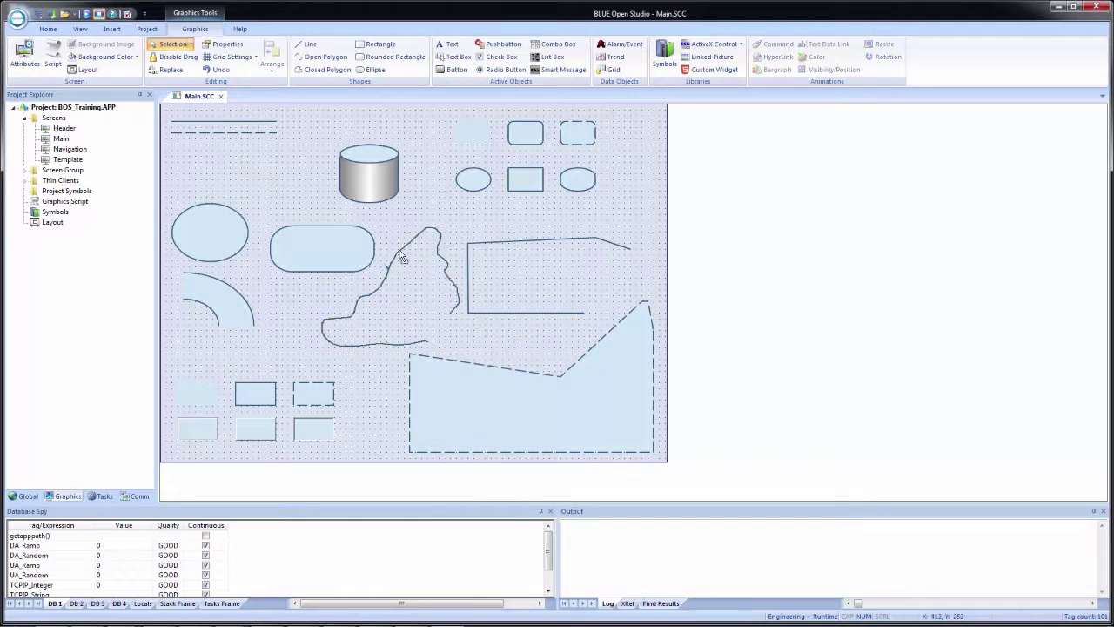
left_click(389, 272)
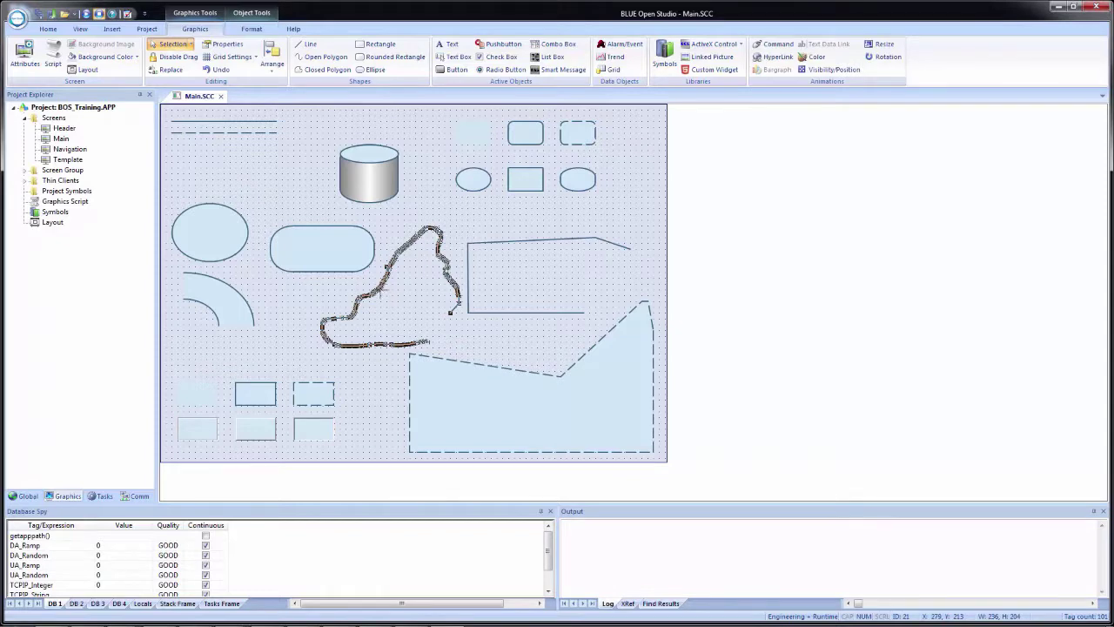
mouse_move(366, 312)
left_mouse_down()
mouse_move(362, 301)
mouse_move(383, 332)
left_mouse_up()
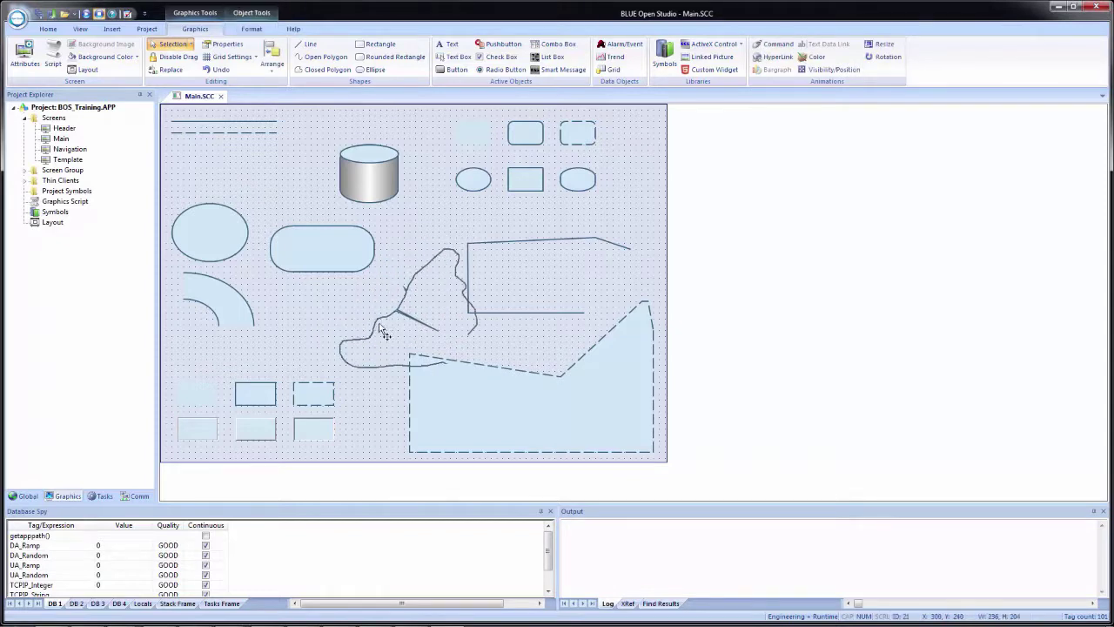
key("ctrl+z")
left_click(369, 311)
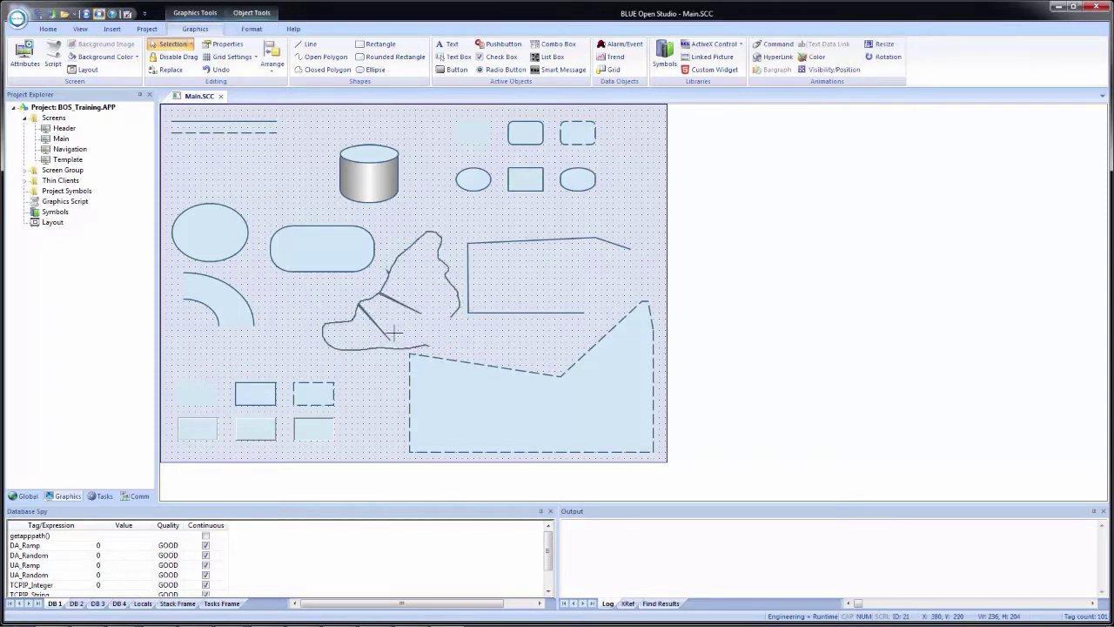
left_click(393, 331)
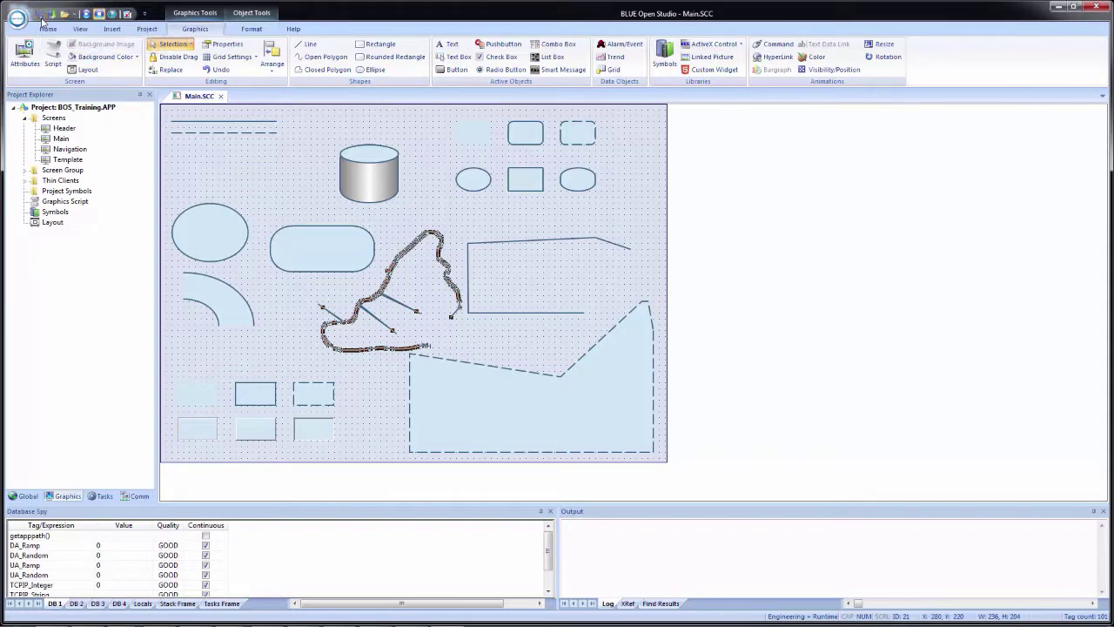
Step: Close the Main screen and run the project to view it live
left_click(221, 95)
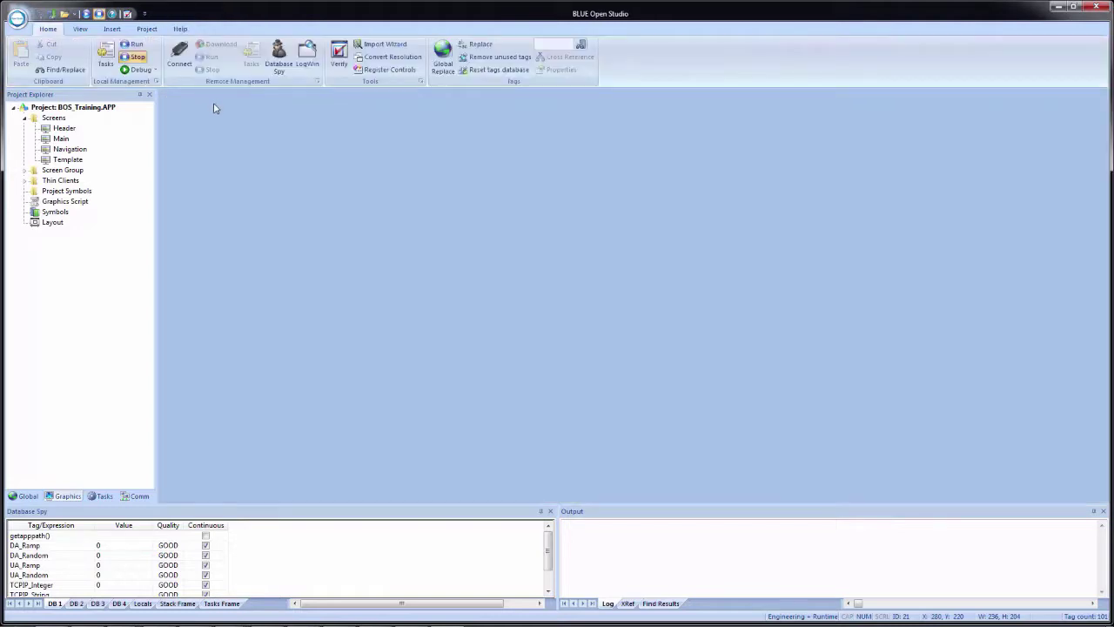
left_click(86, 16)
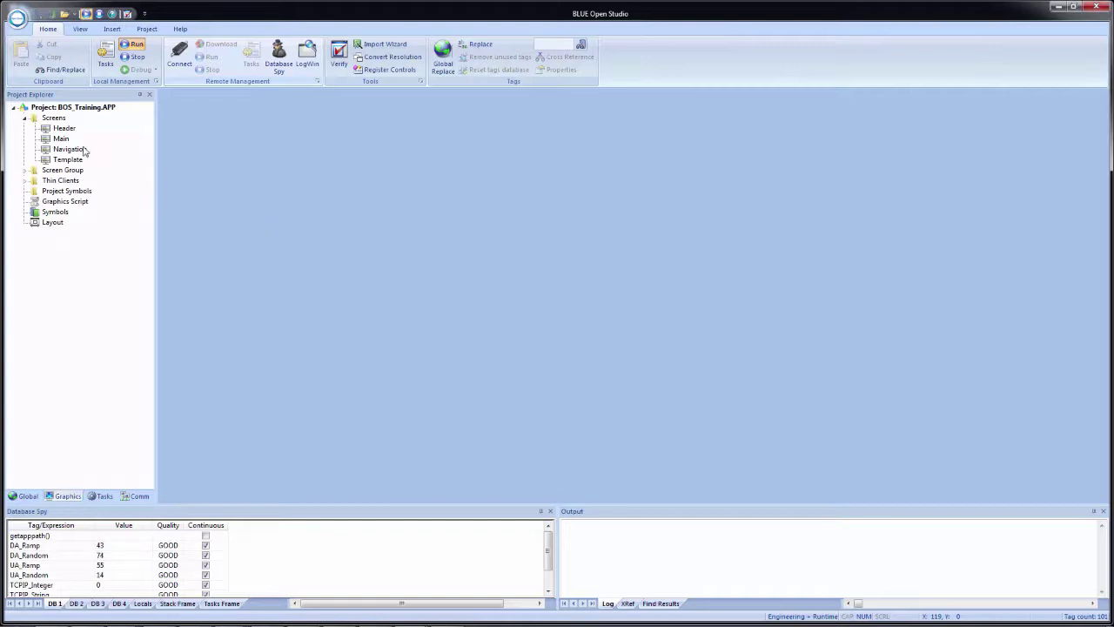
Step: Open the Header screen and draw a rectangle of about 241 by 80 on it
double_click(64, 129)
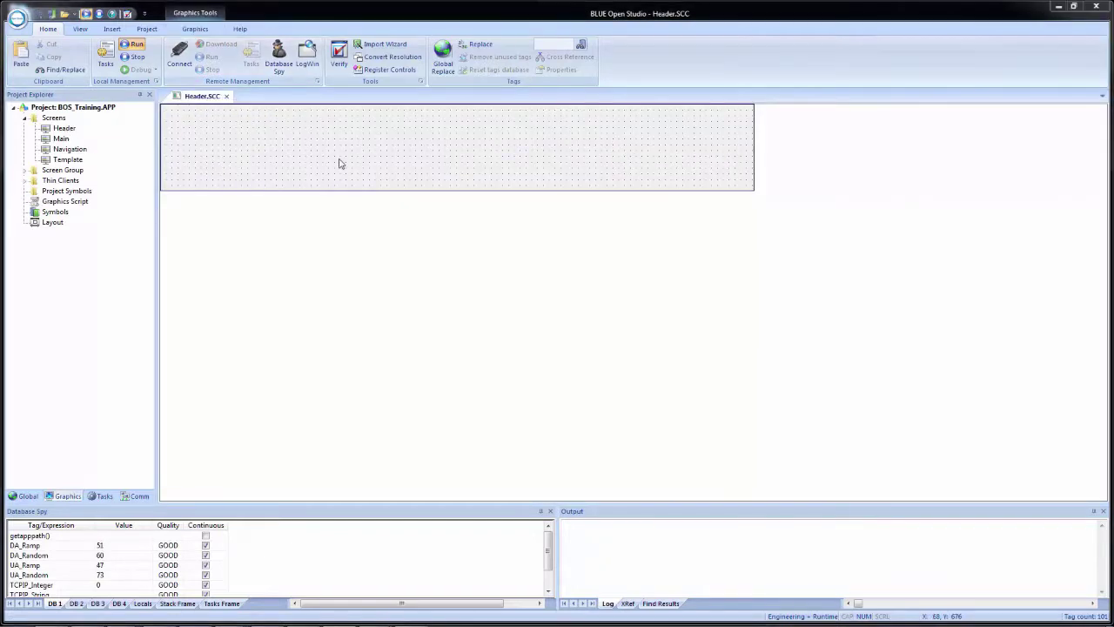
left_click(195, 28)
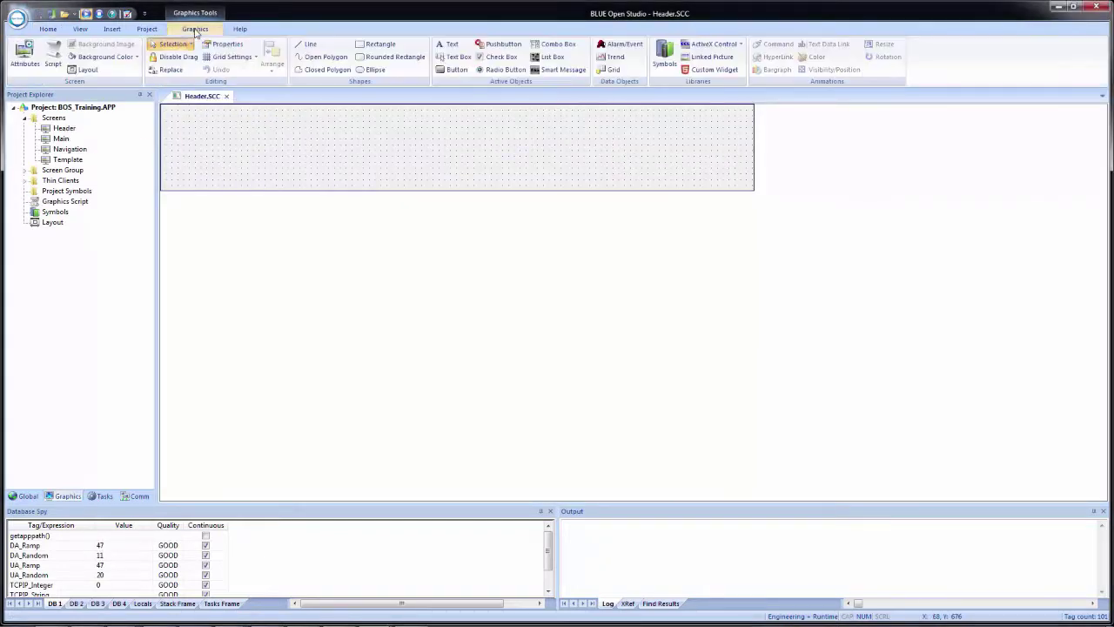
left_click(379, 43)
left_click_drag(304, 122, 447, 175)
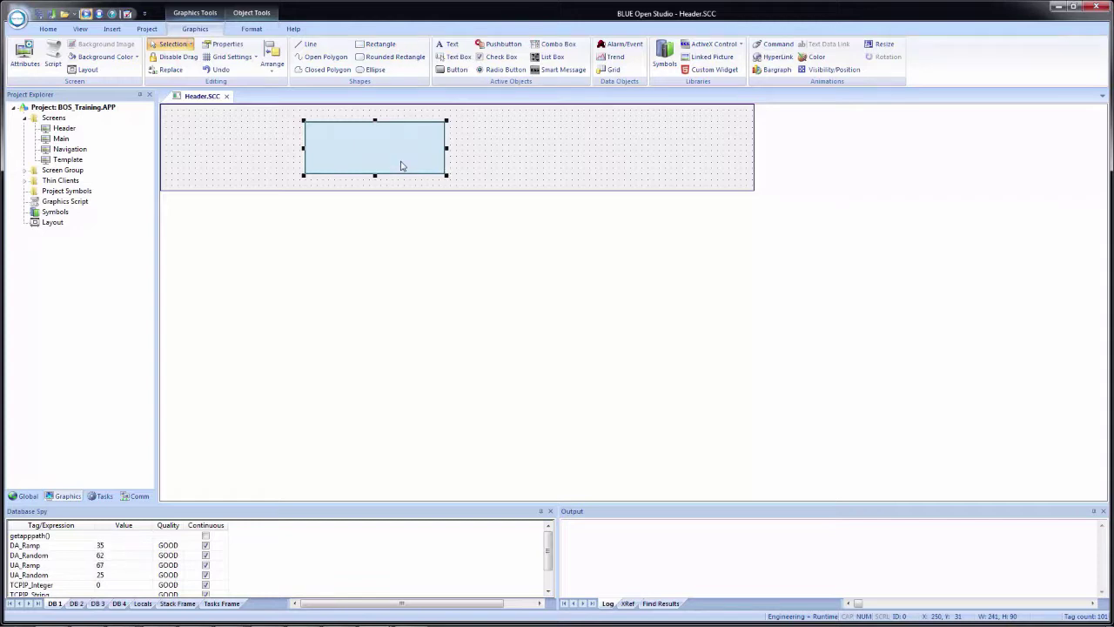
Step: Enter the rectangle caption as {Date}, {Time}, {GetComputerName()} and {GetComputerIP()} on separate lines
double_click(401, 165)
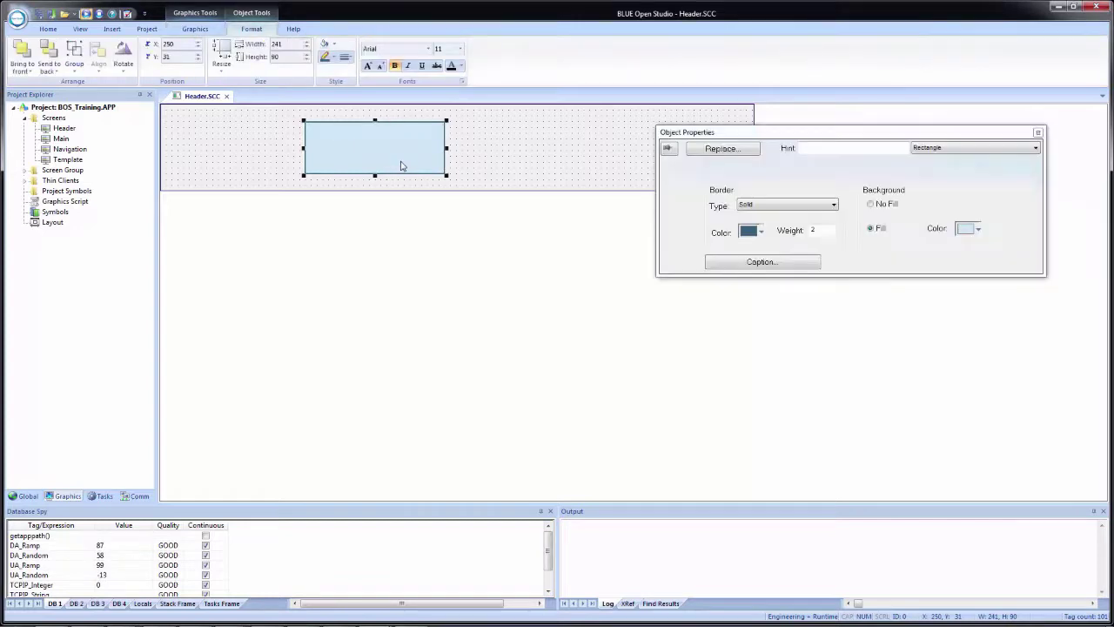
left_click(744, 263)
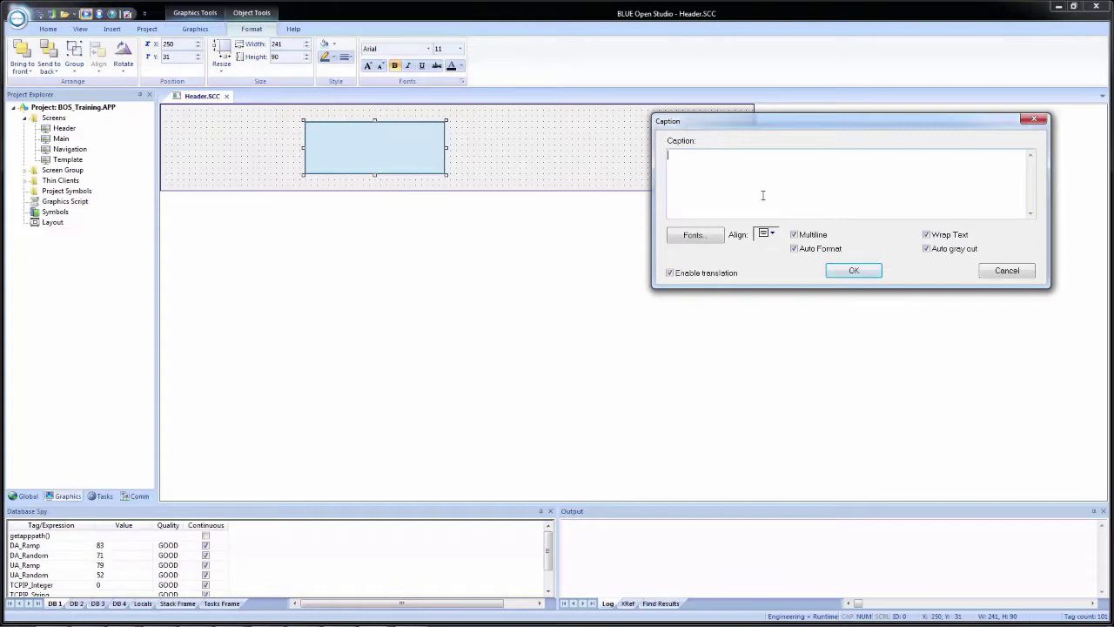
type("{}")
type("Date")
key("Return")
type("{Time}")
key("Return")
type("{GetComputerIP()")
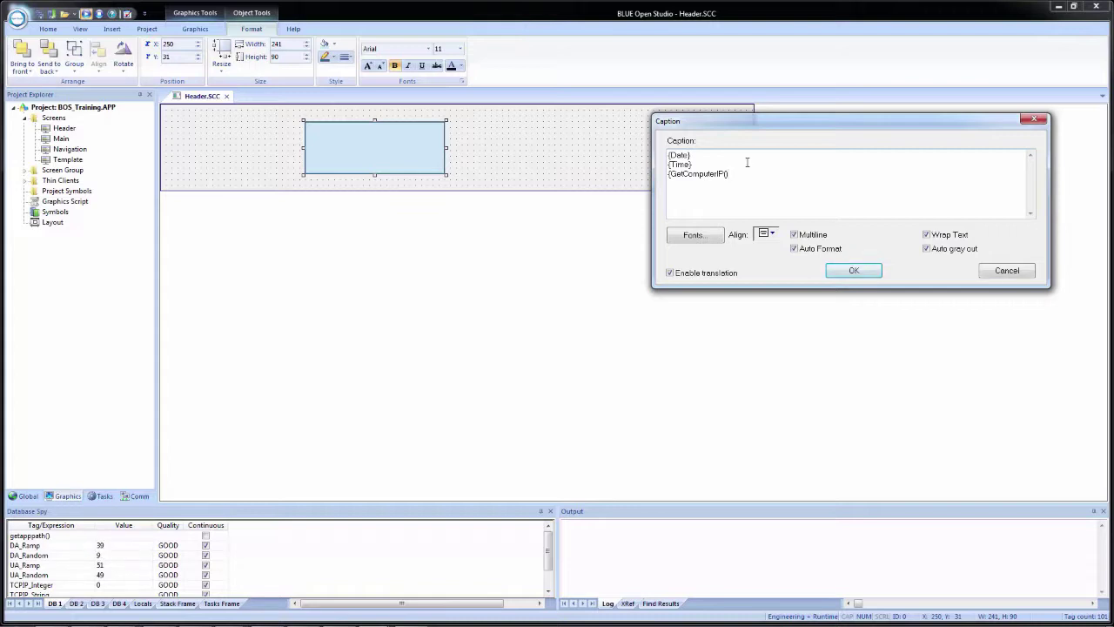
type("}")
key("Return")
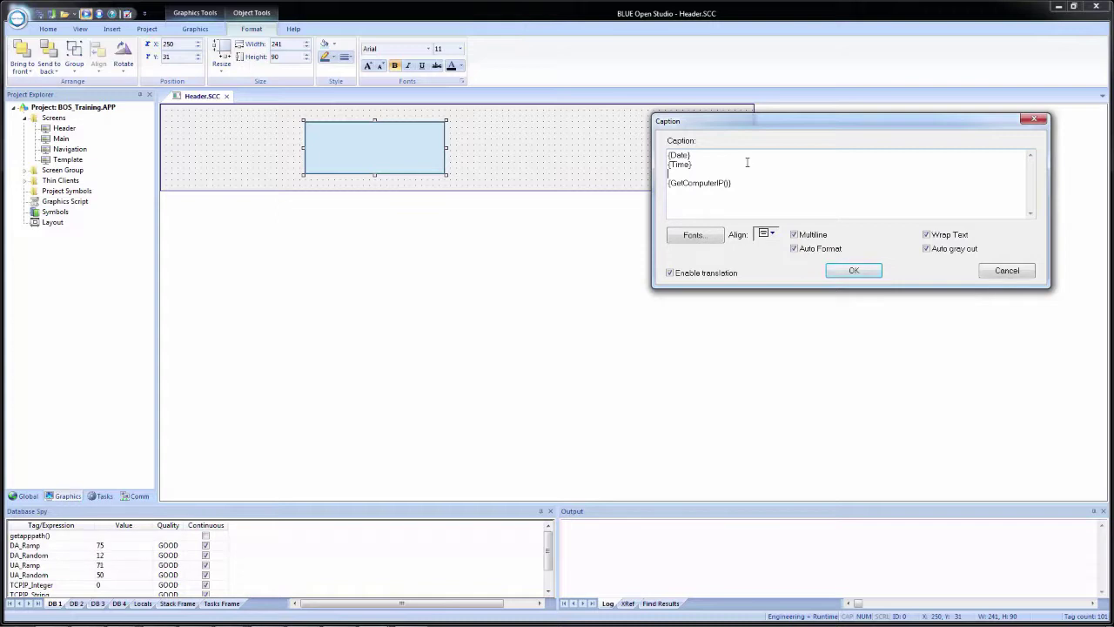
type("{GetComputerName()}")
Step: Open the caption's Font settings and browse the scripts, ending back on Western
left_click(700, 236)
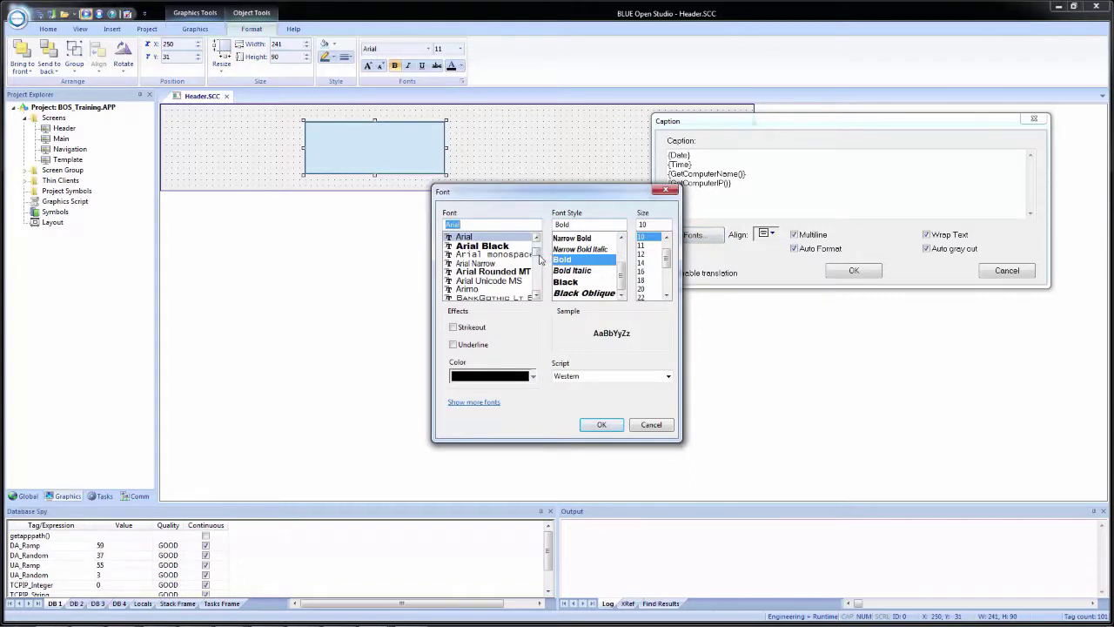
scroll(538, 255, "up", 1)
left_click_drag(538, 255, 543, 289)
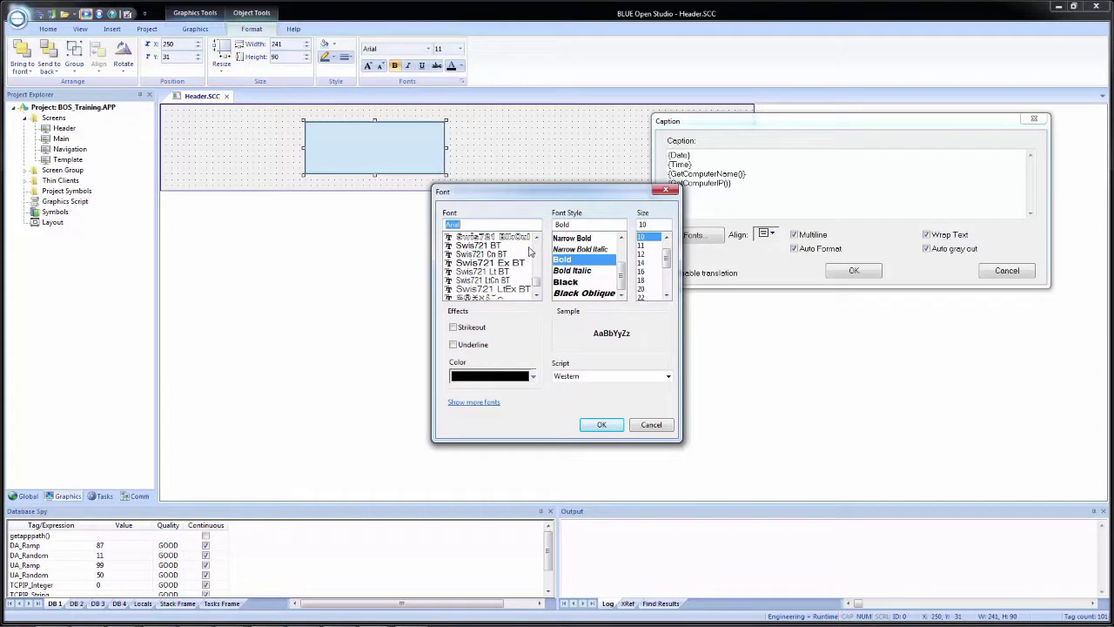
scroll(538, 250, "up", 3)
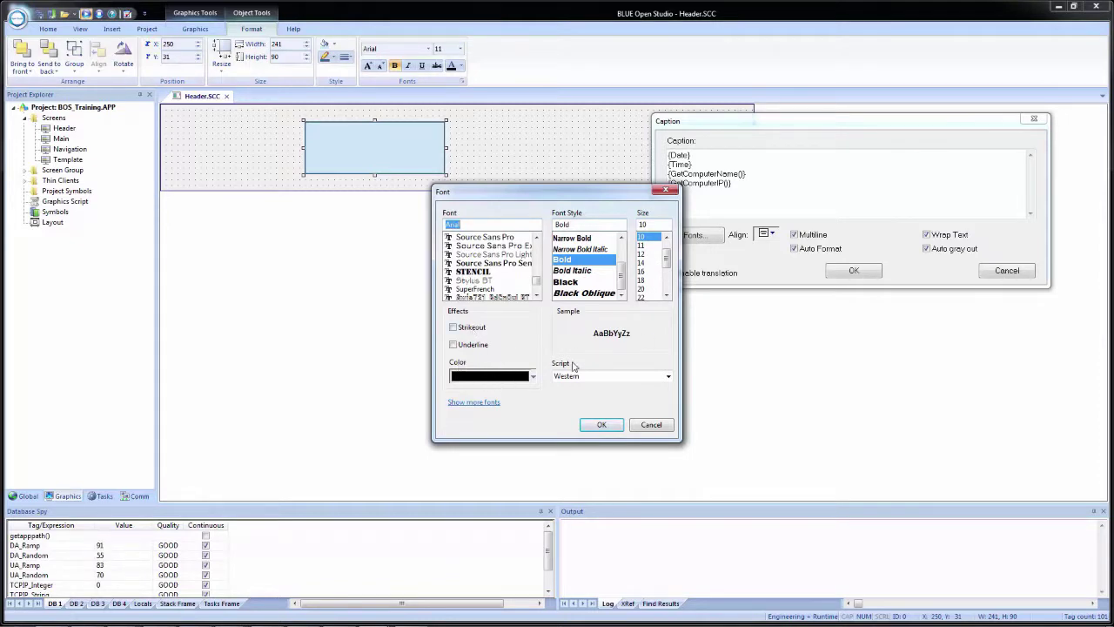
left_click(635, 381)
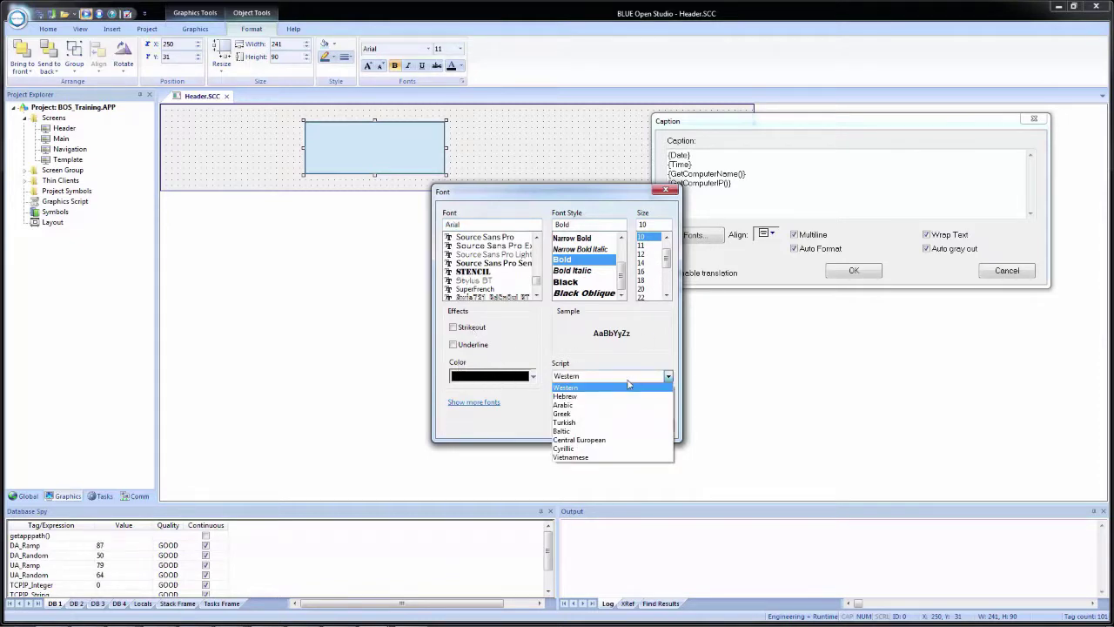
left_click(622, 392)
left_click(617, 377)
left_click(574, 413)
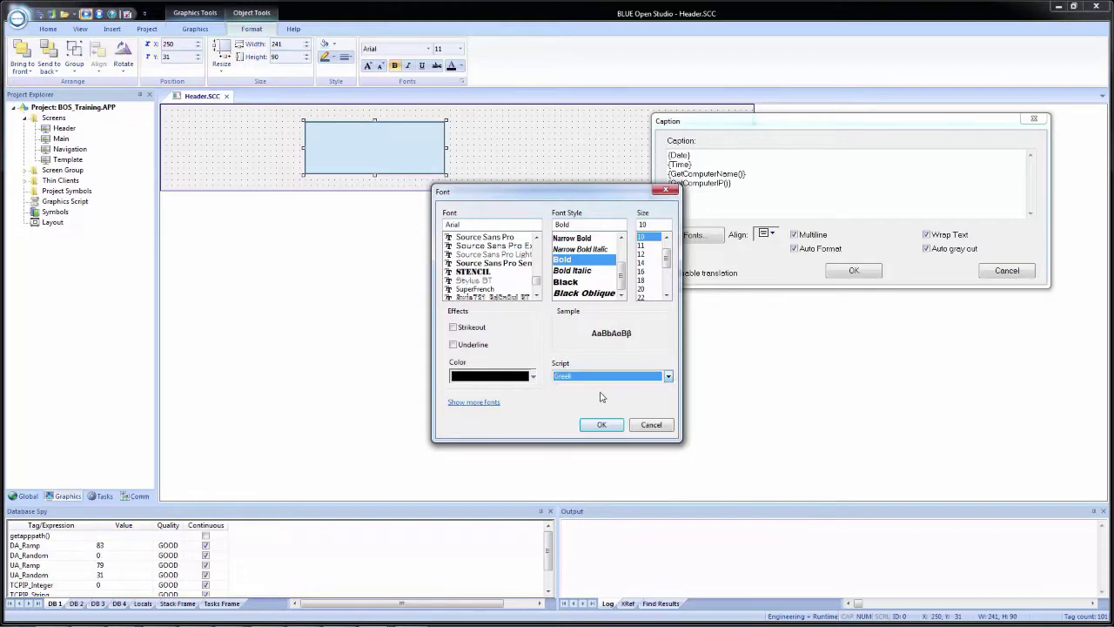
left_click(605, 377)
left_click(597, 389)
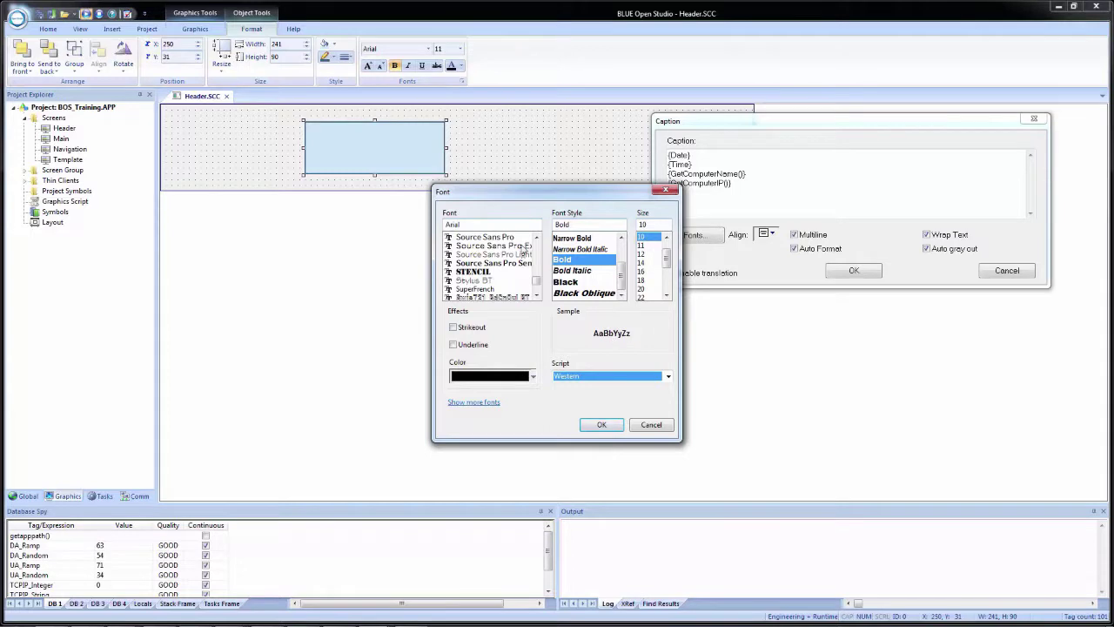
Step: Preview Bold Italic, revert the style to Bold, and cancel the Font dialog
left_click(572, 270)
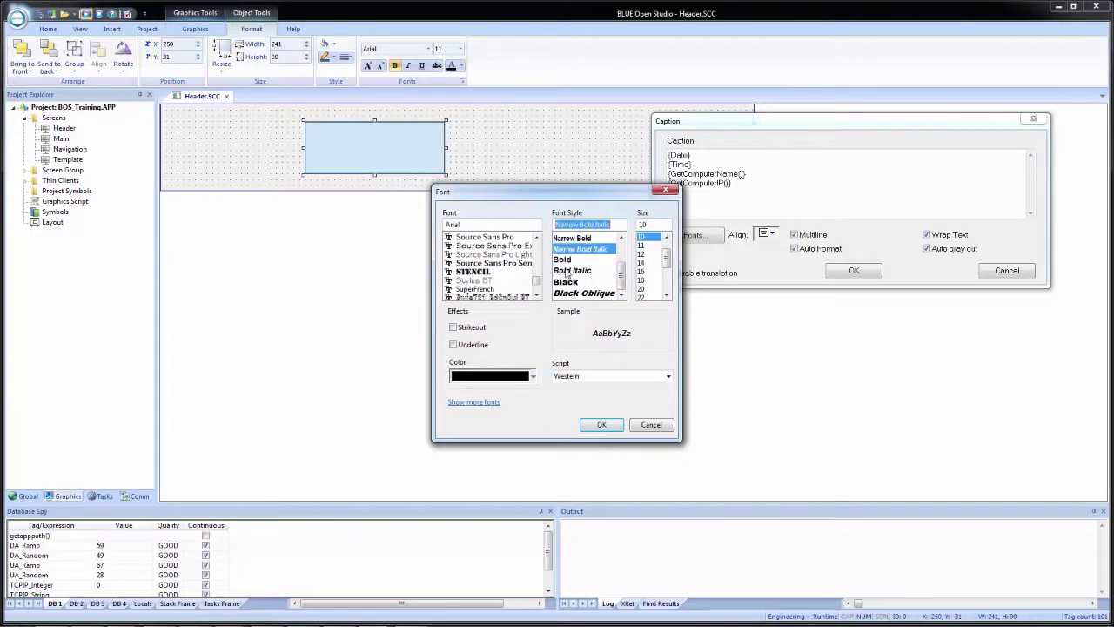
left_click(573, 259)
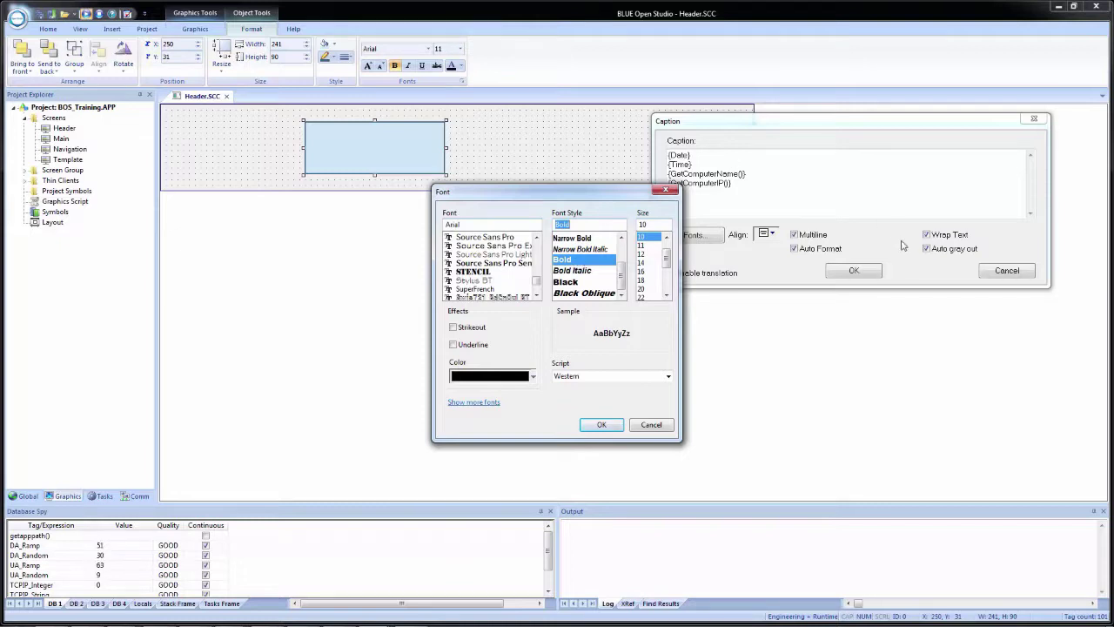
left_click(652, 426)
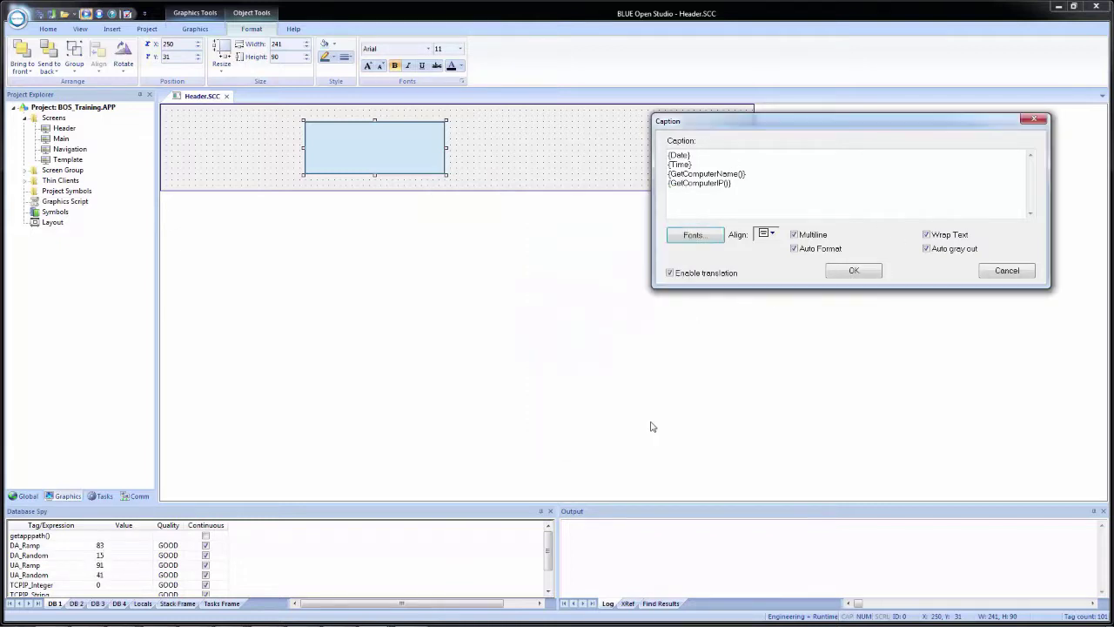
left_click(777, 235)
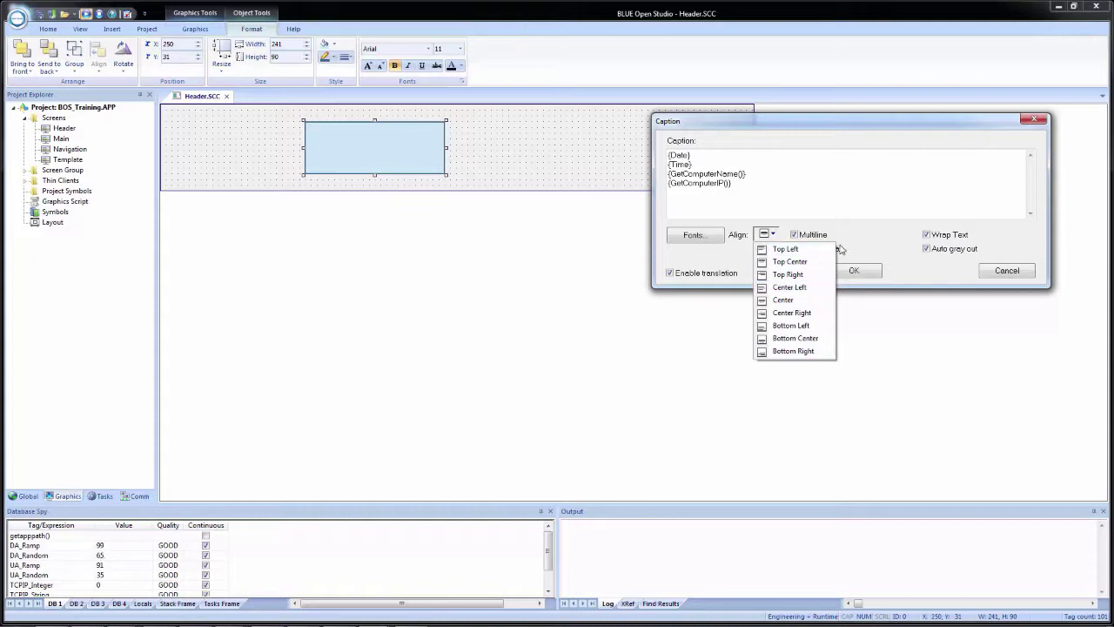
left_click(874, 233)
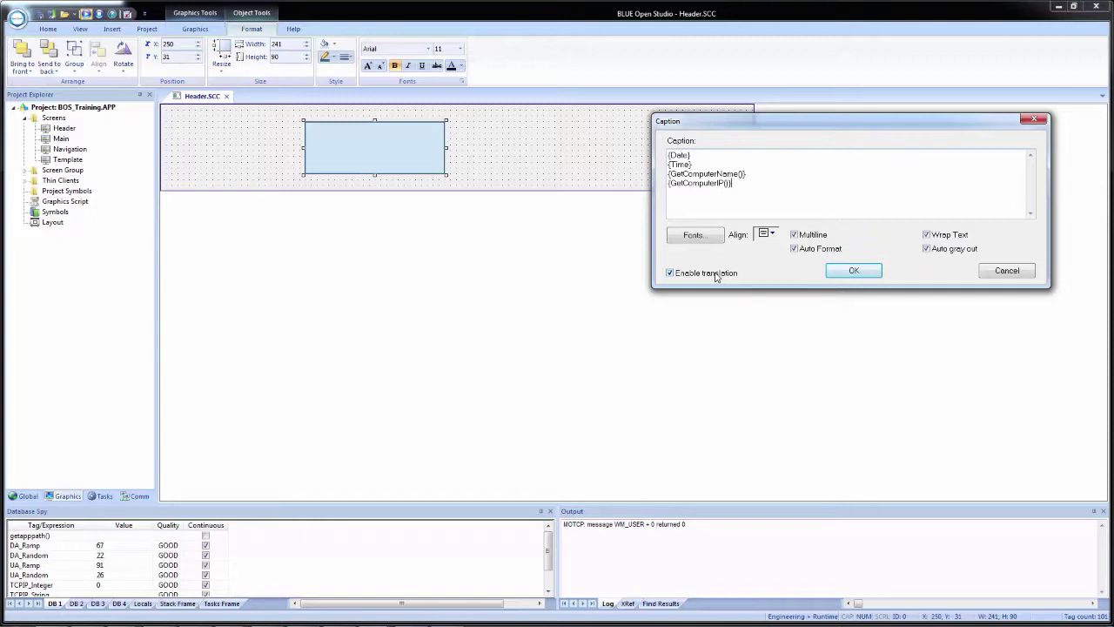
Step: Apply the caption, close Object Properties, and run the project to preview the header
left_click(860, 273)
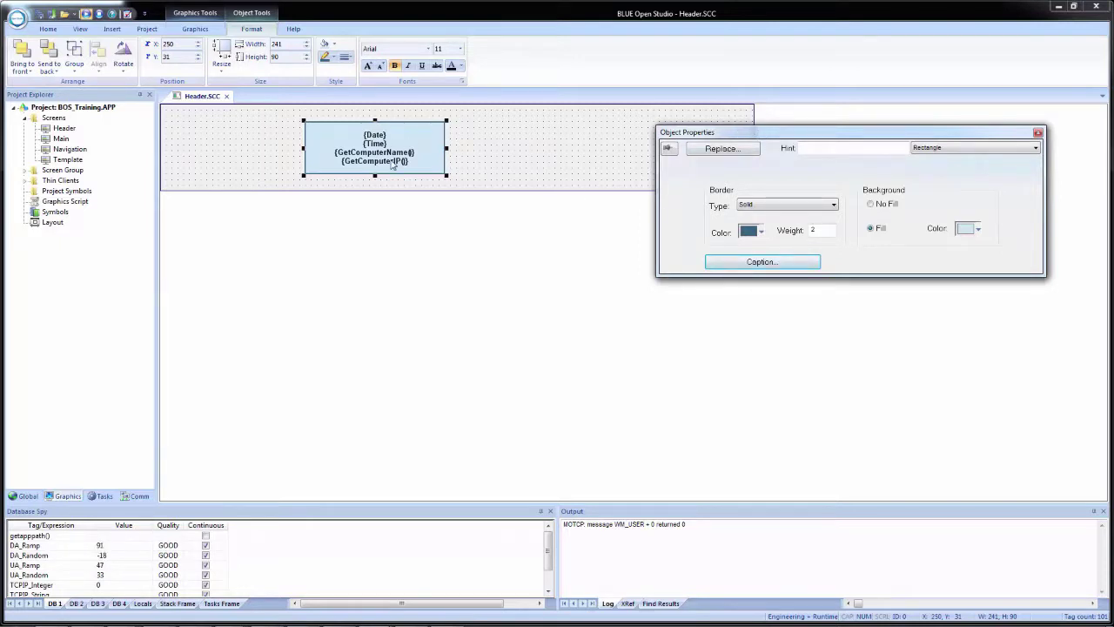
left_click(502, 169)
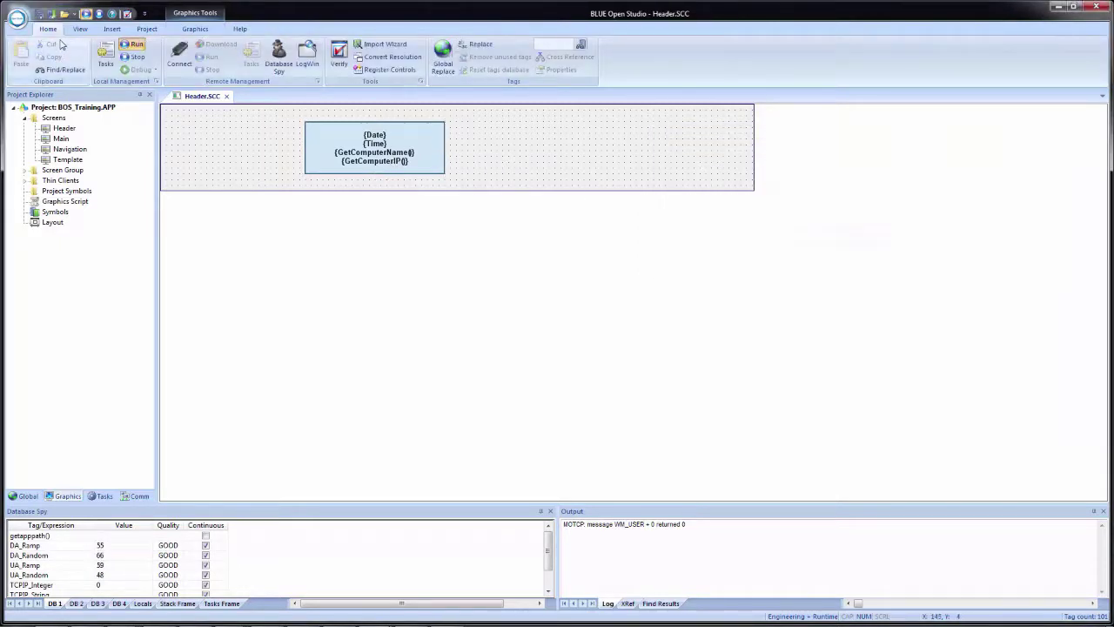
left_click(39, 15)
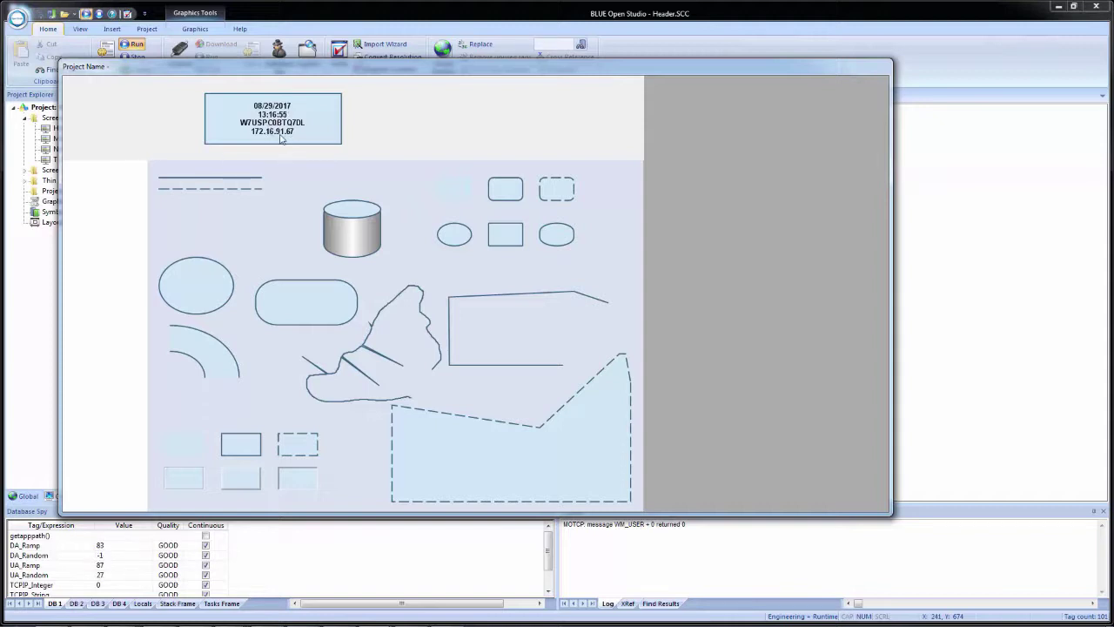
Step: Prefix the caption's last two lines with 'Computer:' and 'IP Address:' labels
left_click(963, 216)
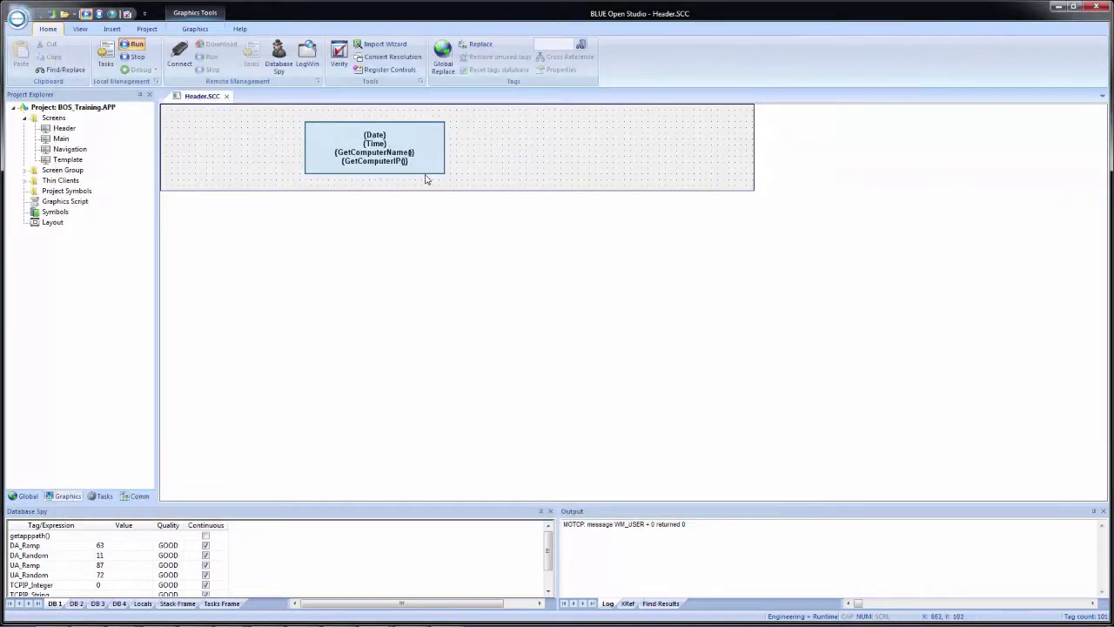
double_click(343, 155)
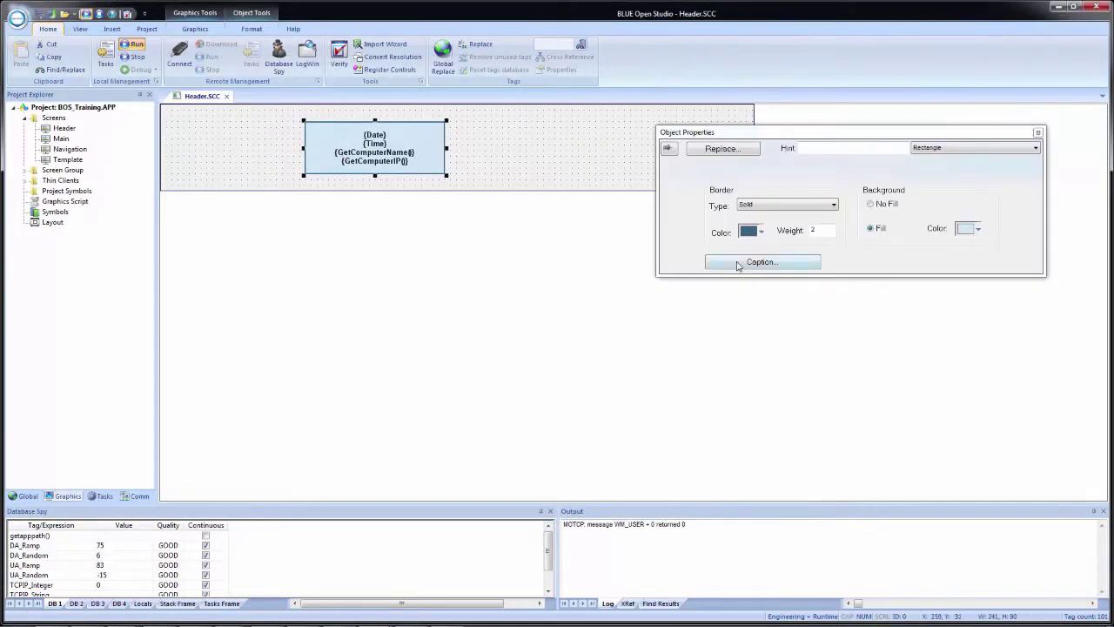
left_click(737, 265)
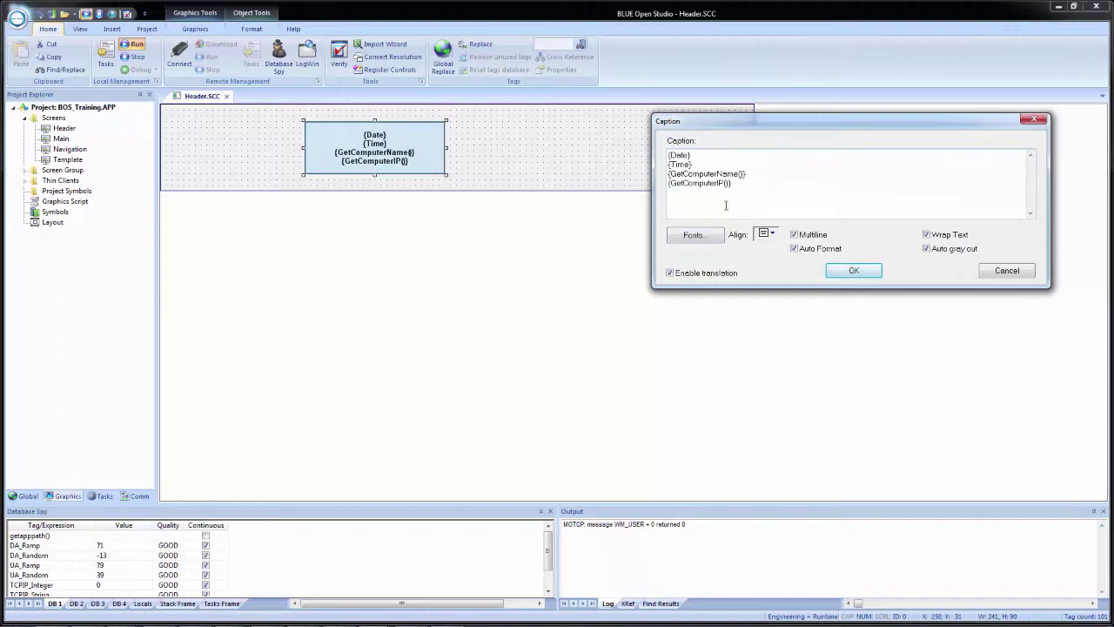
type("Computer:")
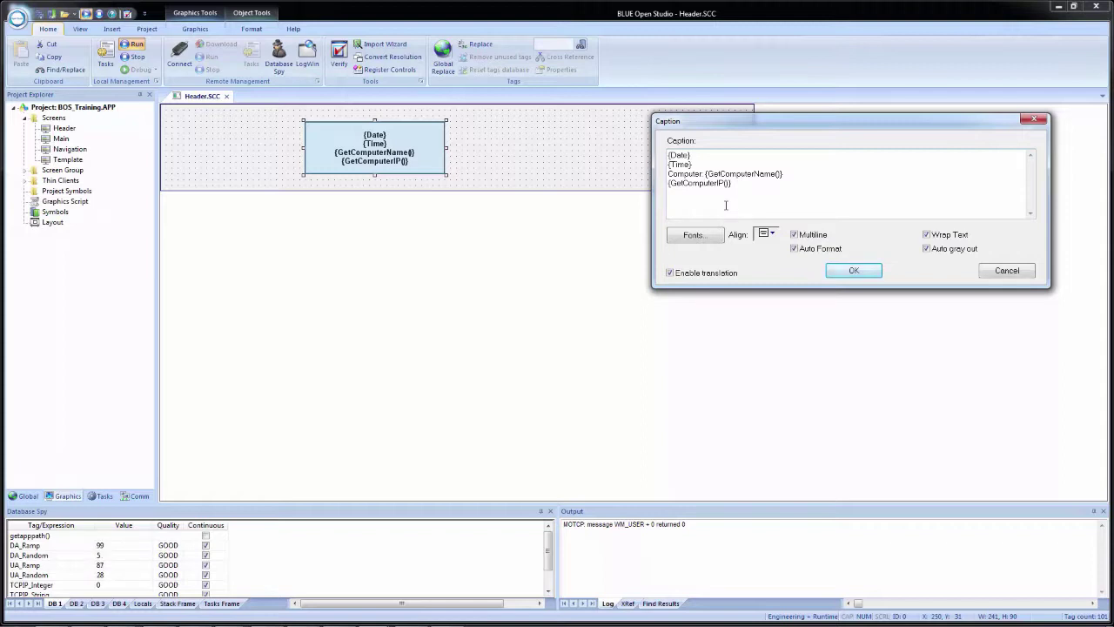
type("IP Address:")
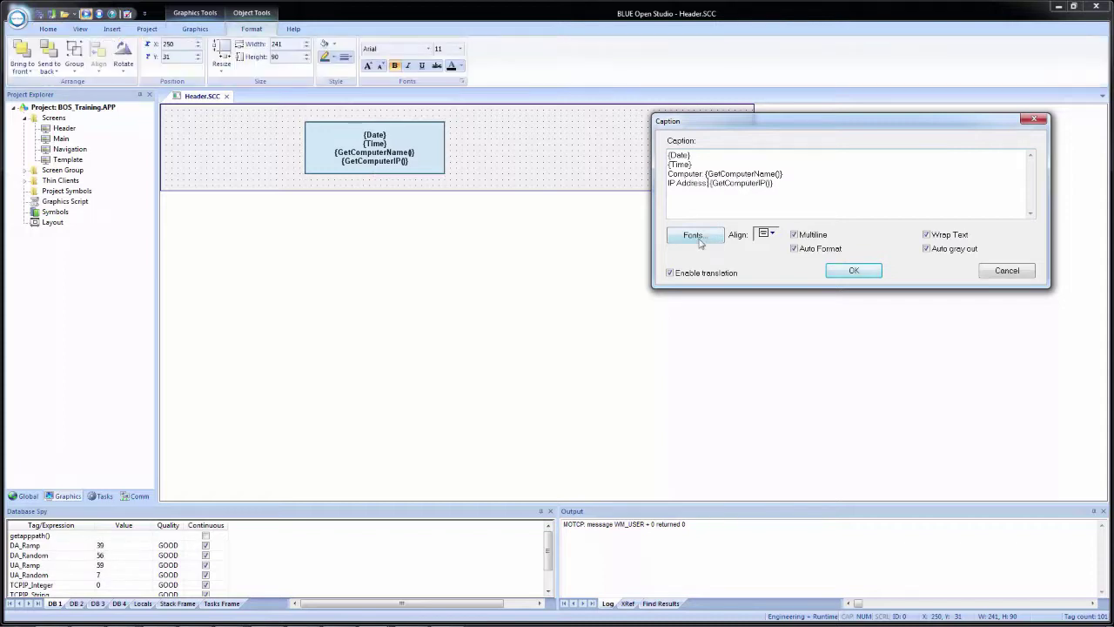
left_click(854, 272)
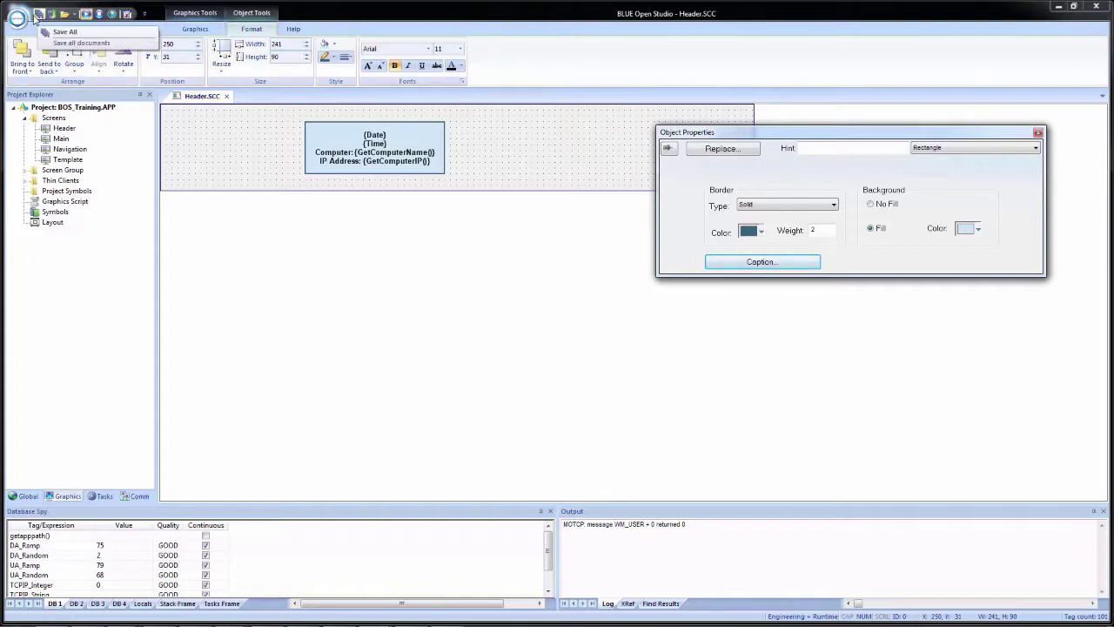
Step: Run the project to check the labelled computer name and IP, then close the preview
left_click(39, 15)
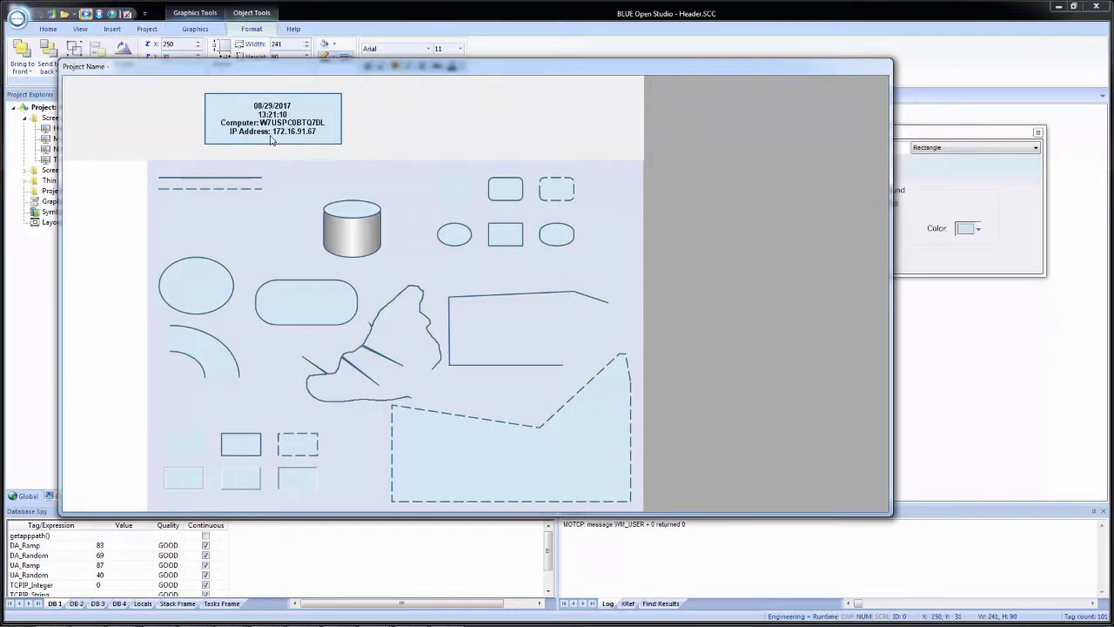
left_click(403, 226)
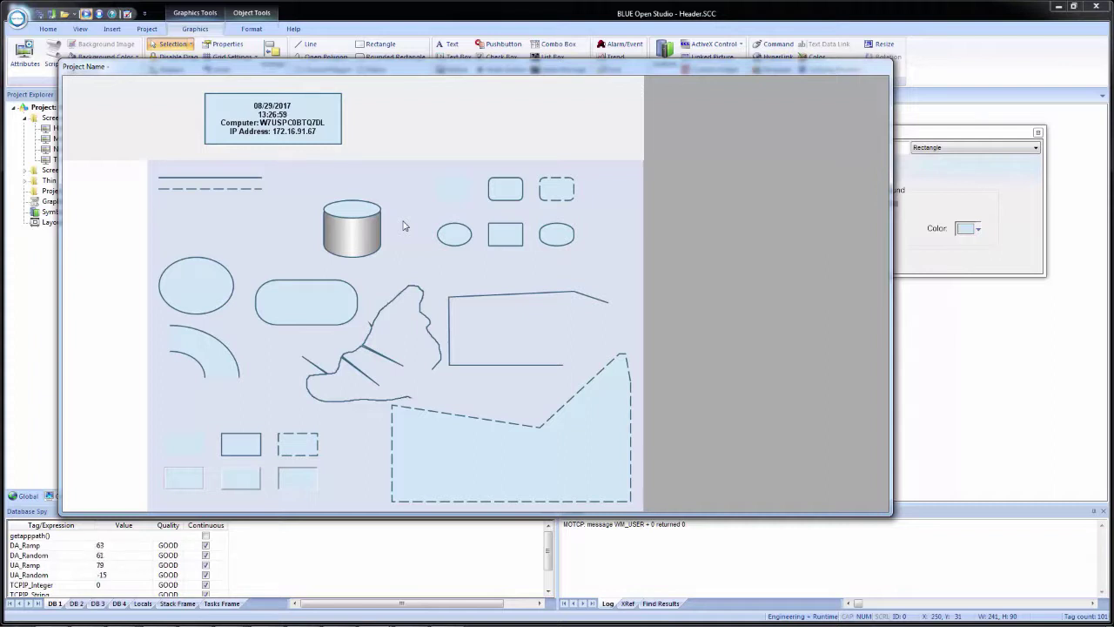
left_click(962, 355)
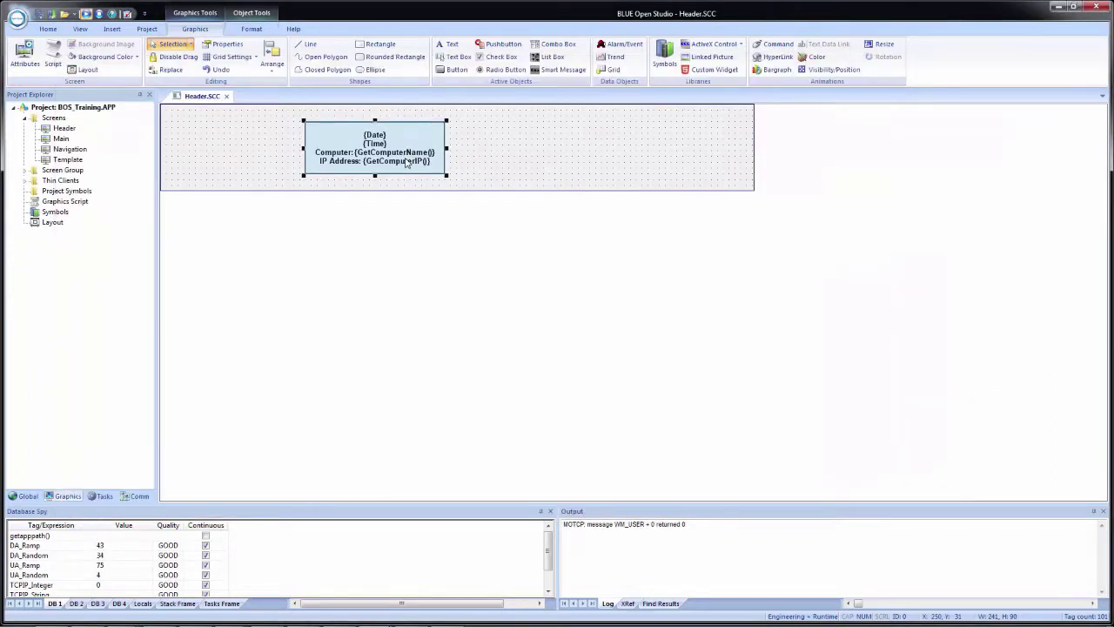
Step: Replace {Time} in the Header rectangle's caption with the If/Format 12-hour AM/PM expression
double_click(406, 164)
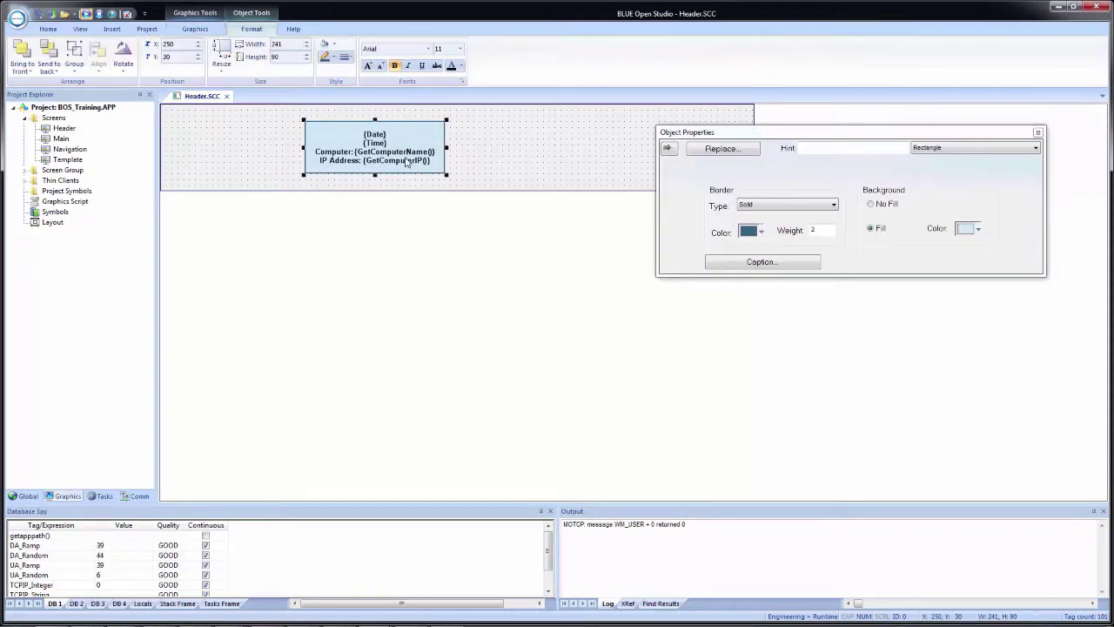
left_click(744, 262)
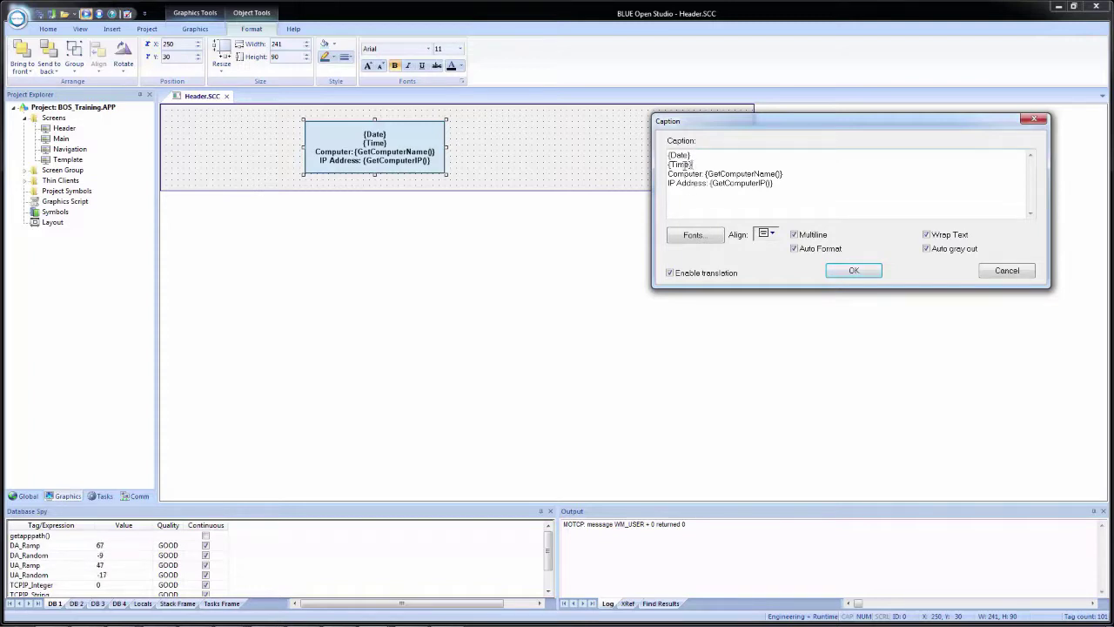
left_click(663, 168)
type("{If(Hour<12,Hour,Hour-12)}:{Format(\"%02s\",Minute)}:{Format(\"%02s\",Second)} {If(Hour<12,\"AM\",\"PM\")}")
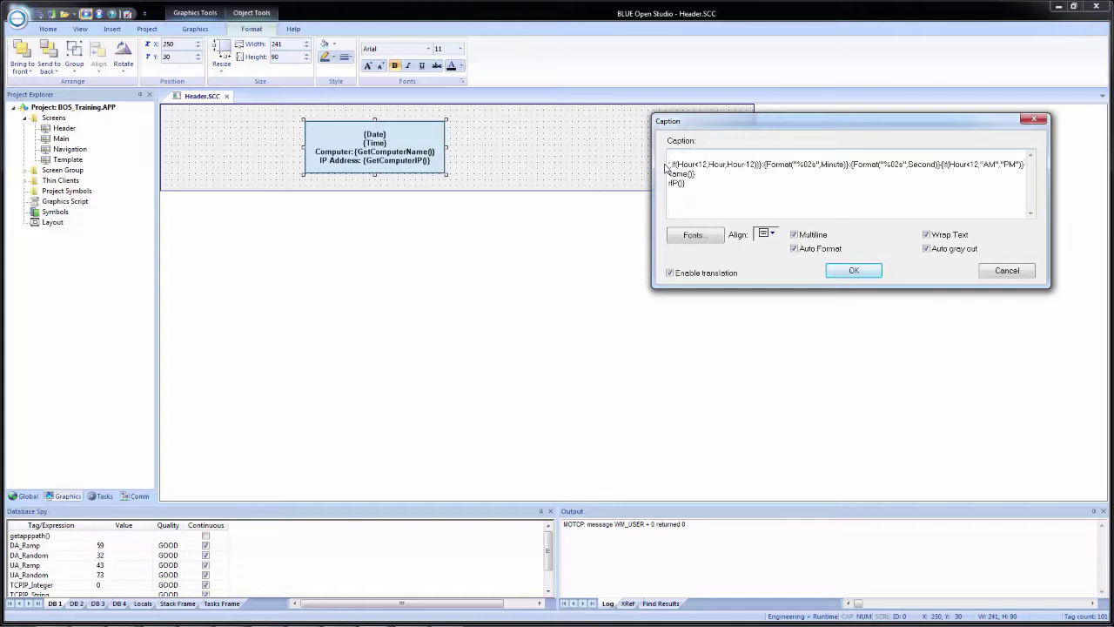
left_click(736, 203)
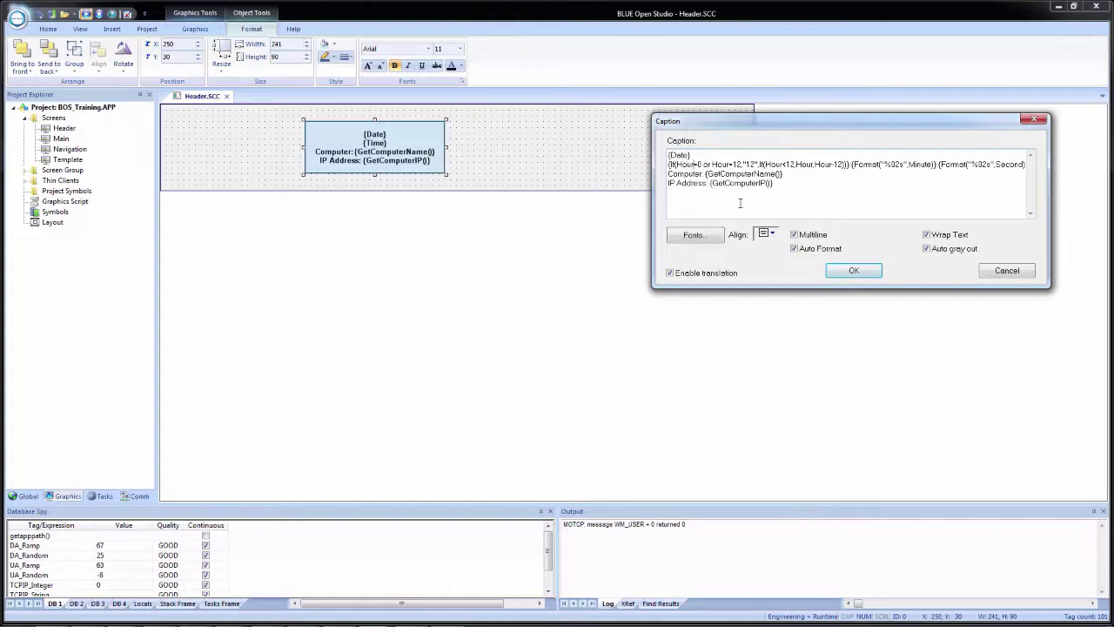
key("Right")
key("Right")
key("Right")
key("Right")
key("Right")
key("Right")
key("Right")
key("Right")
key("Right")
key("Right")
key("Right")
key("Right")
key("Right")
key("Right")
key("Right")
key("Right")
key("Right")
key("Right")
key("Right")
key("Right")
key("Right")
key("Right")
key("Right")
key("Right")
key("Right")
key("Right")
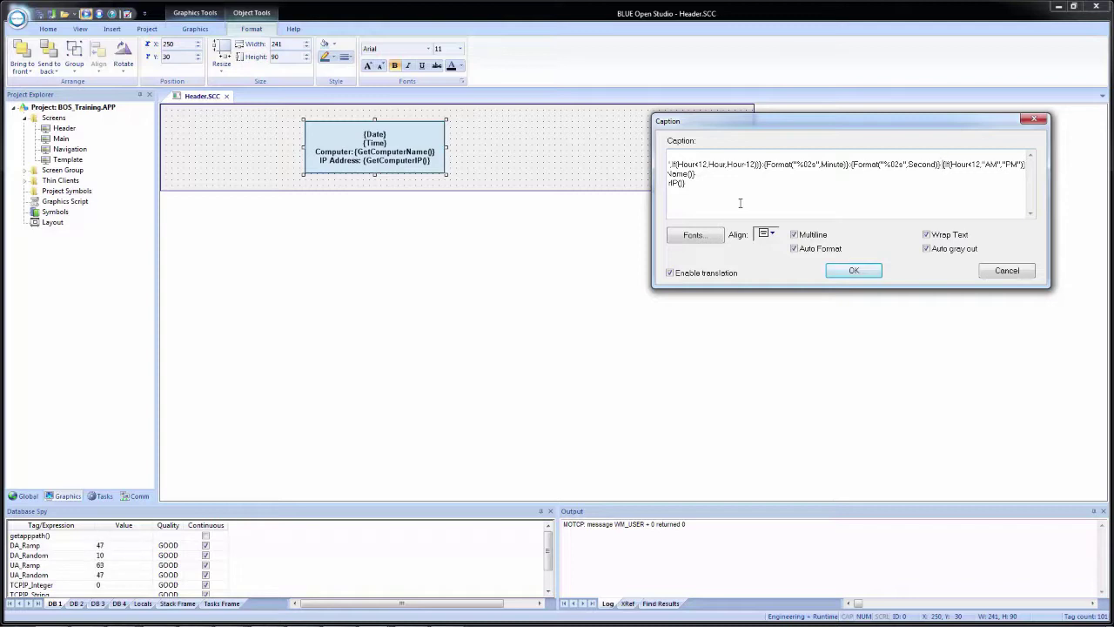
key("Right")
key("Right")
key("Right")
left_click(865, 273)
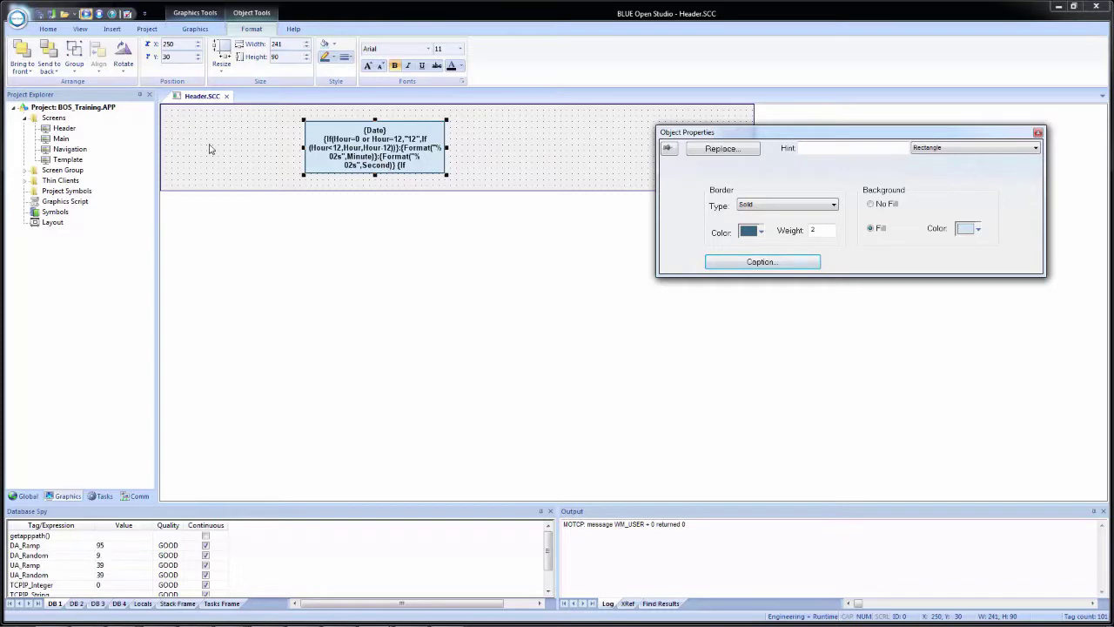
Step: Launch the runtime and confirm the header shows 12-hour time, e.g. 1:29:33 PM
left_click(51, 14)
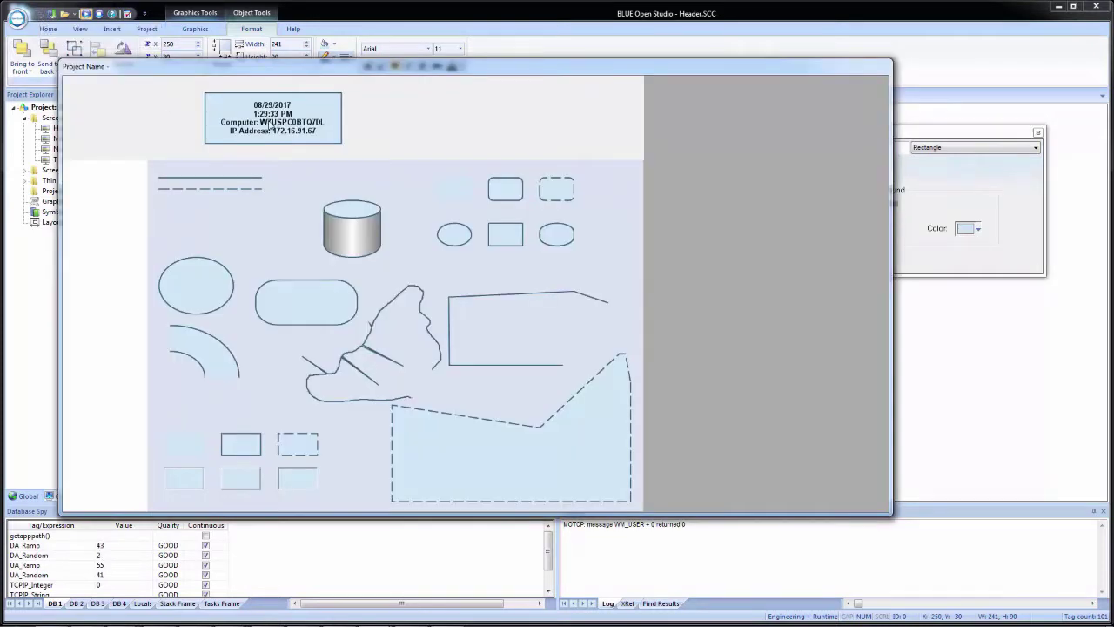